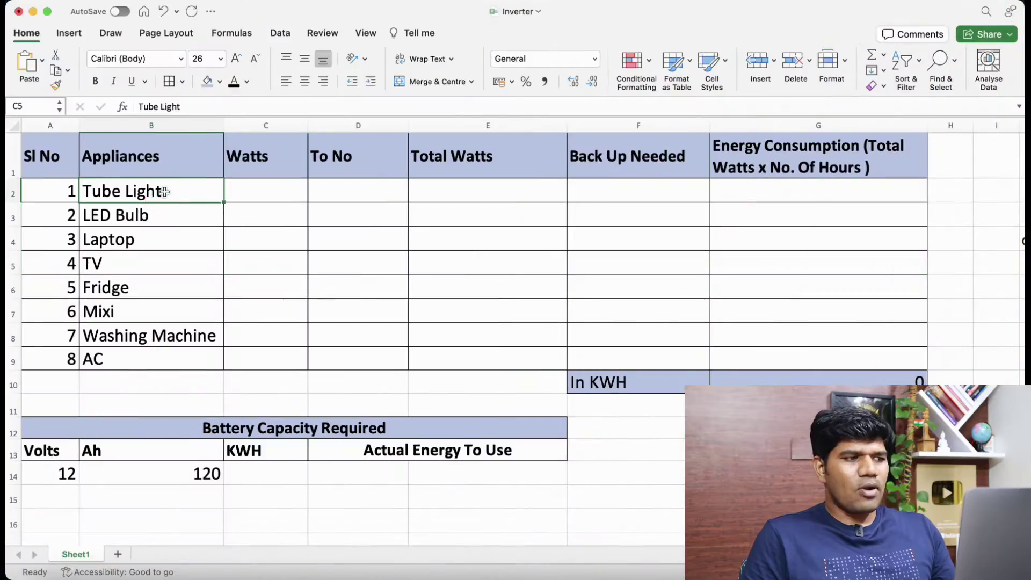
- Enter 32, 12, 50 and 80 watts for Tube Light, LED Bulb, Laptop and TV
{"action": "left_click_drag", "start_coordinate": [164, 192], "coordinate": [167, 353]}
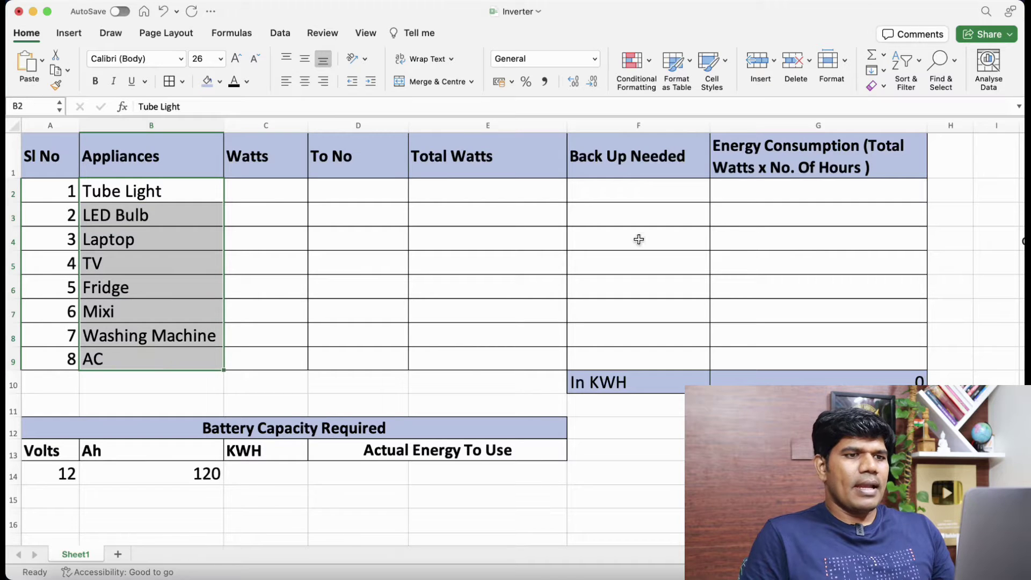
{"action": "left_click_drag", "start_coordinate": [733, 198], "coordinate": [740, 313]}
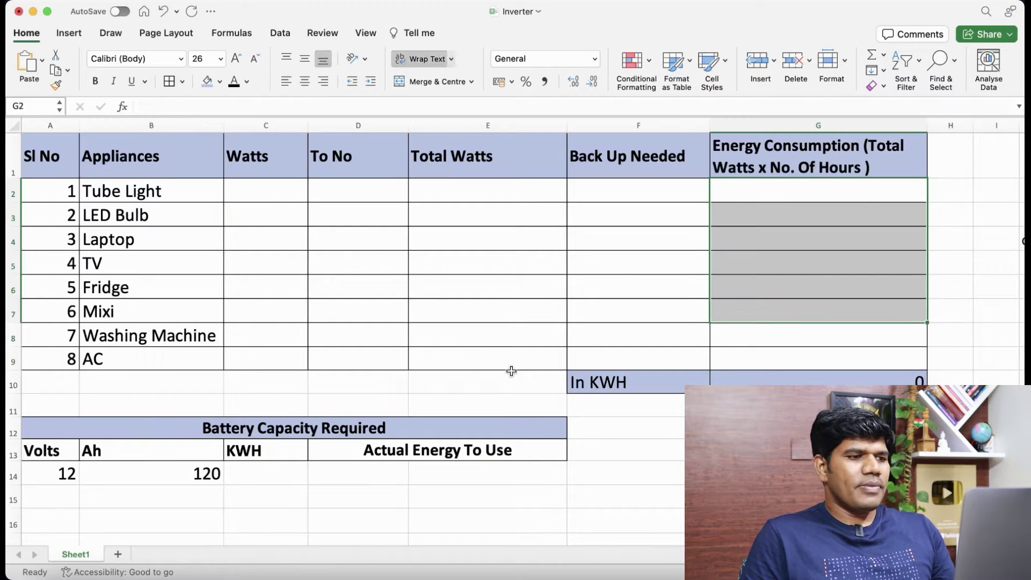
{"action": "left_click", "coordinate": [362, 427]}
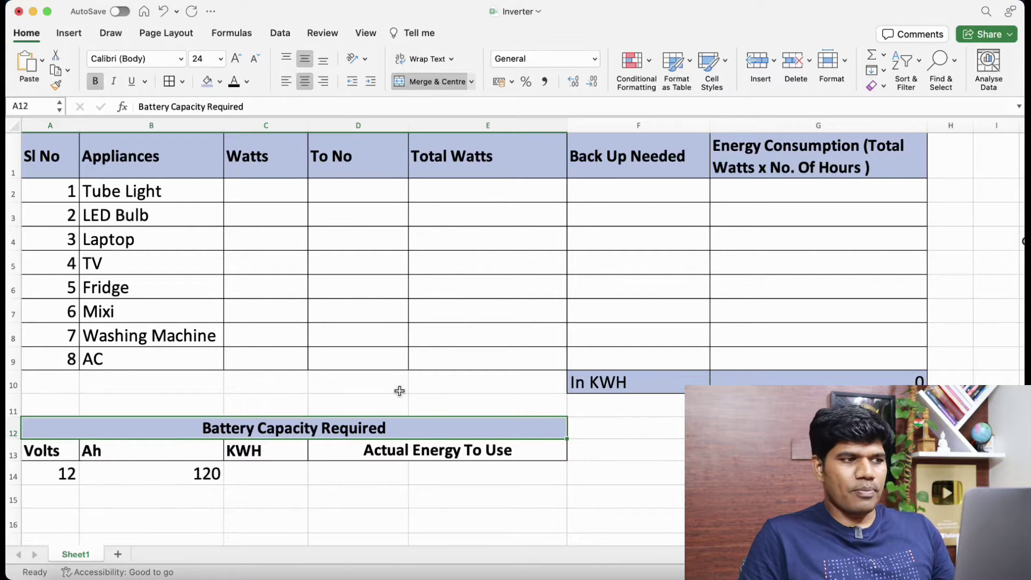
{"action": "left_click", "coordinate": [261, 200]}
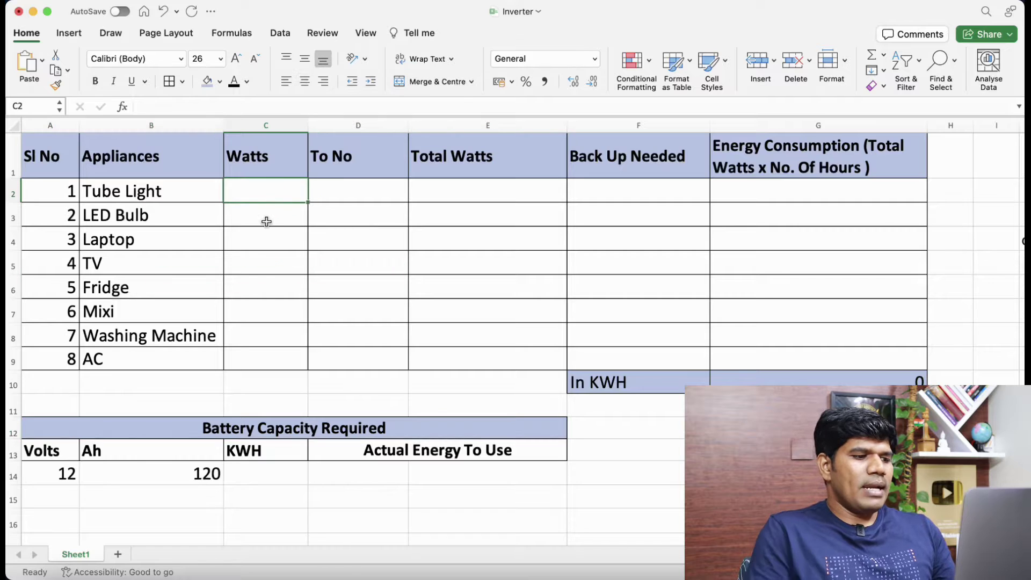
{"action": "type", "text": "32"}
{"action": "key", "text": "Return"}
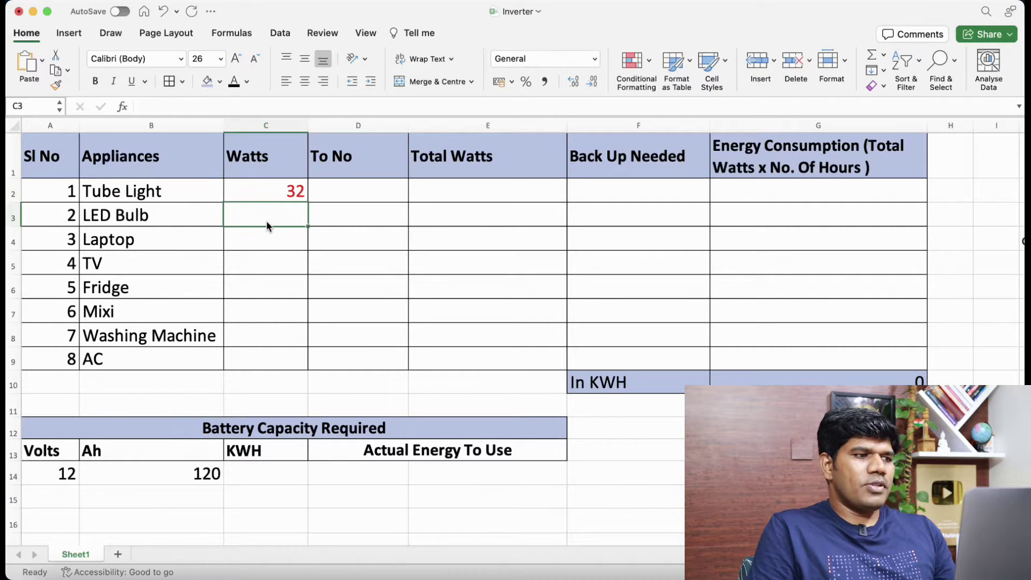
{"action": "type", "text": "12"}
{"action": "key", "text": "Return"}
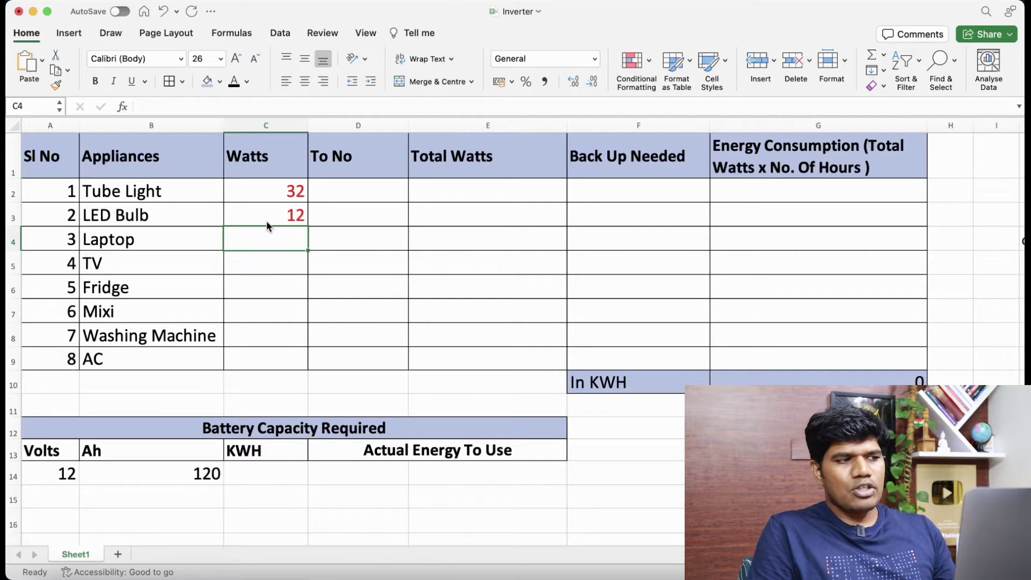
{"action": "type", "text": "50"}
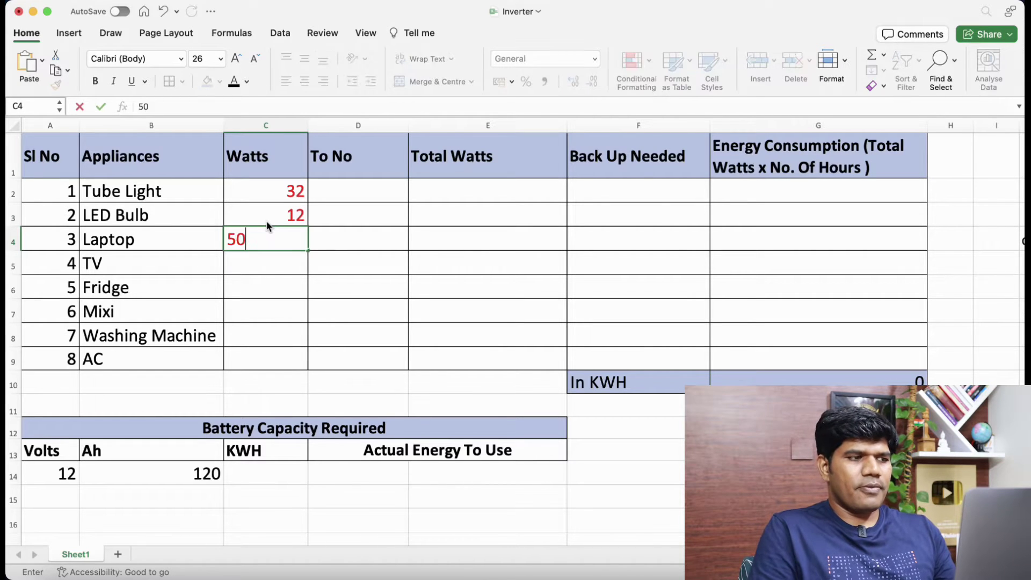
{"action": "key", "text": "Return"}
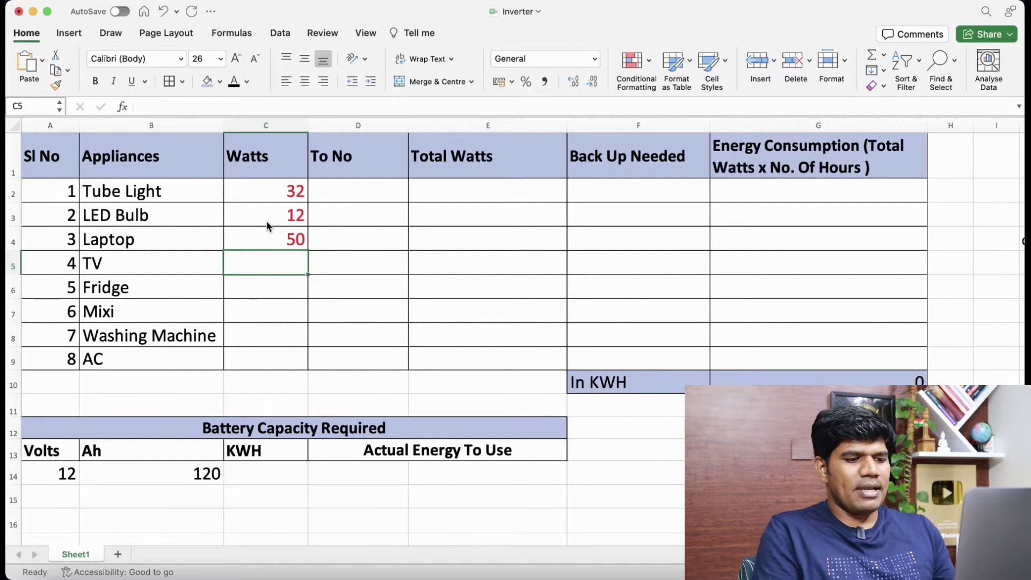
{"action": "type", "text": "80"}
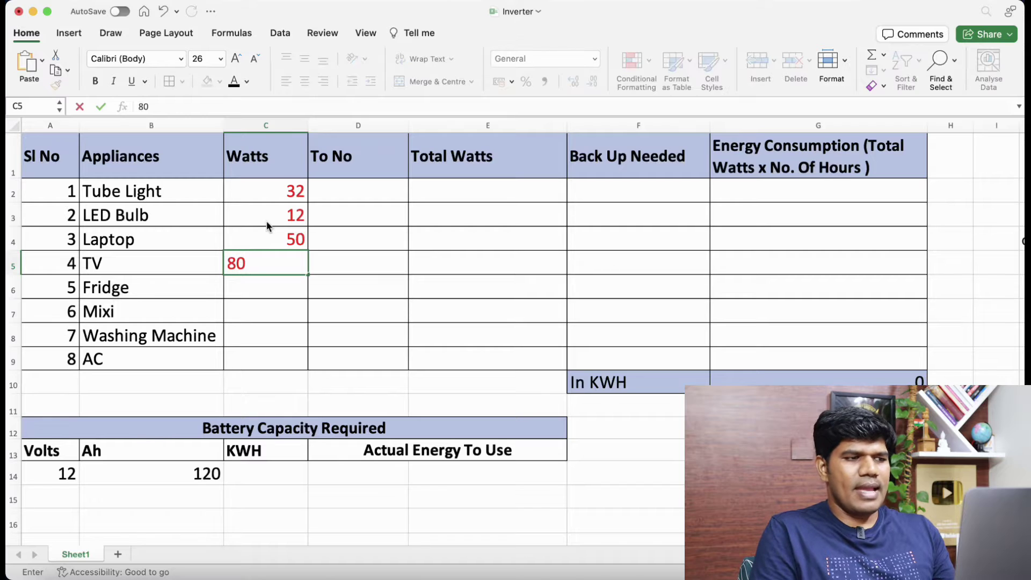
{"action": "key", "text": "Return"}
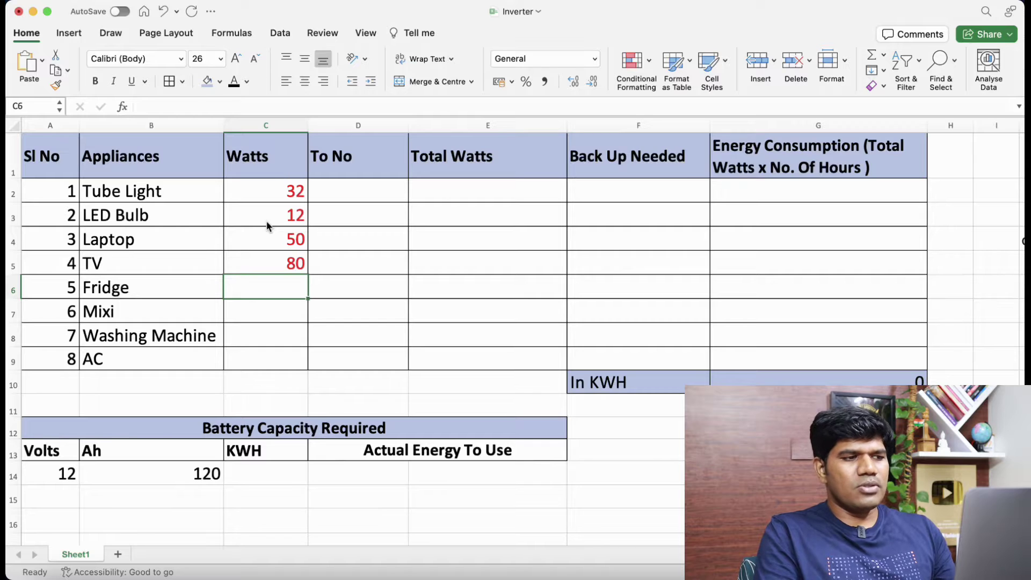
- Enter 200, 500, 800 and 1100 watts for Fridge, Mixi, Washing Machine and AC
{"action": "type", "text": "200"}
{"action": "key", "text": "Return"}
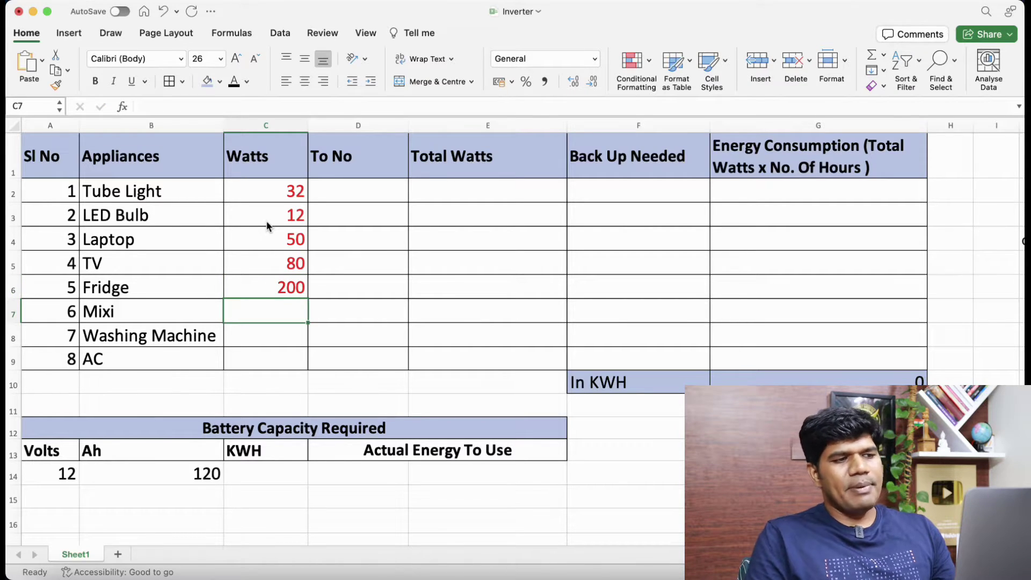
{"action": "key", "text": "Up"}
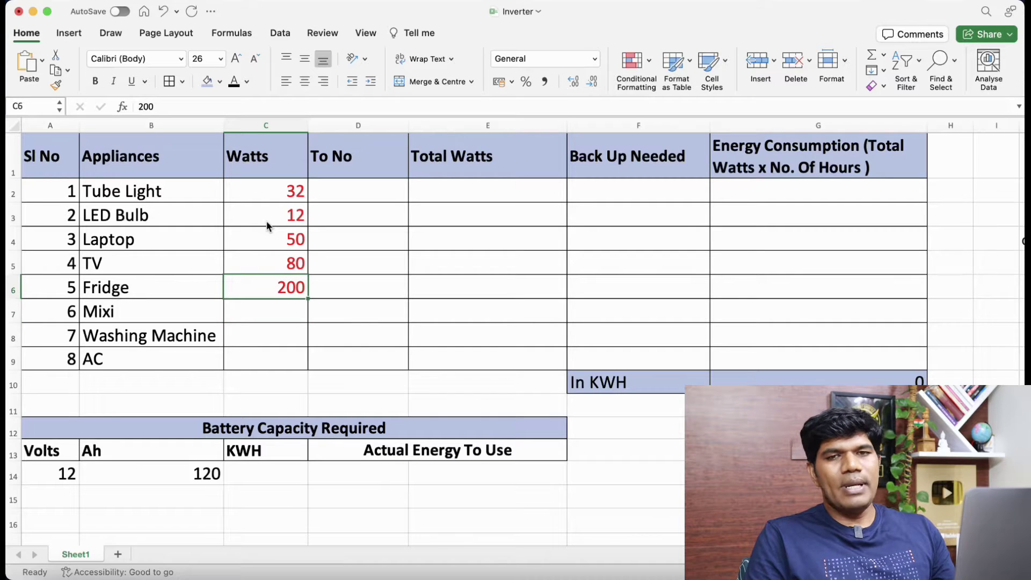
{"action": "key", "text": "Down"}
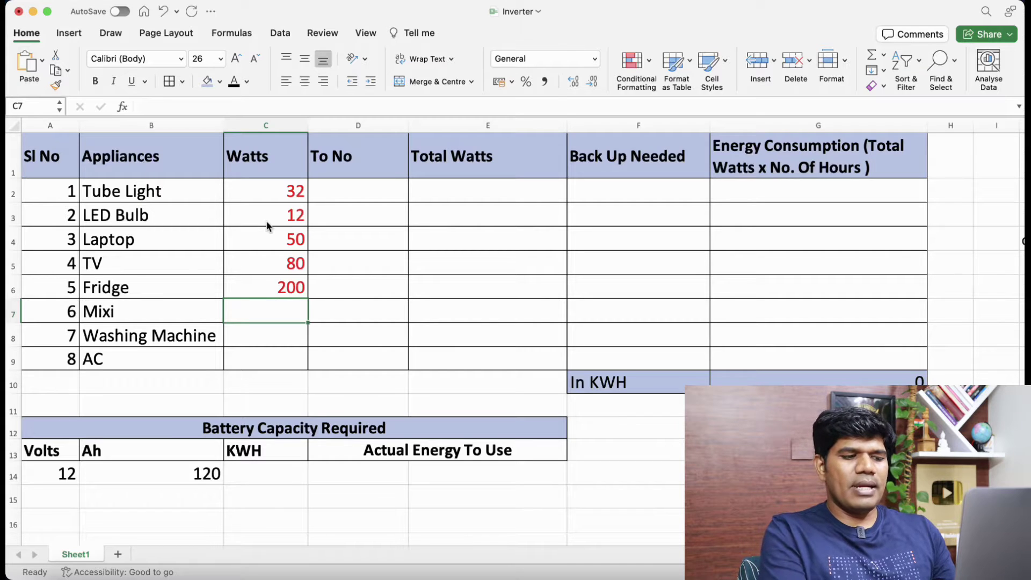
{"action": "type", "text": "500"}
{"action": "key", "text": "Return"}
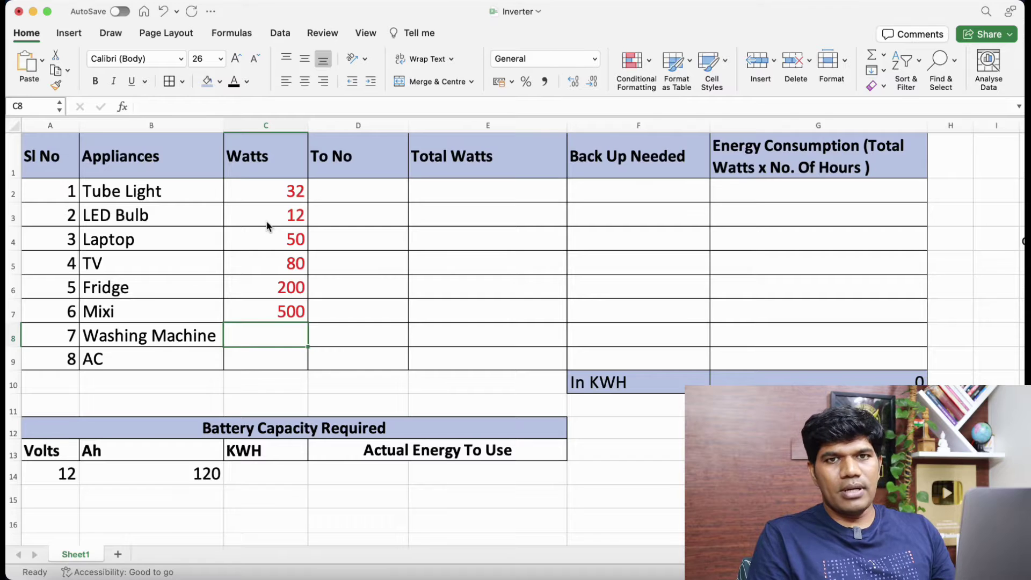
{"action": "type", "text": "800"}
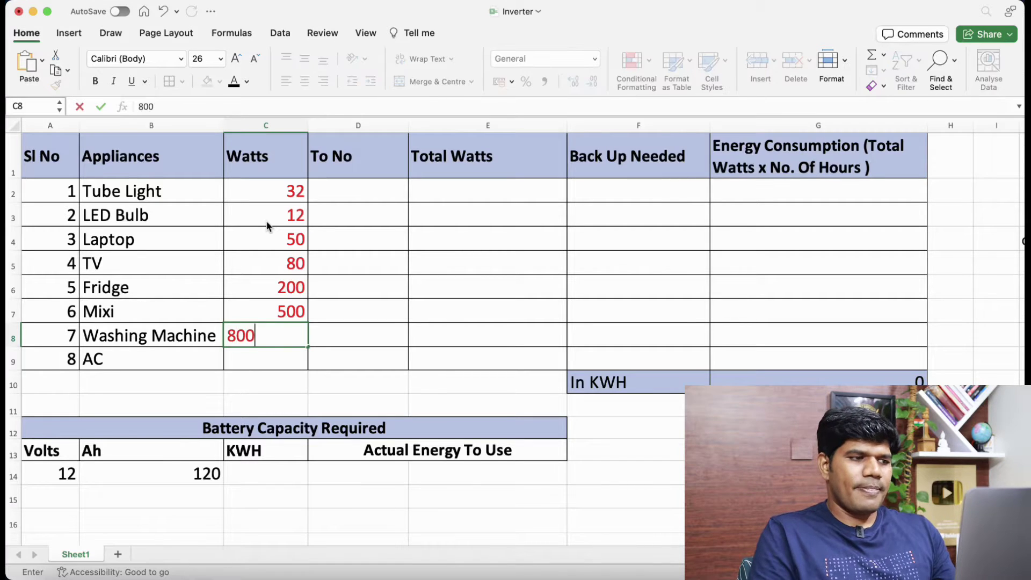
{"action": "key", "text": "Return"}
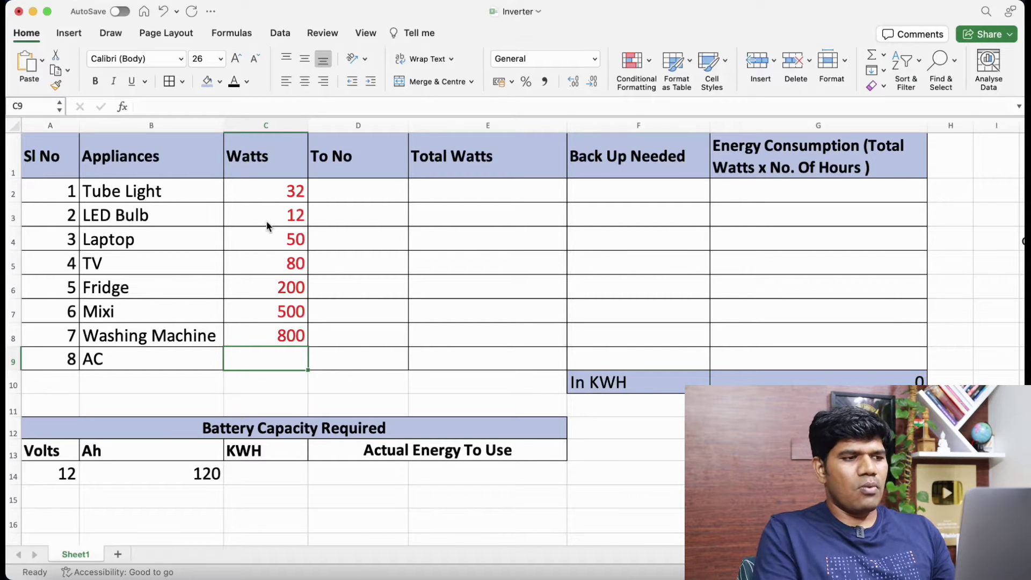
{"action": "type", "text": "1100"}
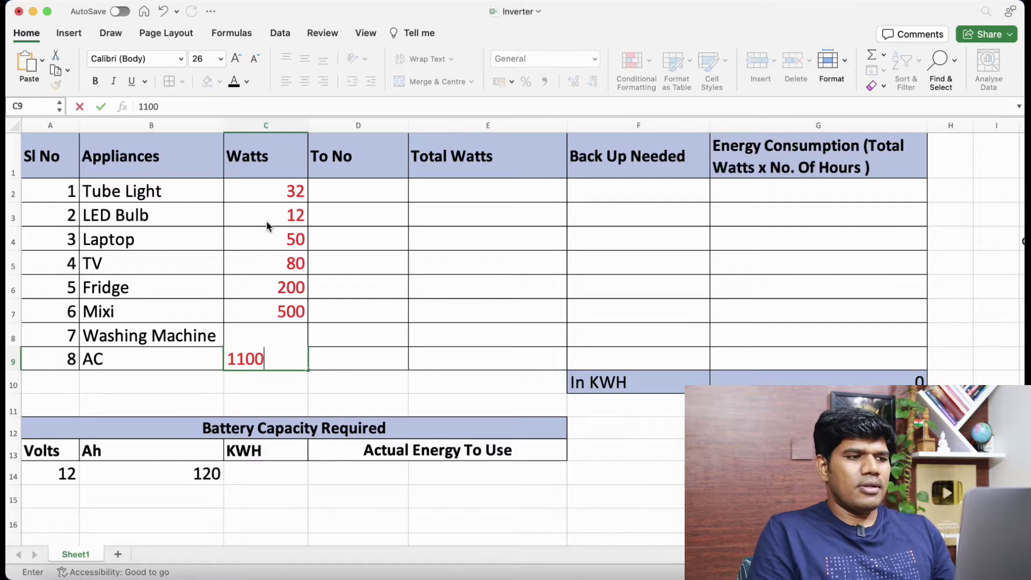
{"action": "key", "text": "Return"}
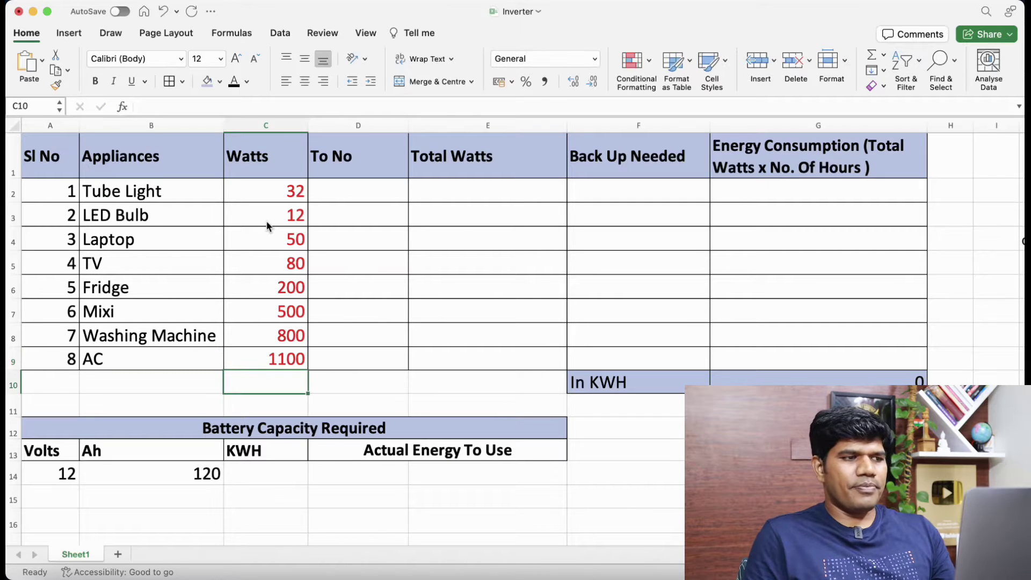
- Enter quantities 4, 2, 1 and 1 for Tube Light, LED Bulb, Laptop and TV
{"action": "left_click", "coordinate": [382, 228]}
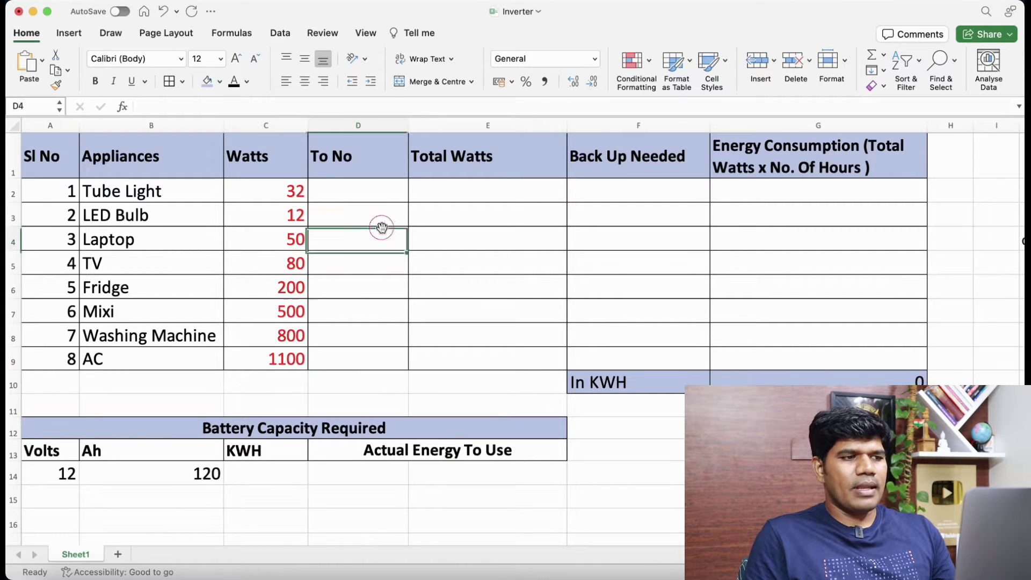
{"action": "left_click", "coordinate": [353, 194]}
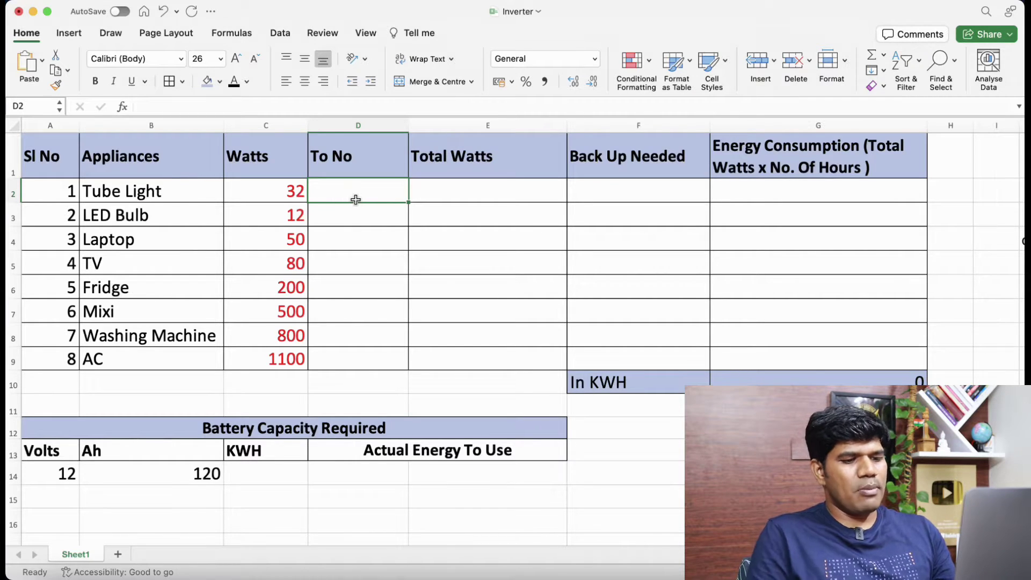
{"action": "type", "text": "4"}
{"action": "key", "text": "Return"}
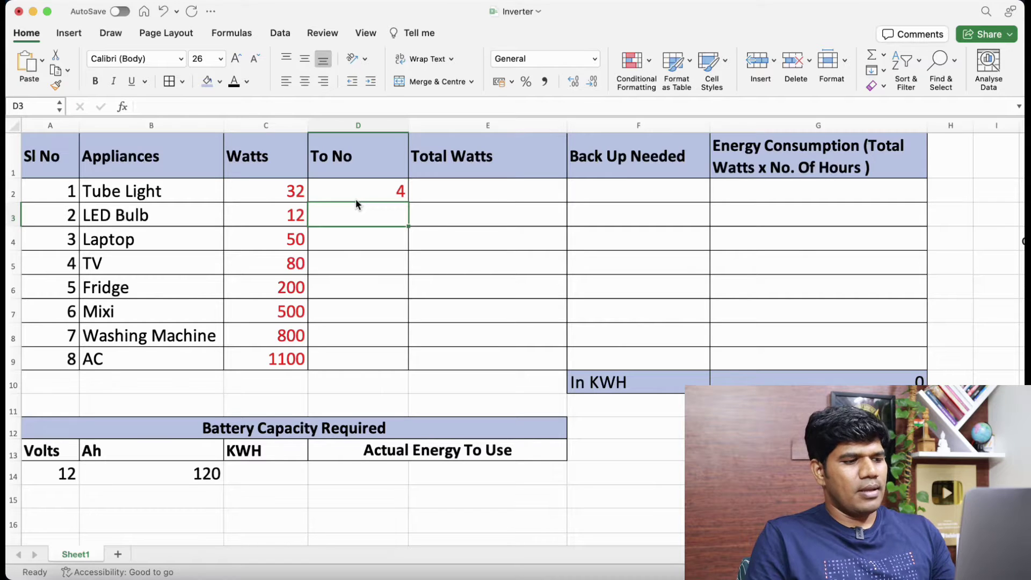
{"action": "type", "text": "2"}
{"action": "key", "text": "Return"}
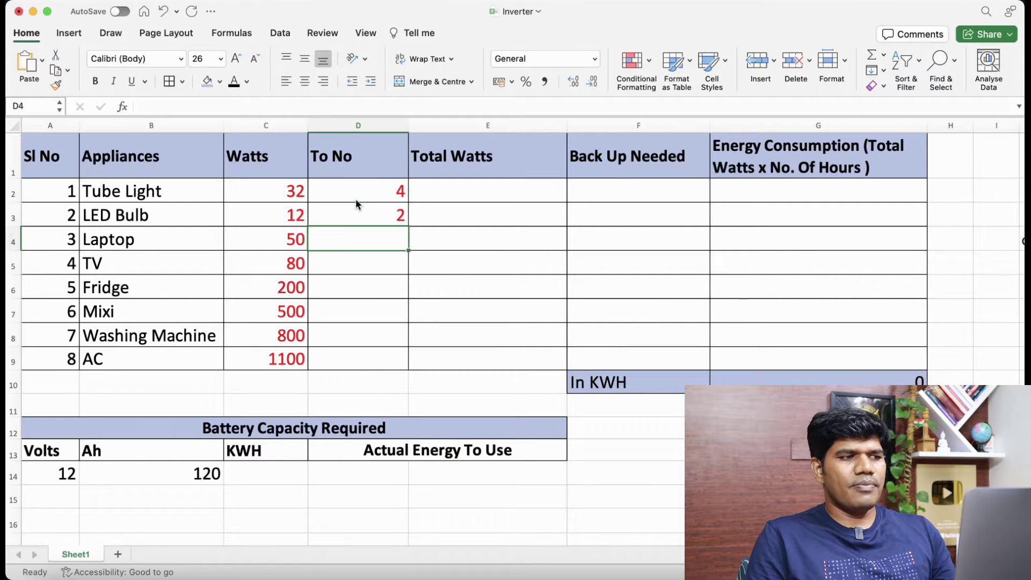
{"action": "type", "text": "1"}
{"action": "key", "text": "Return"}
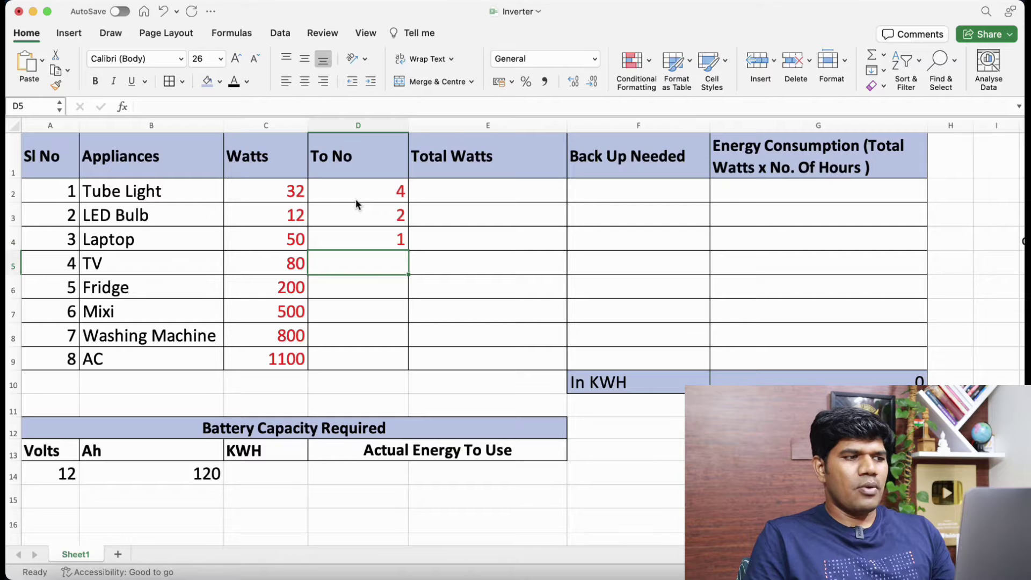
{"action": "type", "text": "1"}
{"action": "key", "text": "Return"}
- Enter 1 for Fridge and 0 for Mixi, Washing Machine and AC
{"action": "type", "text": "1"}
{"action": "key", "text": "Return"}
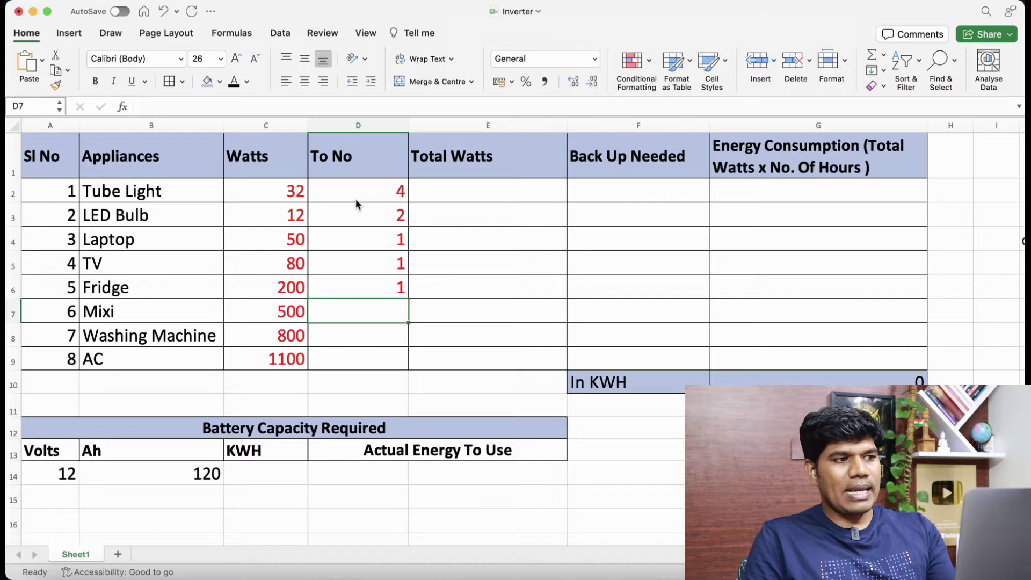
{"action": "type", "text": "0"}
{"action": "key", "text": "Return"}
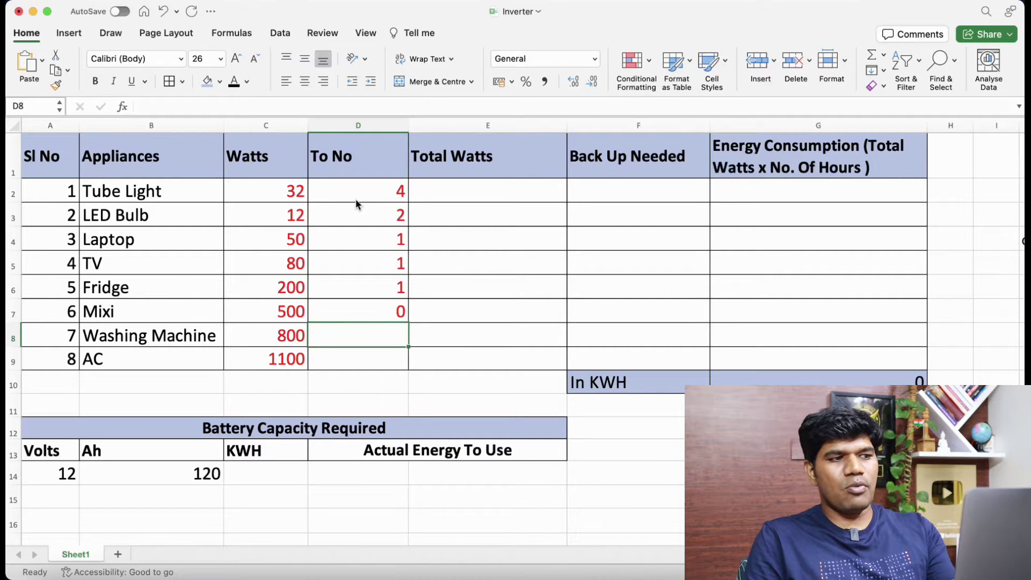
{"action": "type", "text": "0"}
{"action": "key", "text": "Return"}
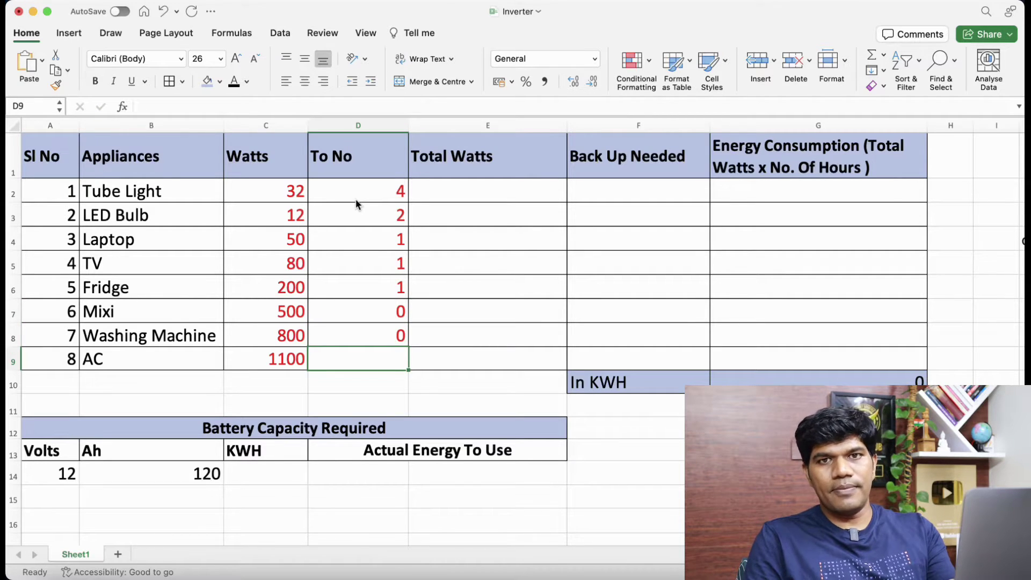
{"action": "type", "text": "0"}
{"action": "key", "text": "Return"}
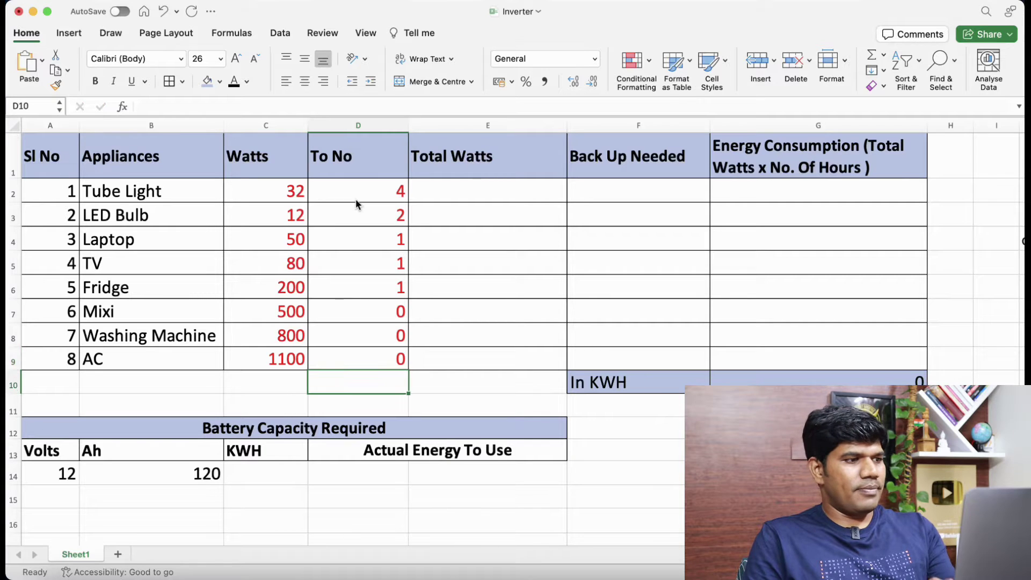
- Insert a blank row above Fridge and name the new appliance Fan
{"action": "left_click", "coordinate": [15, 281]}
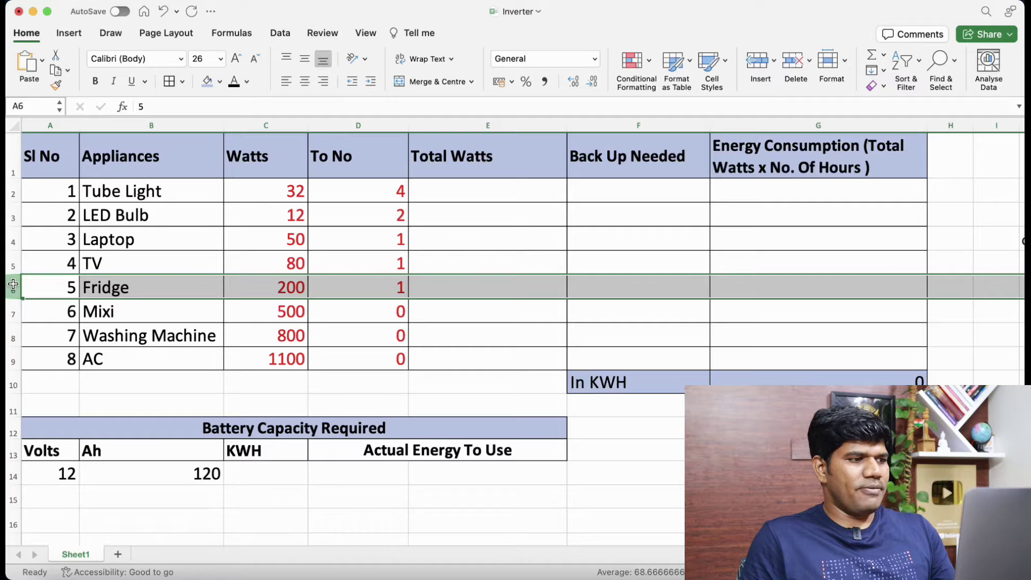
{"action": "right_click", "coordinate": [13, 284]}
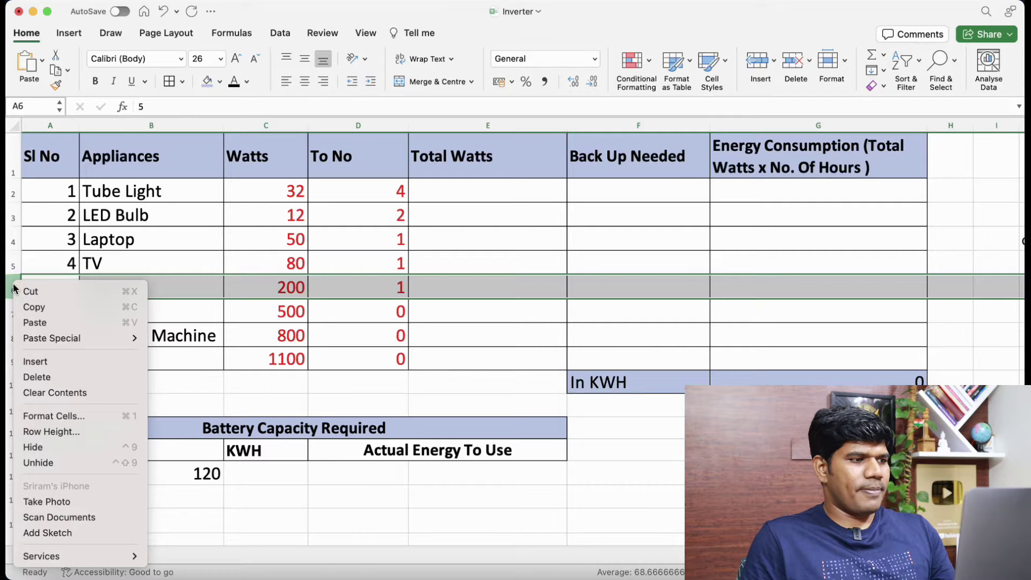
{"action": "left_click", "coordinate": [44, 361]}
{"action": "left_click", "coordinate": [113, 288]}
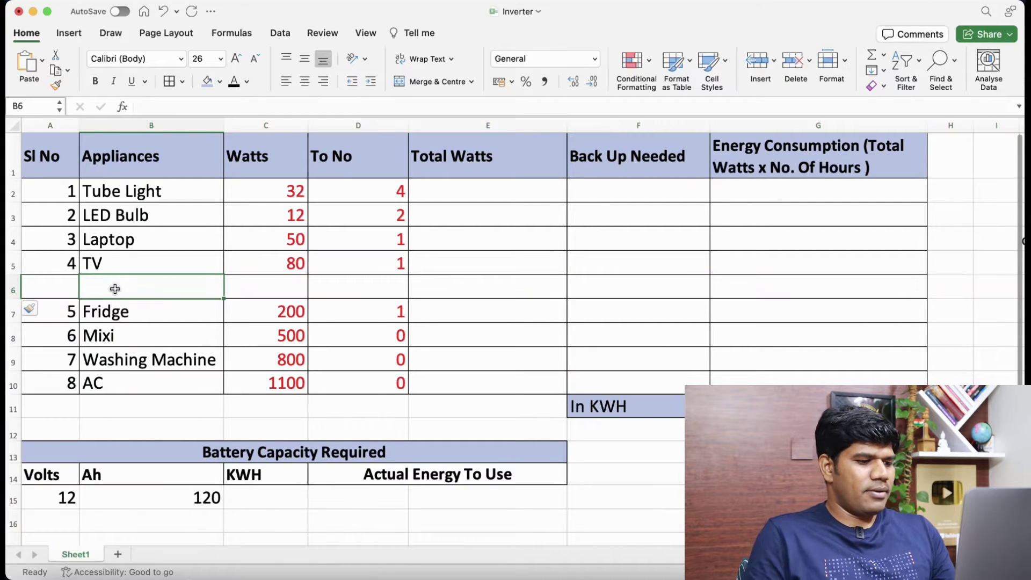
{"action": "type", "text": "Fan"}
{"action": "left_click", "coordinate": [117, 401]}
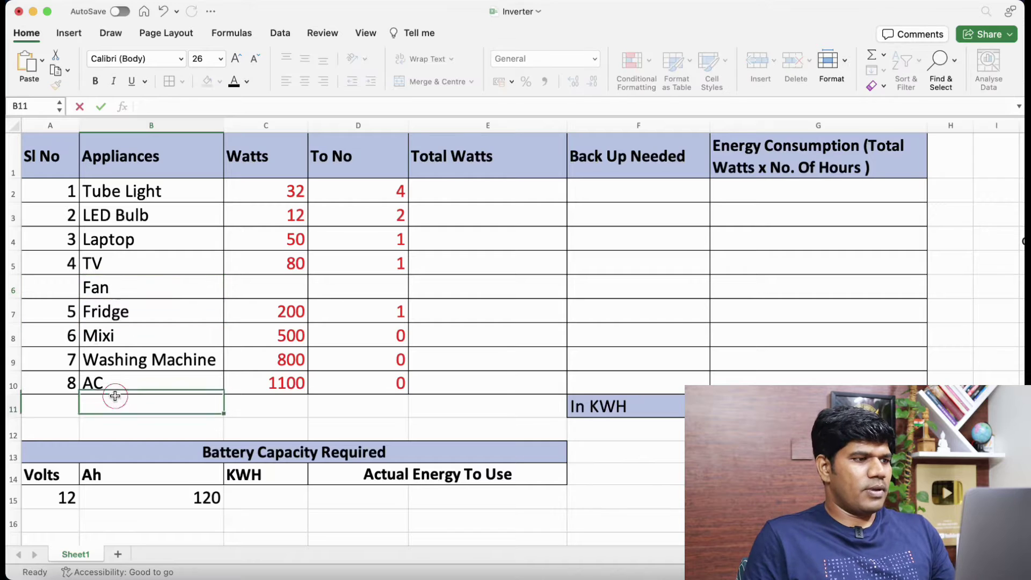
- Fill the serial numbers down to AC as a series so they run 1 to 9
{"action": "left_click", "coordinate": [74, 271]}
{"action": "left_click_drag", "start_coordinate": [79, 274], "coordinate": [80, 389]}
{"action": "left_click", "coordinate": [95, 405]}
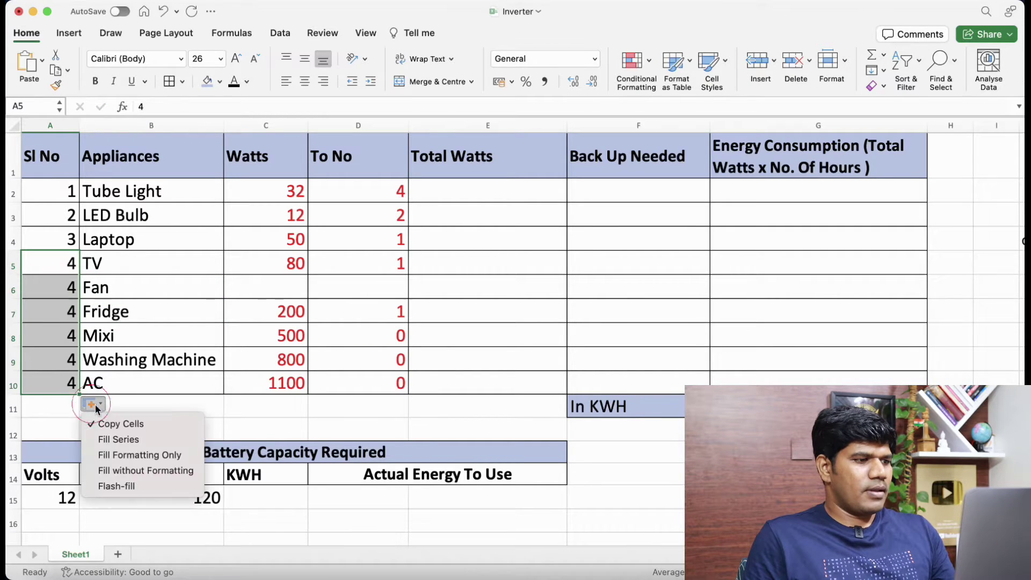
{"action": "left_click", "coordinate": [118, 440]}
{"action": "left_click", "coordinate": [138, 414]}
- Give the Fan 70 watts and a quantity of 2
{"action": "double_click", "coordinate": [288, 289]}
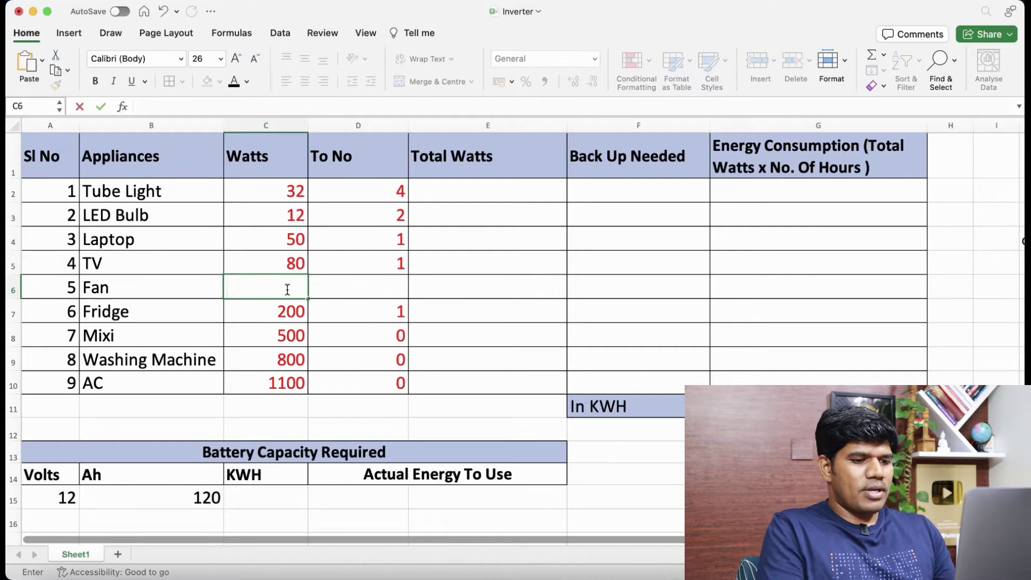
{"action": "type", "text": "70"}
{"action": "key", "text": "Return"}
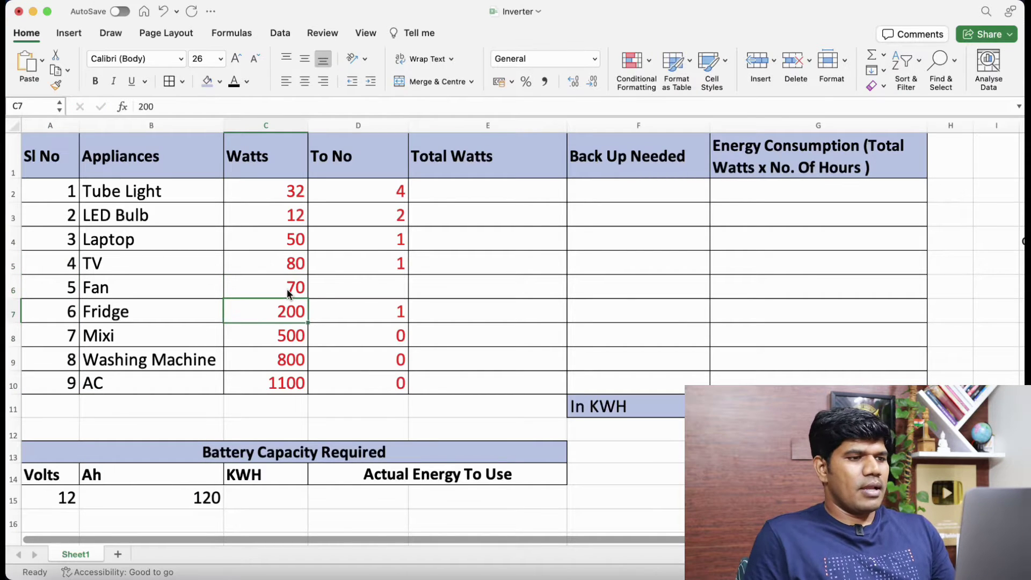
{"action": "left_click", "coordinate": [382, 296]}
{"action": "type", "text": "2"}
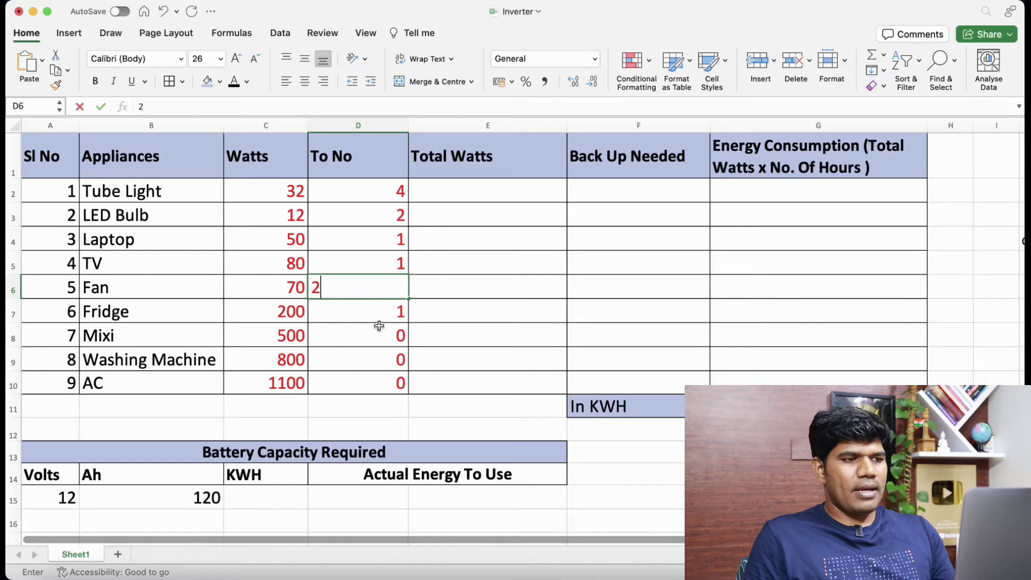
{"action": "key", "text": "Return"}
{"action": "left_click", "coordinate": [375, 330]}
{"action": "key", "text": "Down"}
{"action": "key", "text": "Down"}
{"action": "key", "text": "Left"}
- Enter =C2*D2 in E2 and fill it down through E10 for every appliance
{"action": "left_click", "coordinate": [462, 191]}
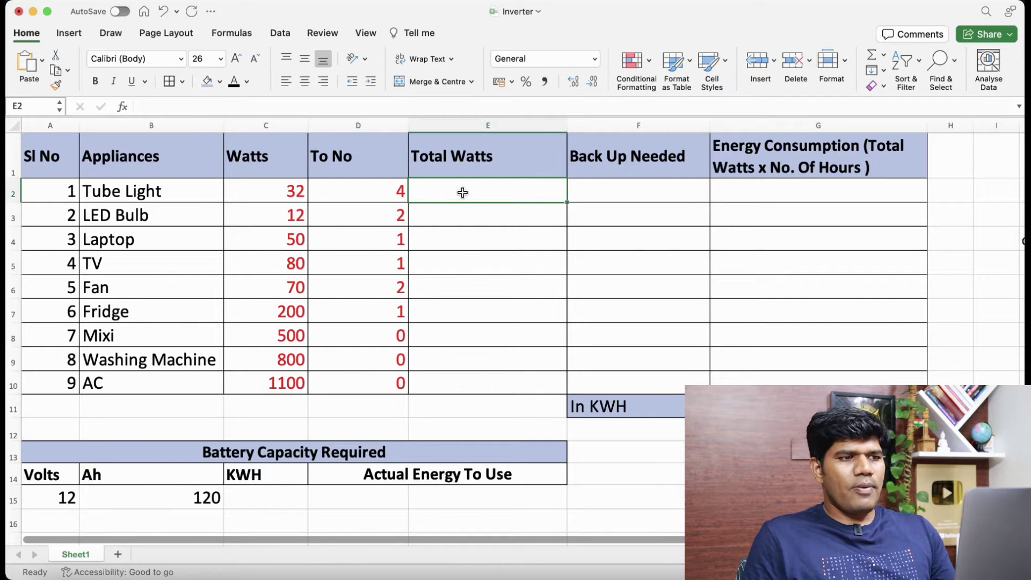
{"action": "type", "text": "="}
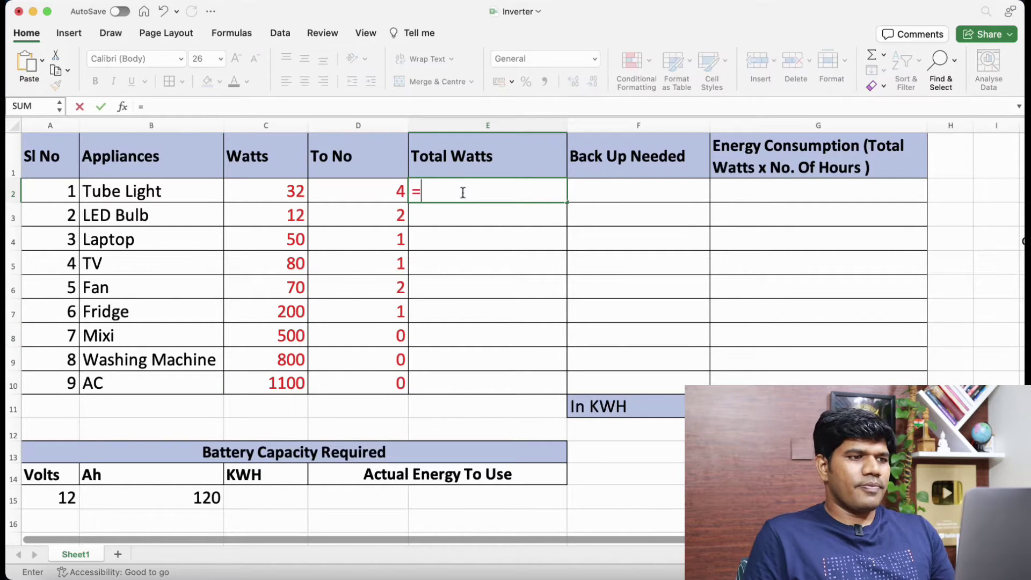
{"action": "left_click", "coordinate": [291, 190]}
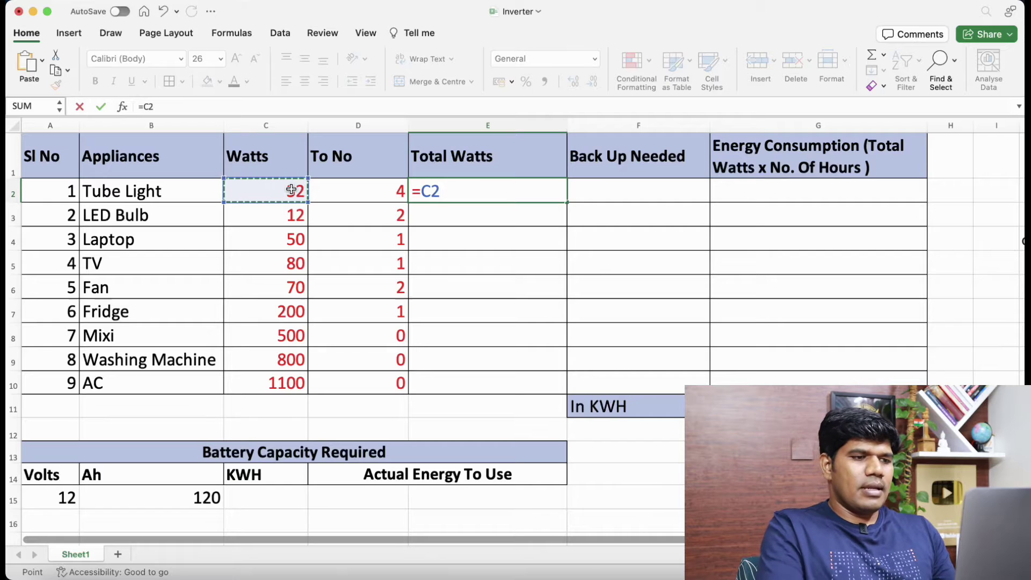
{"action": "type", "text": "*"}
{"action": "left_click", "coordinate": [335, 194]}
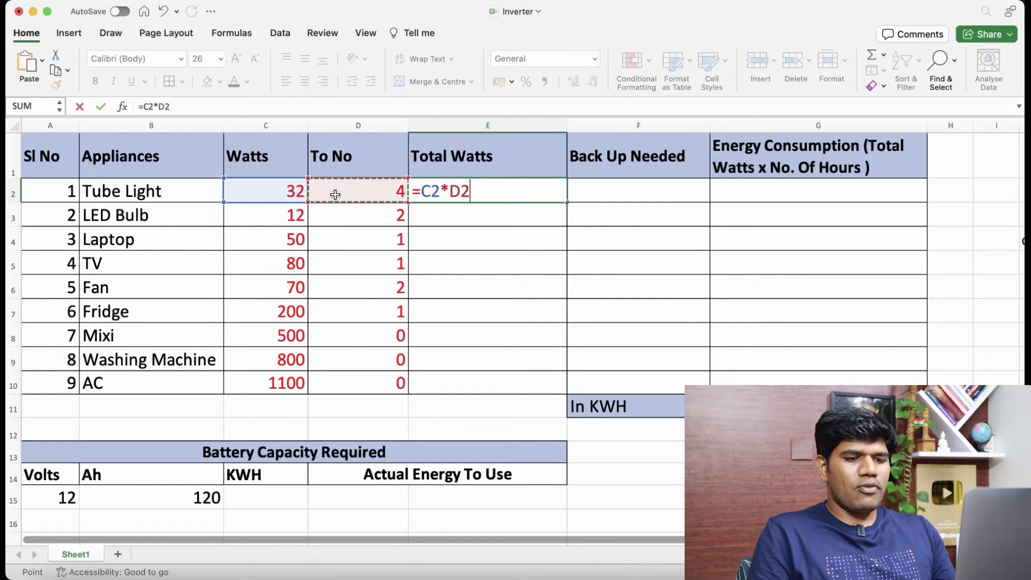
{"action": "key", "text": "Return"}
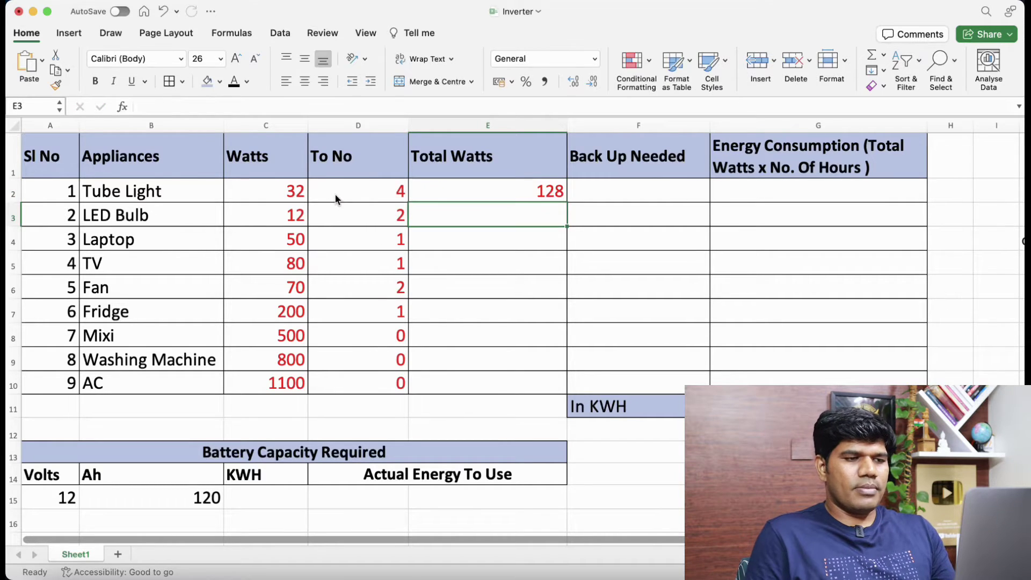
{"action": "left_click", "coordinate": [532, 190]}
{"action": "left_click_drag", "start_coordinate": [530, 189], "coordinate": [520, 383]}
{"action": "key", "text": "ctrl+d"}
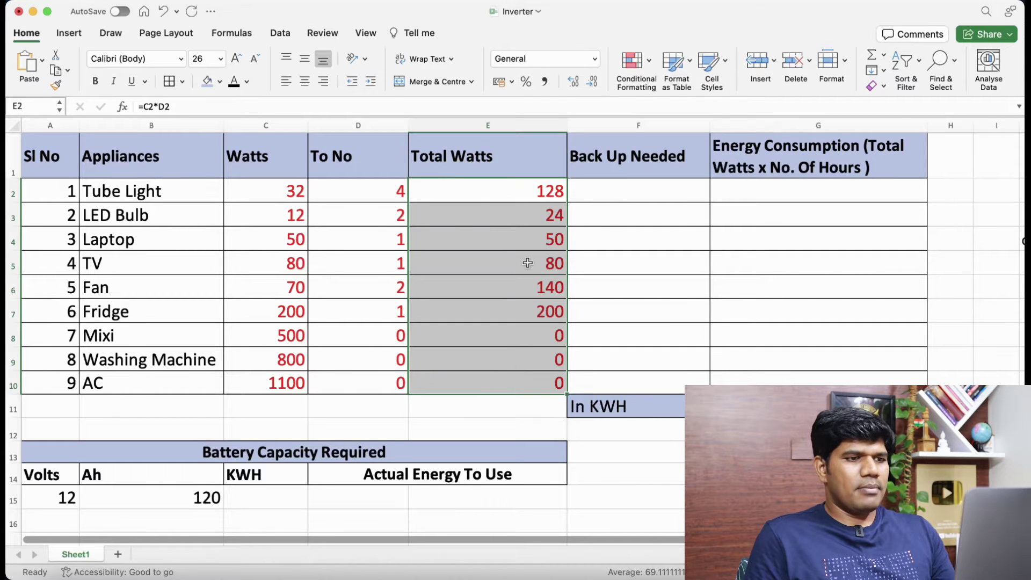
- Check the Total Watts formulas for Laptop, TV, Fan and Fridge
{"action": "left_click", "coordinate": [527, 263]}
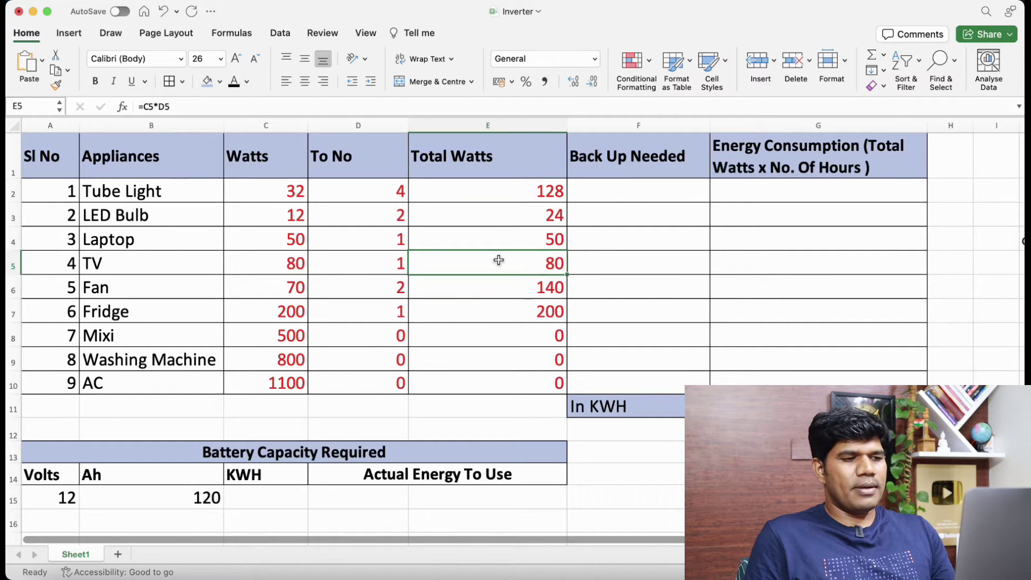
{"action": "left_click", "coordinate": [543, 214]}
{"action": "left_click", "coordinate": [544, 248]}
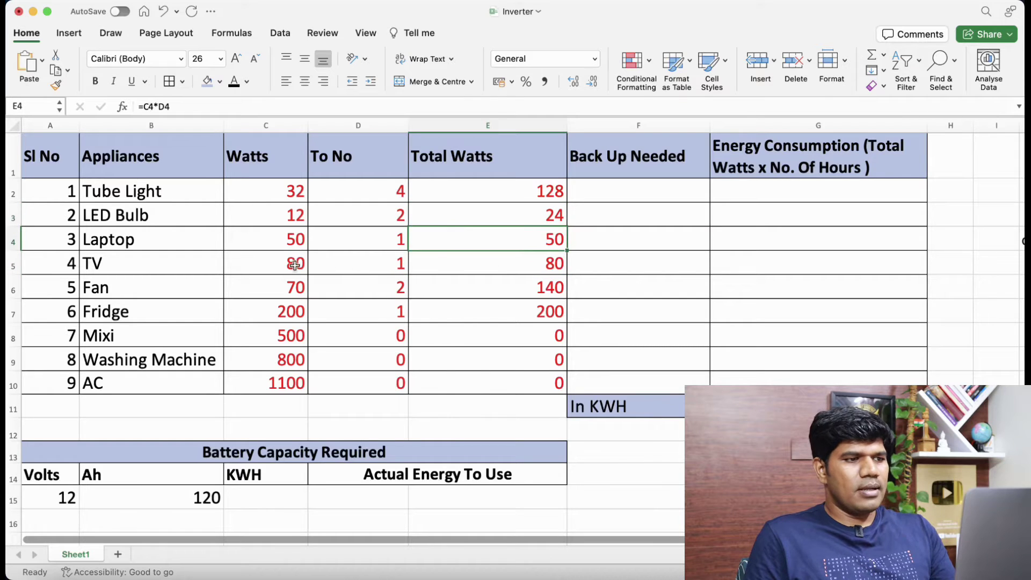
{"action": "left_click_drag", "start_coordinate": [295, 264], "coordinate": [498, 265]}
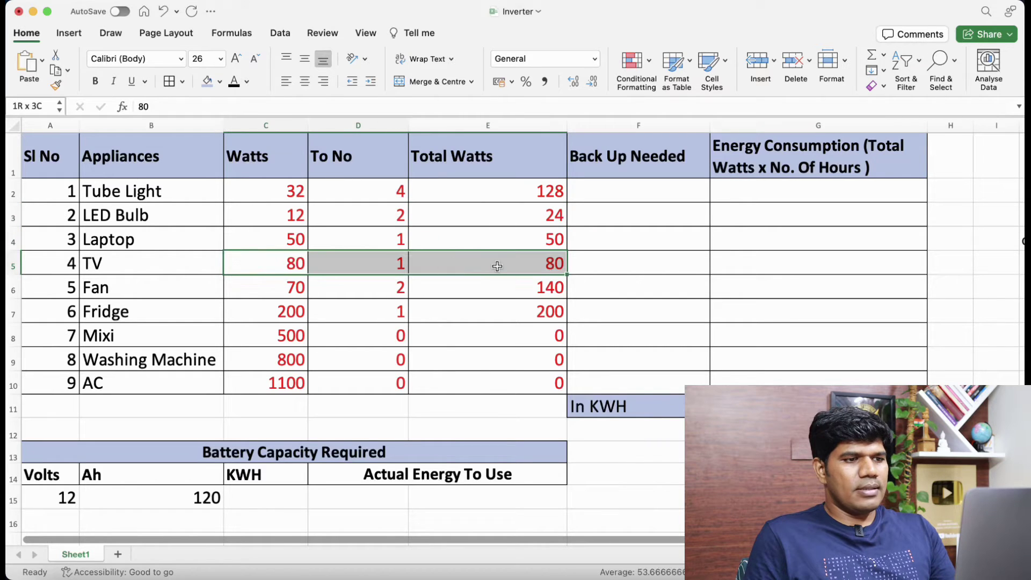
{"action": "left_click", "coordinate": [301, 290]}
{"action": "left_click", "coordinate": [562, 298]}
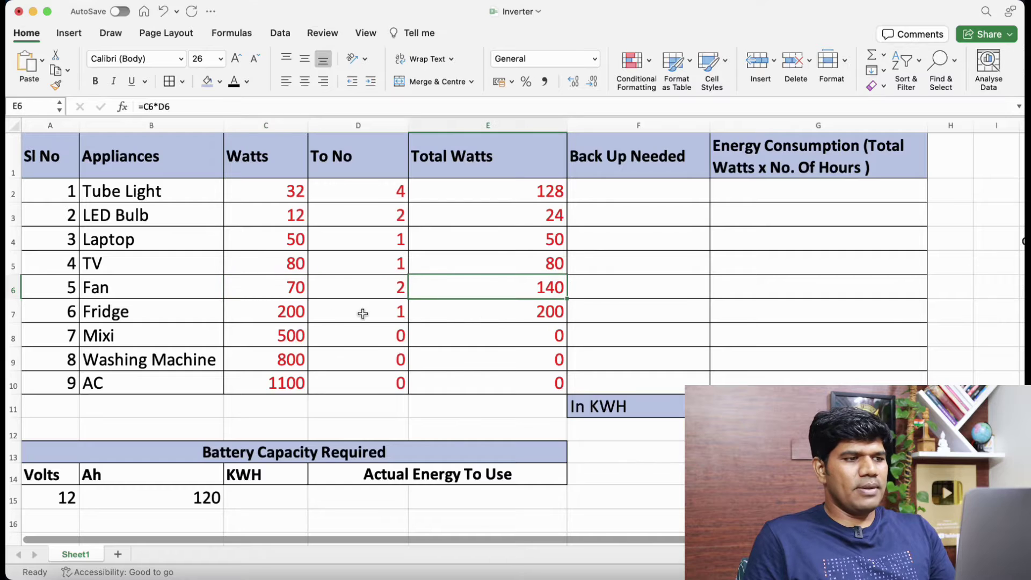
{"action": "left_click", "coordinate": [300, 316]}
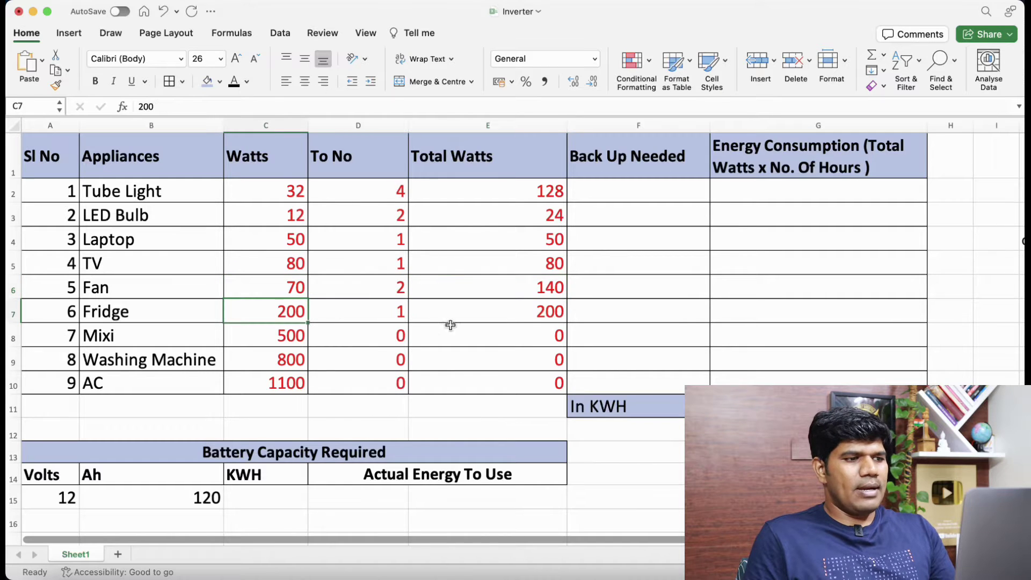
{"action": "left_click", "coordinate": [538, 317]}
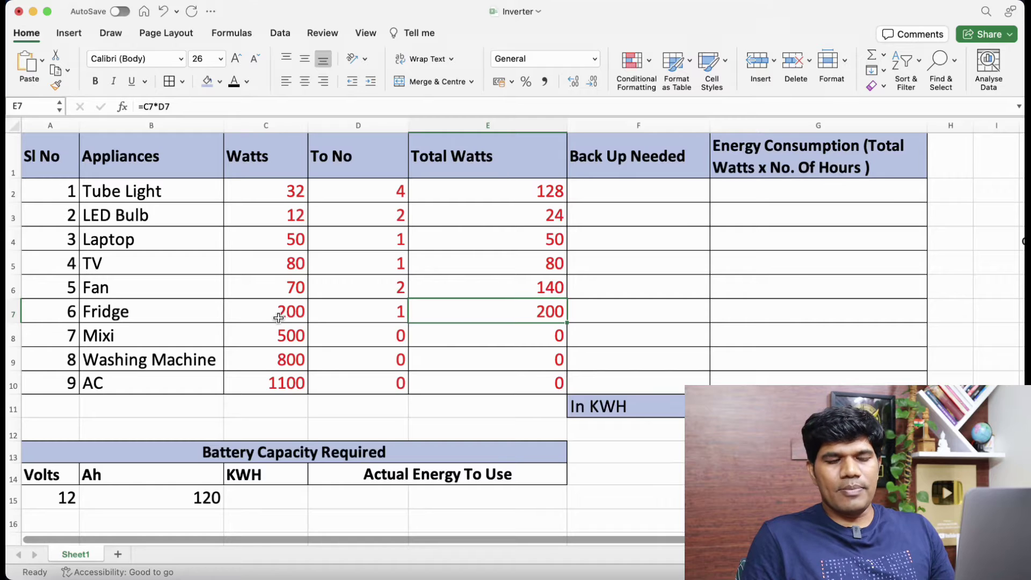
- Append *.35 to the Fridge total so it becomes =C7*D7*0.35, showing 70
{"action": "double_click", "coordinate": [540, 313]}
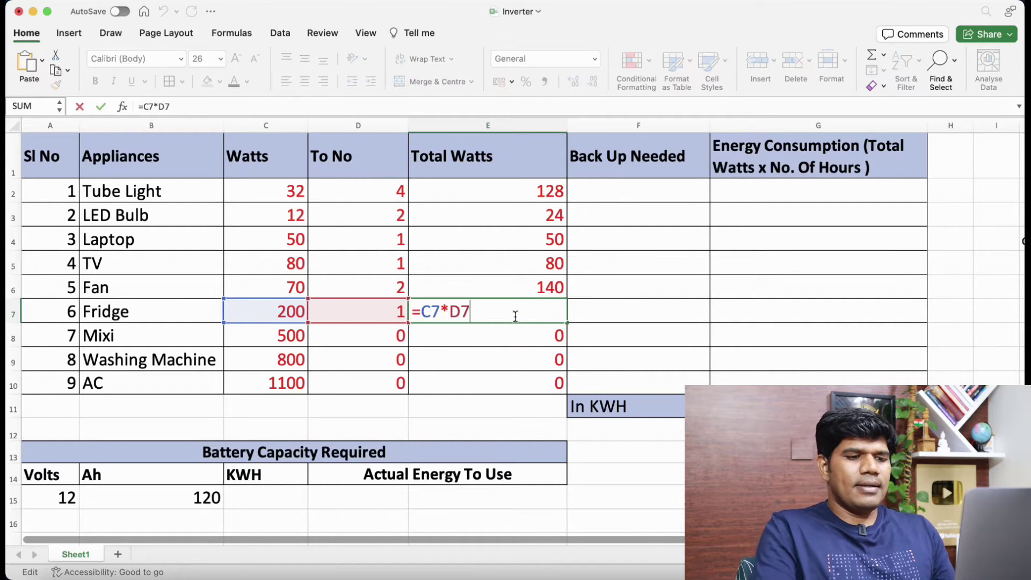
{"action": "type", "text": "*."}
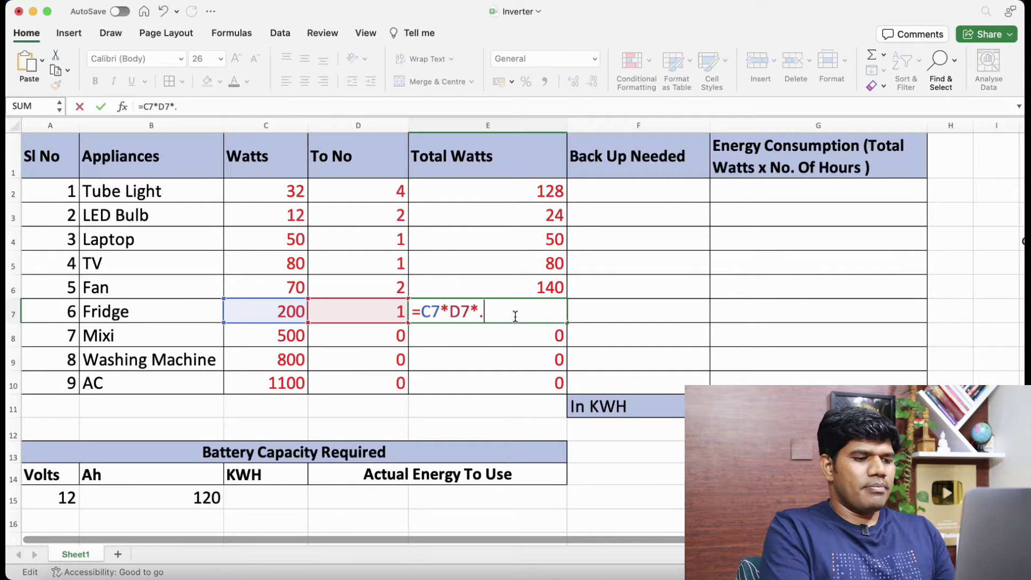
{"action": "type", "text": "35"}
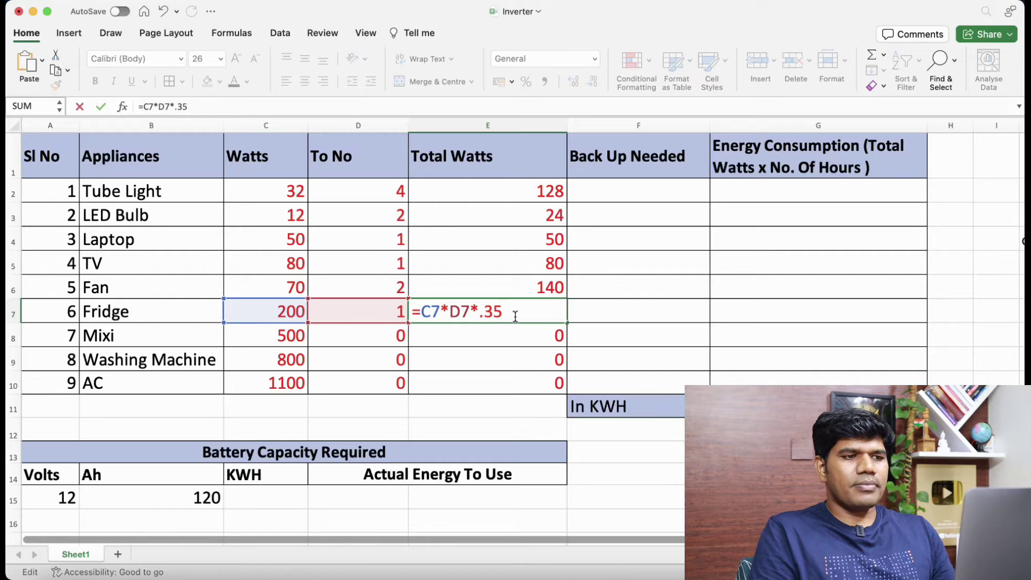
{"action": "key", "text": "Return"}
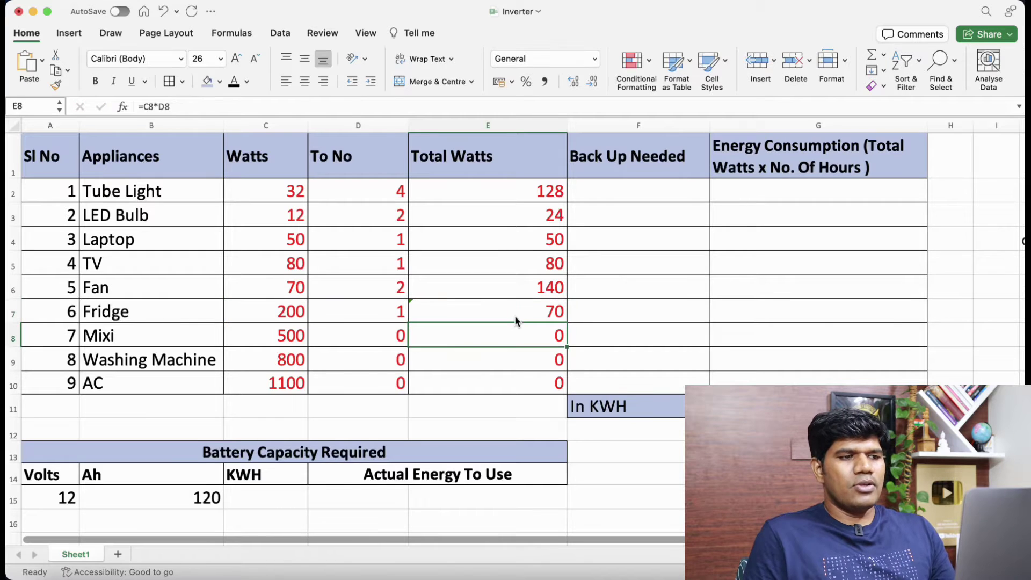
{"action": "left_click", "coordinate": [514, 316]}
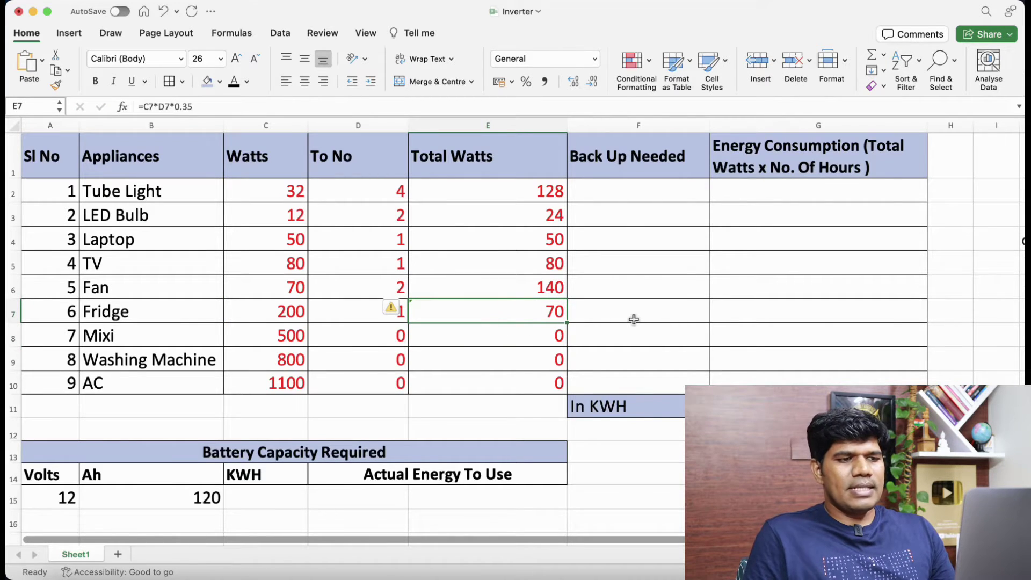
{"action": "left_click", "coordinate": [659, 197]}
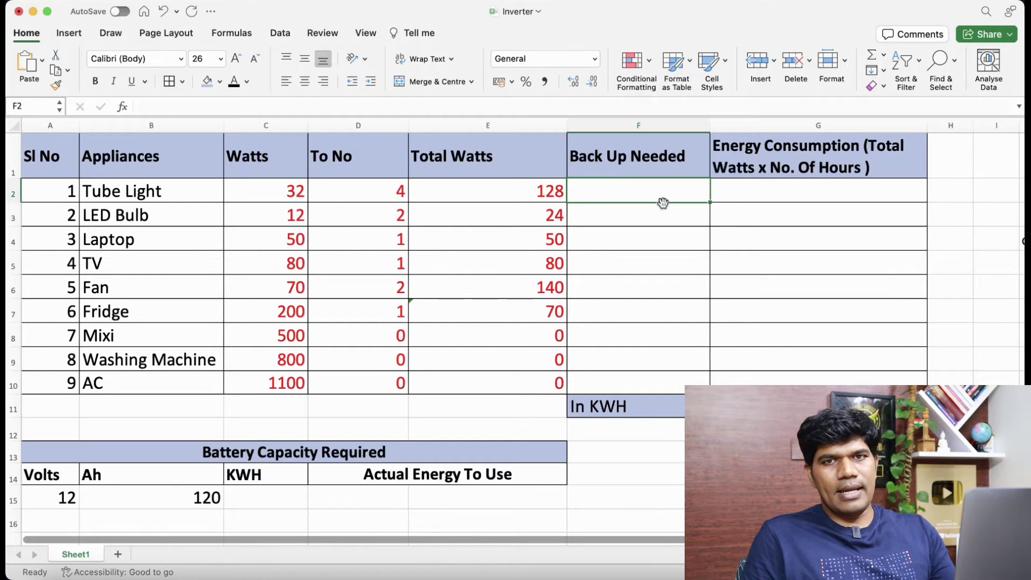
- Enter 3 backup hours for Tube Light and fill it down to Fridge
{"action": "type", "text": "3"}
{"action": "left_click", "coordinate": [640, 240]}
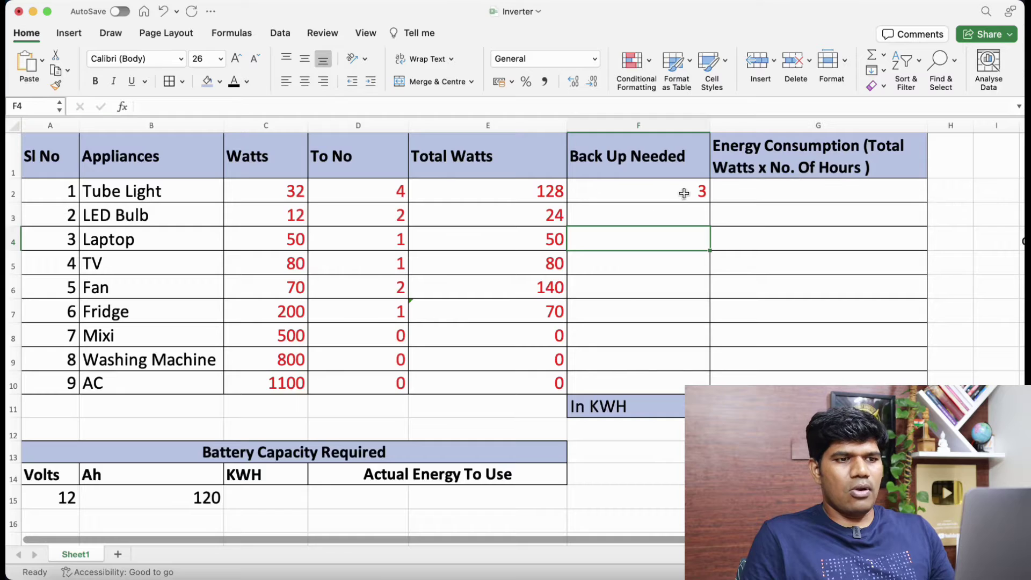
{"action": "left_click_drag", "start_coordinate": [684, 194], "coordinate": [669, 308]}
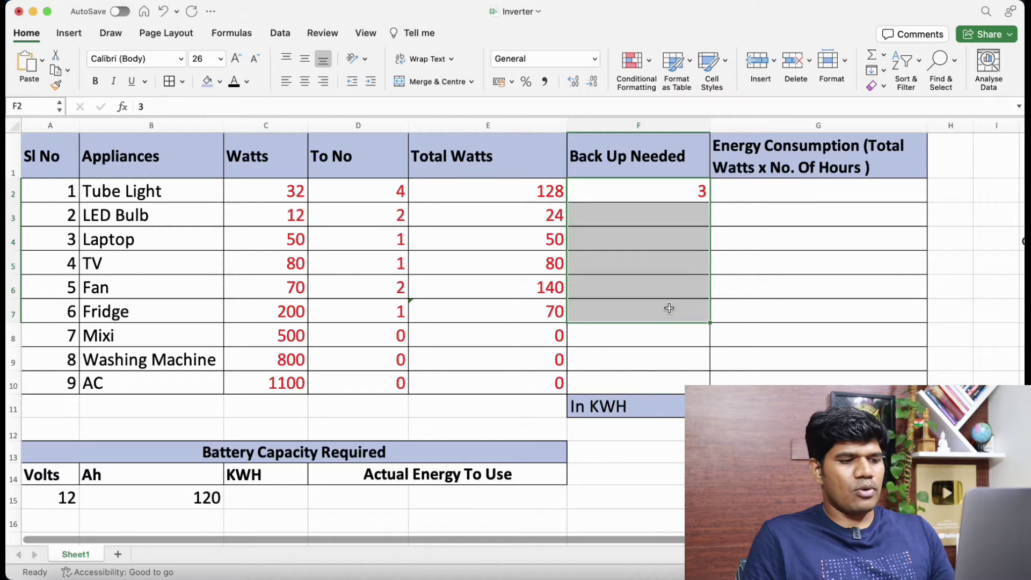
{"action": "key", "text": "super+d"}
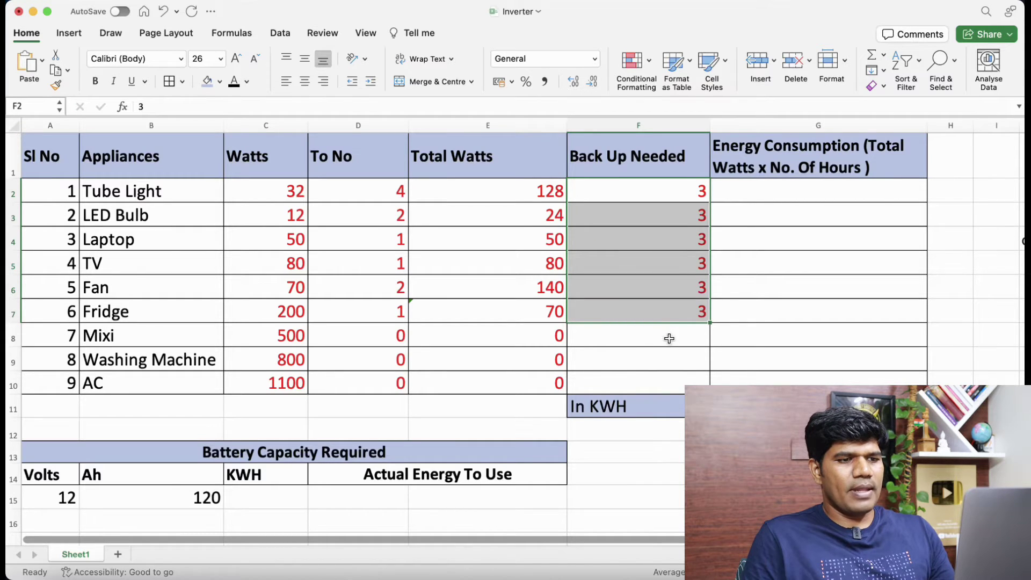
- Enter 0 backup hours for Mixi, Washing Machine and AC
{"action": "left_click", "coordinate": [683, 336]}
{"action": "type", "text": "0"}
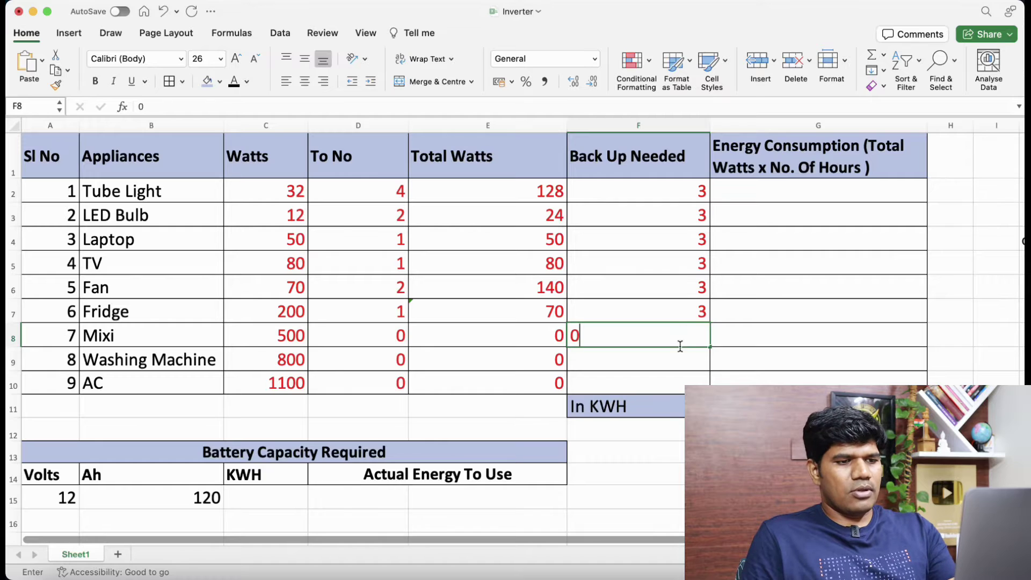
{"action": "key", "text": "Return"}
{"action": "type", "text": "0"}
{"action": "key", "text": "BackSpace"}
{"action": "key", "text": "Return"}
{"action": "type", "text": "0"}
{"action": "left_click", "coordinate": [737, 357]}
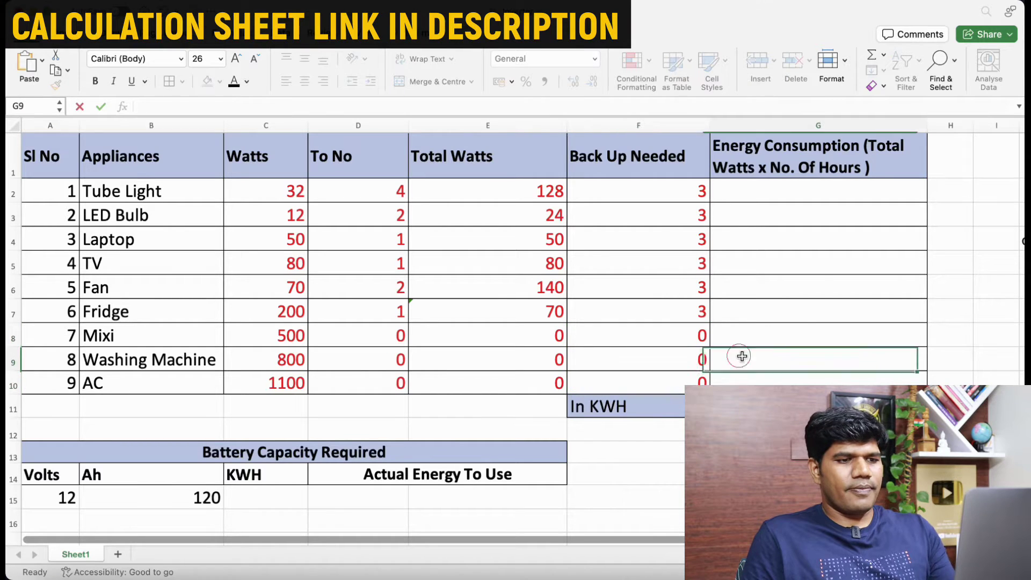
{"action": "left_click", "coordinate": [789, 206]}
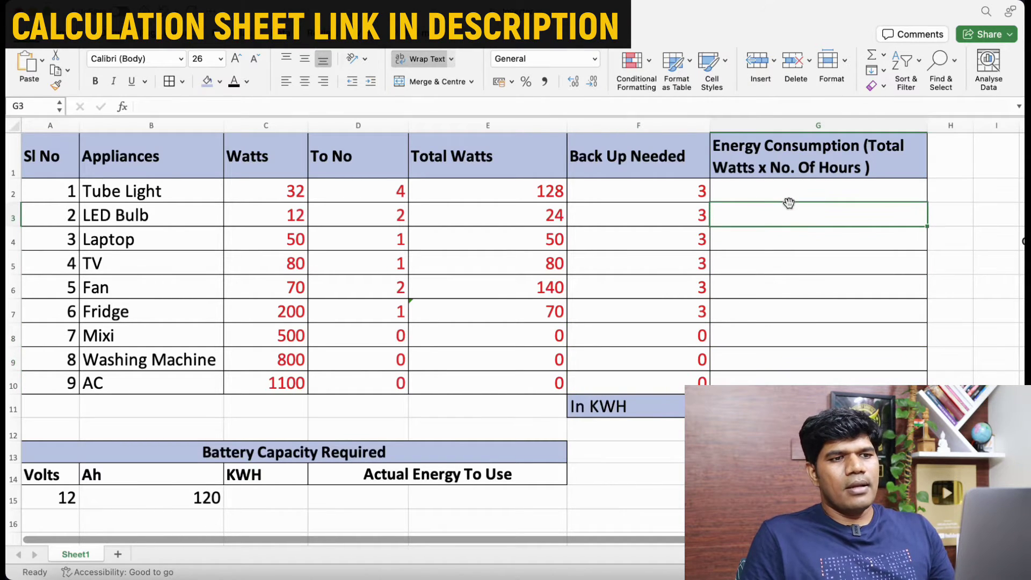
{"action": "left_click", "coordinate": [785, 192]}
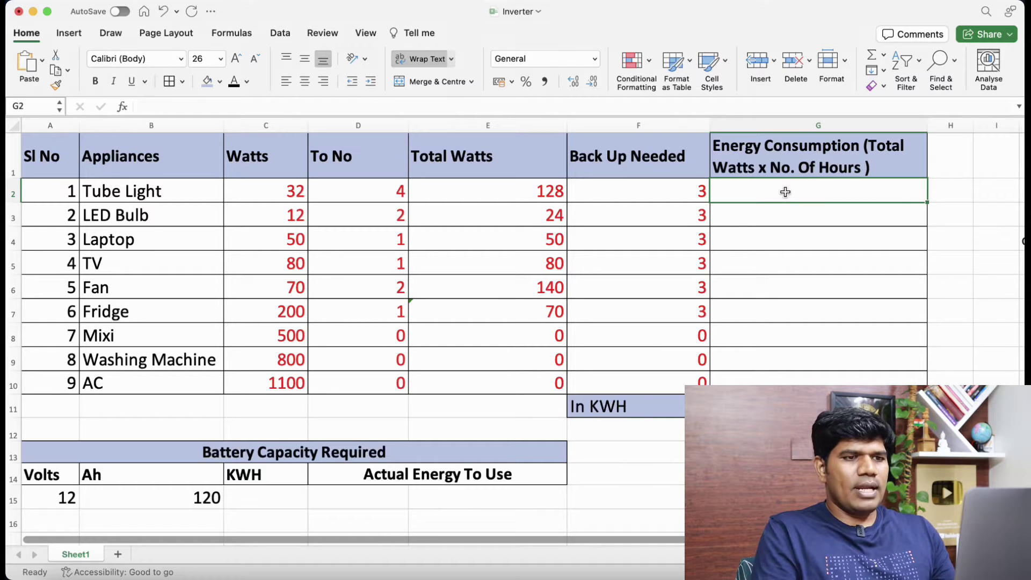
- Enter =E2*F2 in G2, fill it to G10, and AutoSum the energy to 1476
{"action": "type", "text": "="}
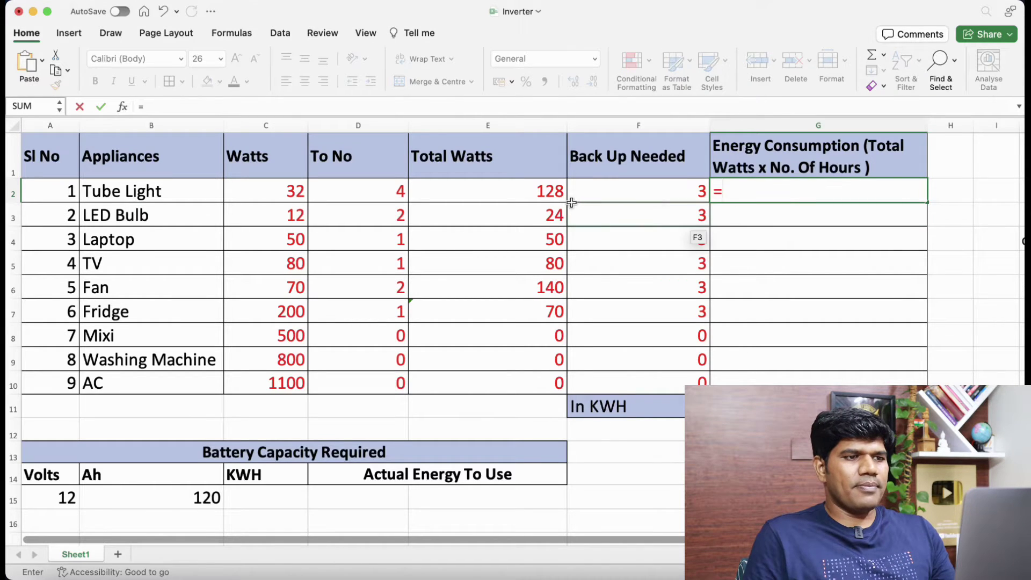
{"action": "left_click", "coordinate": [548, 194]}
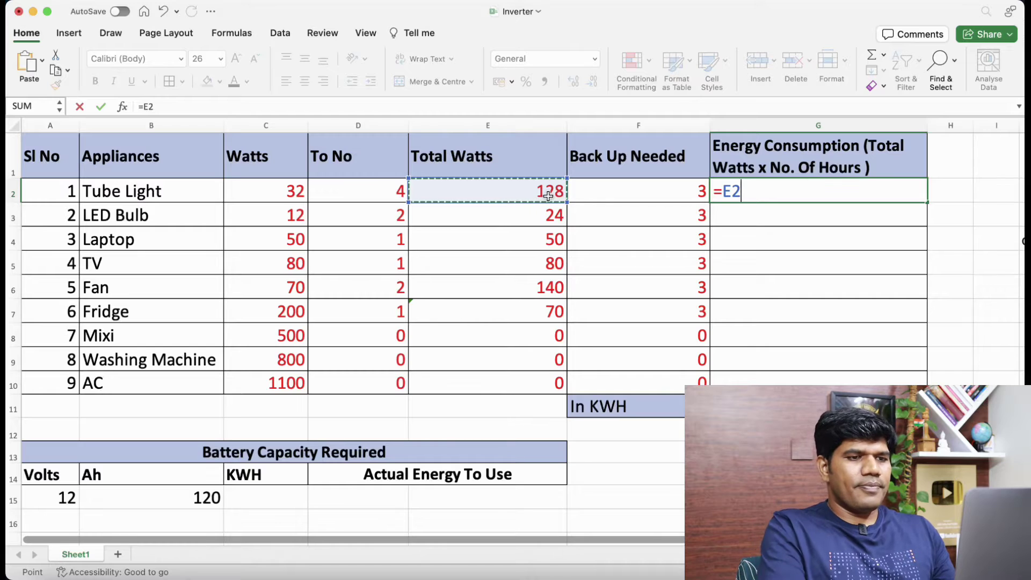
{"action": "type", "text": "*"}
{"action": "left_click", "coordinate": [647, 198]}
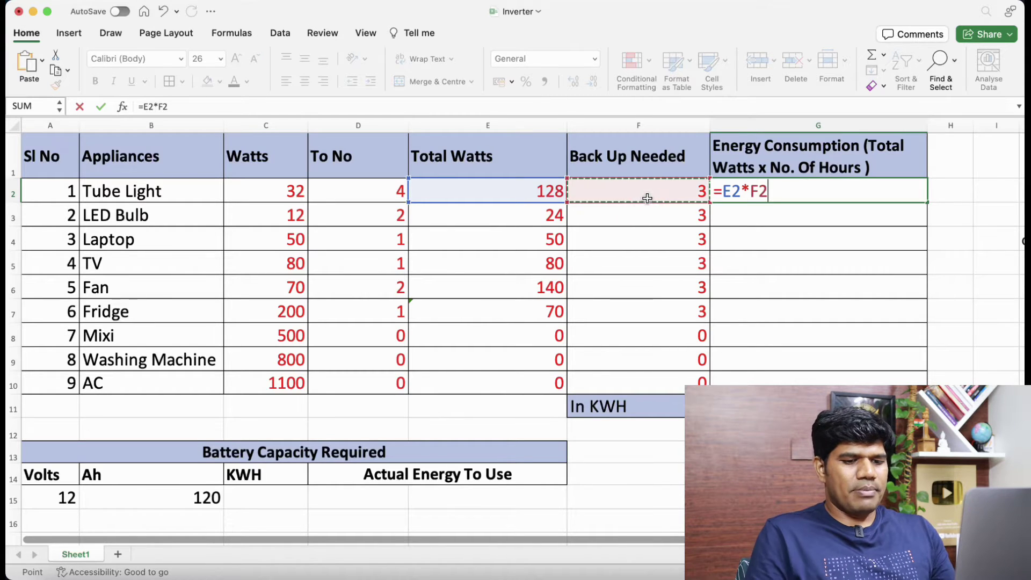
{"action": "key", "text": "Return"}
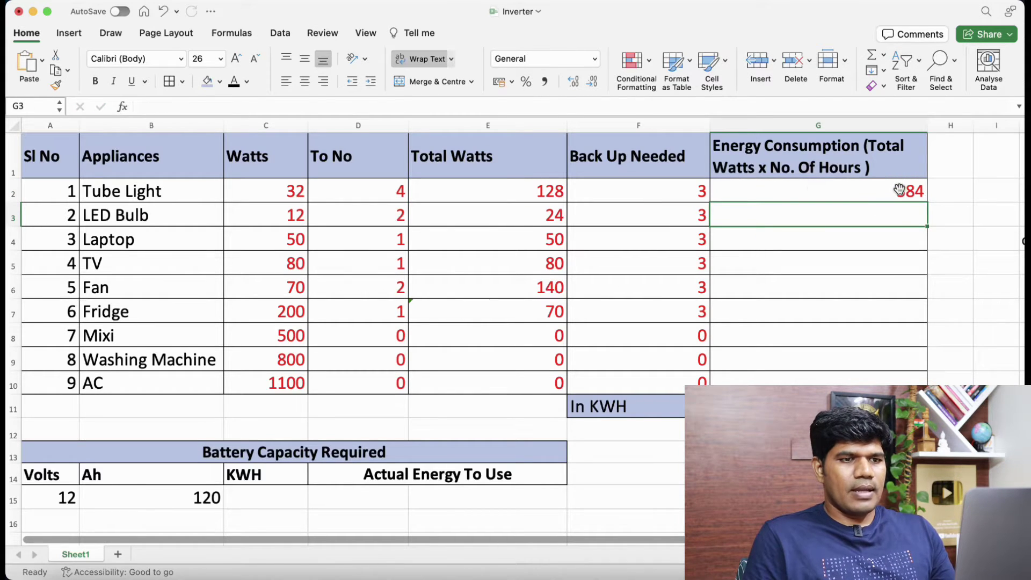
{"action": "left_click_drag", "start_coordinate": [900, 189], "coordinate": [879, 374]}
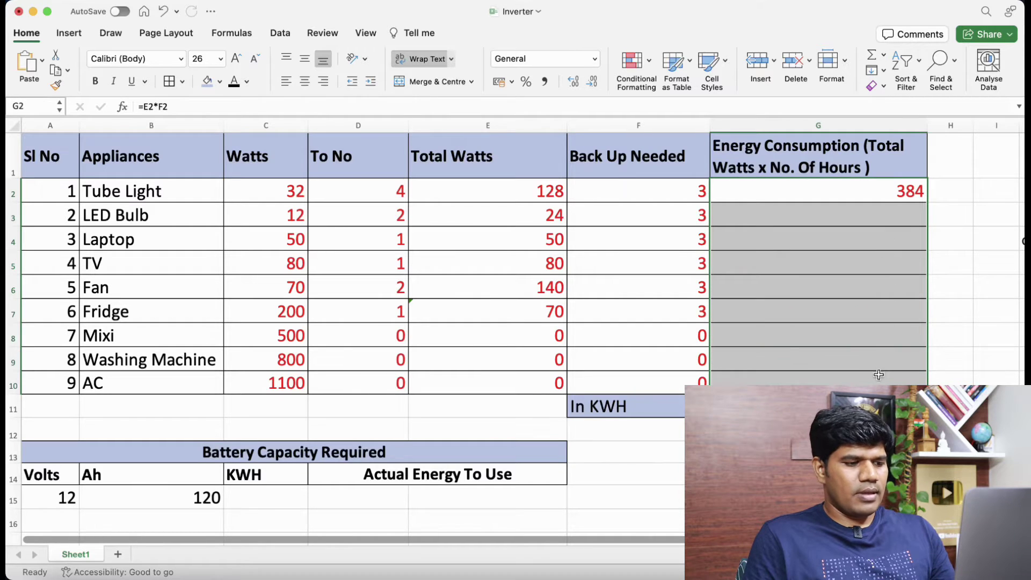
{"action": "key", "text": "ctrl+d"}
{"action": "left_click_drag", "start_coordinate": [900, 191], "coordinate": [894, 398]}
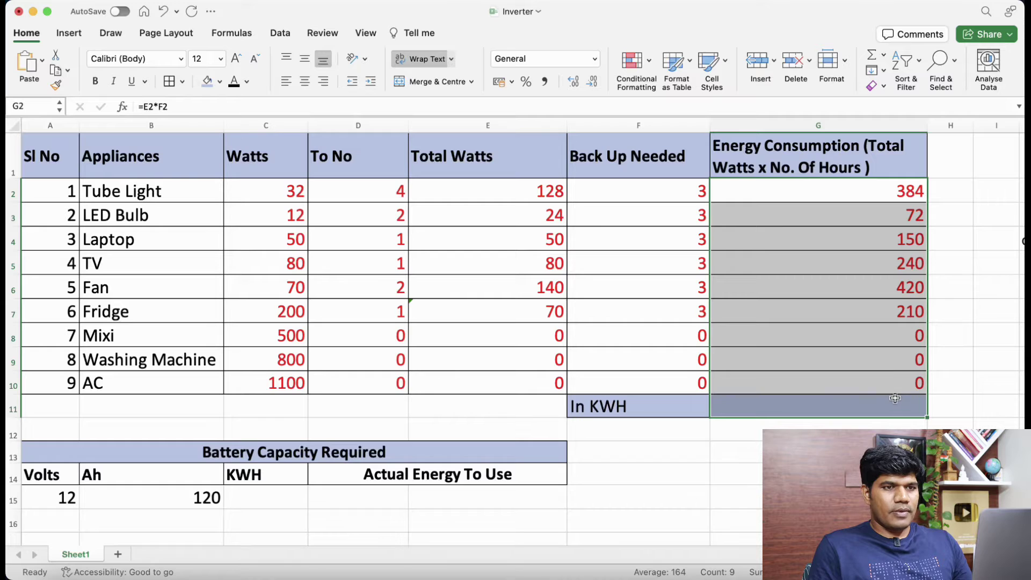
{"action": "left_click", "coordinate": [872, 55]}
- Change the In KWH formula to =SUM(G2:G10)/1000 so it shows 1.476
{"action": "left_click", "coordinate": [819, 427]}
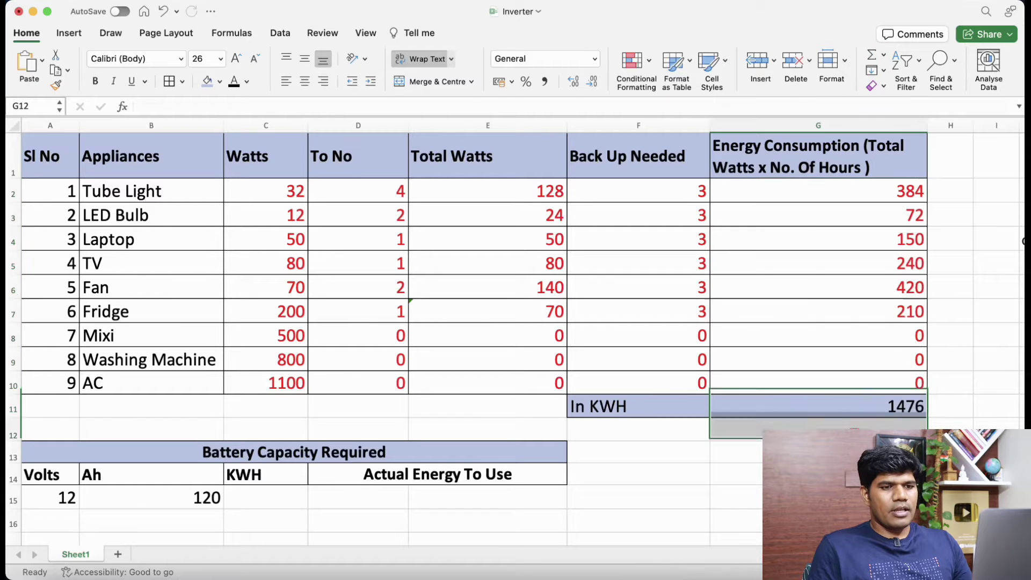
{"action": "left_click", "coordinate": [889, 407]}
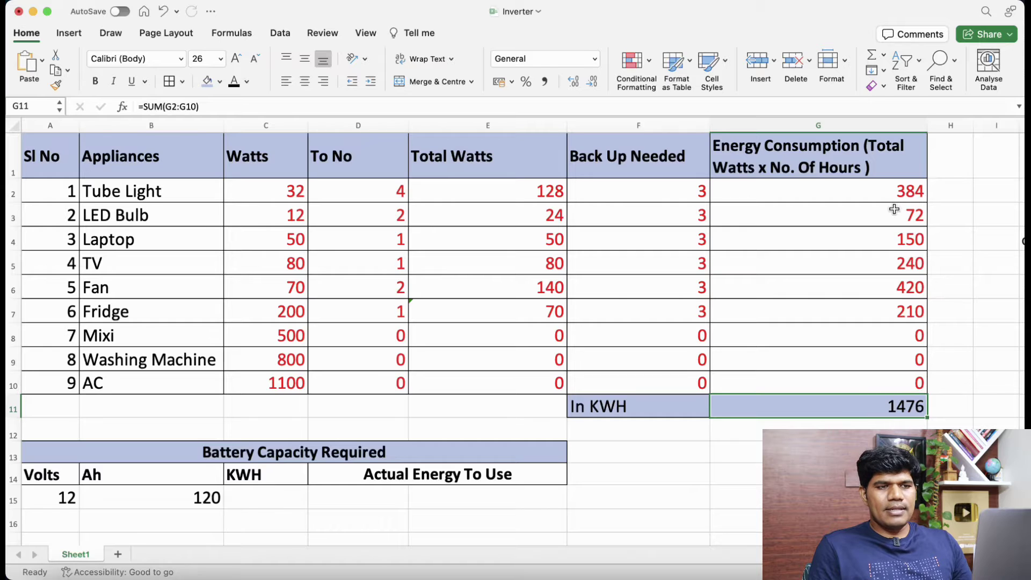
{"action": "double_click", "coordinate": [886, 407]}
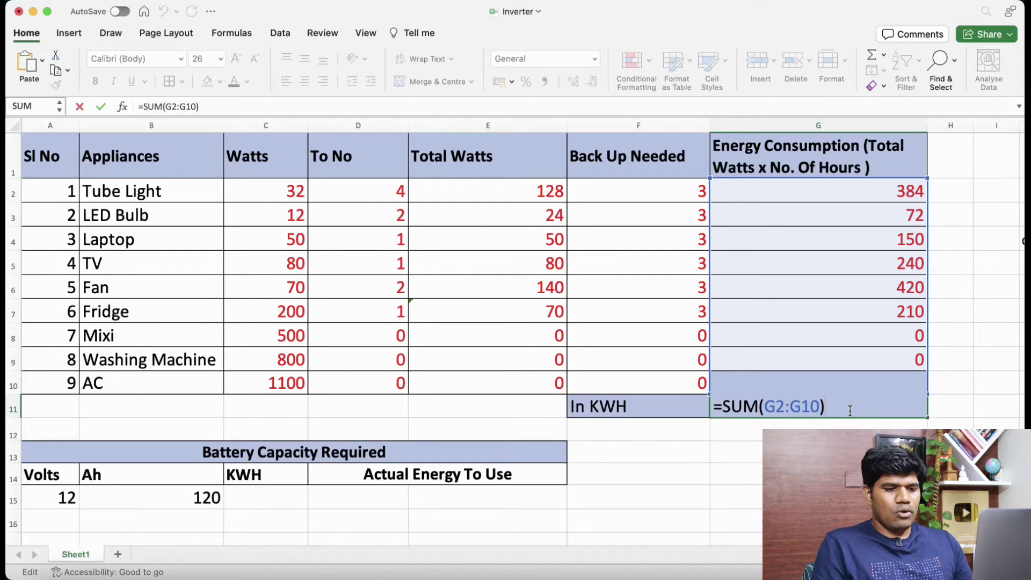
{"action": "type", "text": "/1000"}
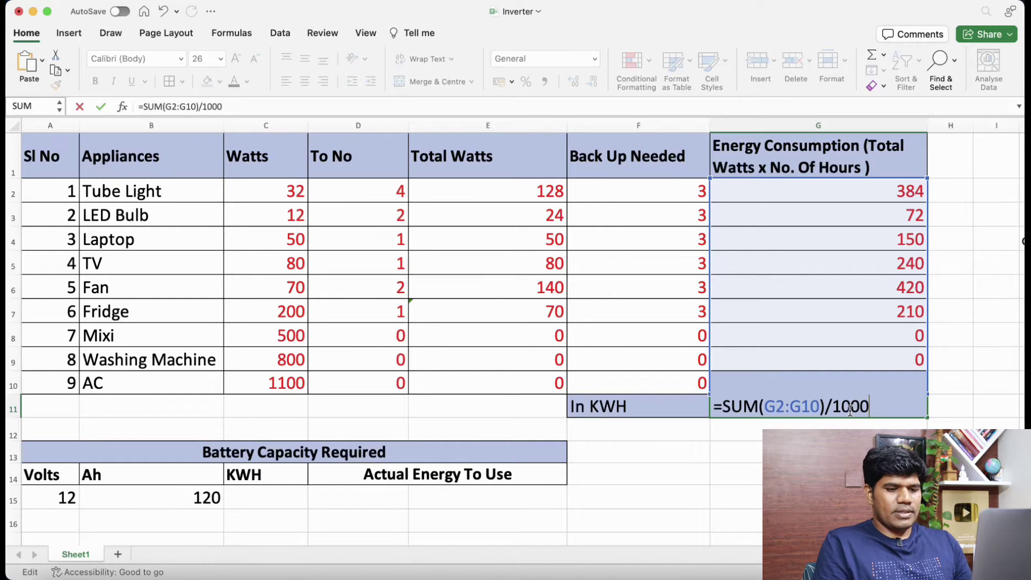
{"action": "key", "text": "Return"}
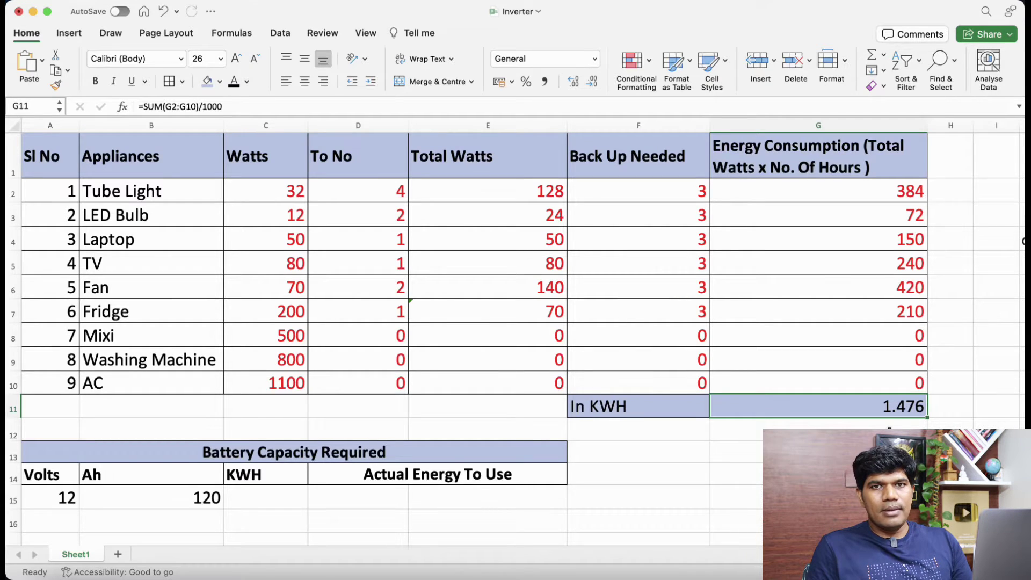
{"action": "left_click", "coordinate": [889, 451]}
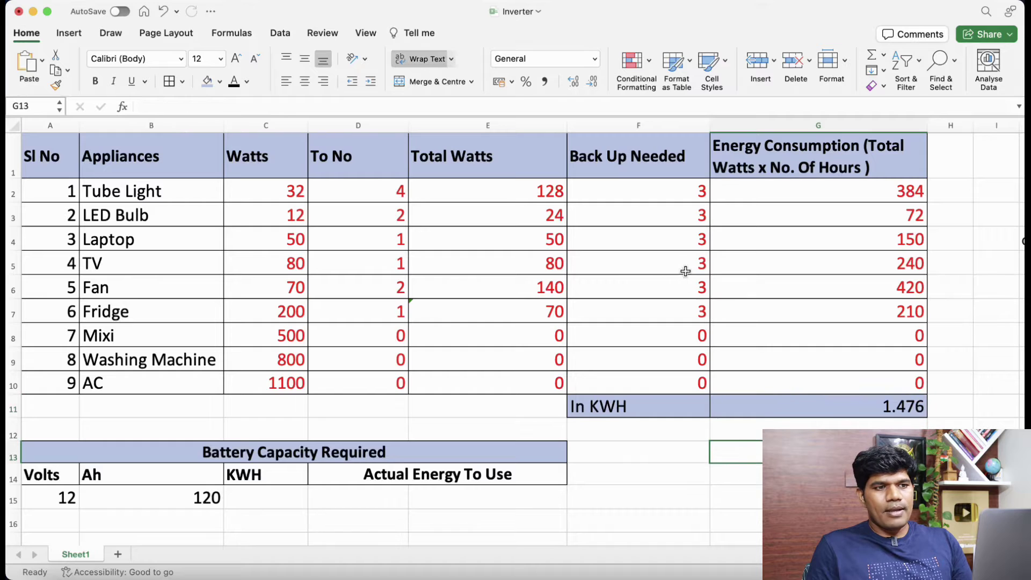
{"action": "left_click_drag", "start_coordinate": [686, 196], "coordinate": [683, 306]}
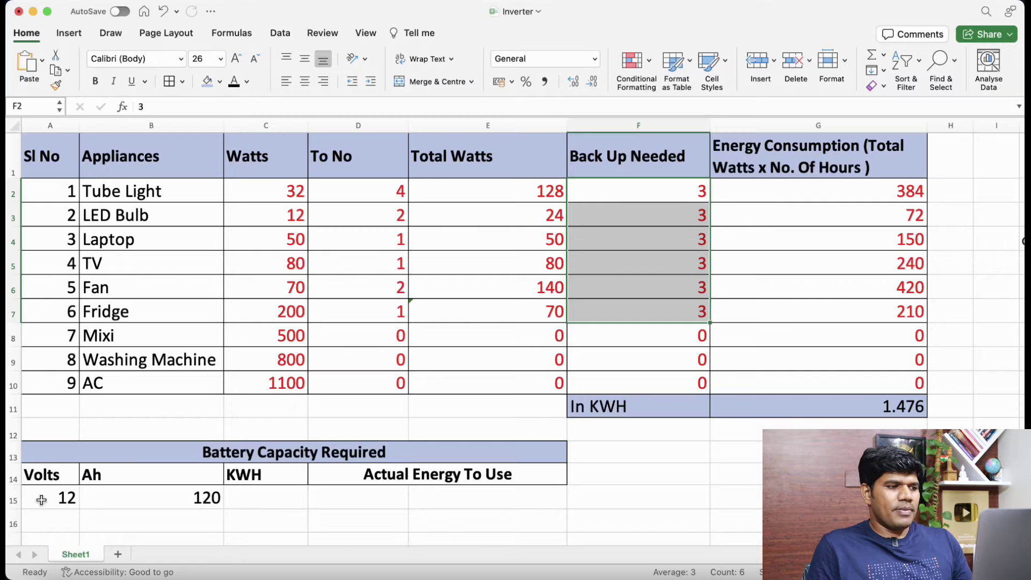
- Enter =(A15*B15)/1000 in C15 to get the 1.44 kWh battery capacity
{"action": "left_click", "coordinate": [58, 499]}
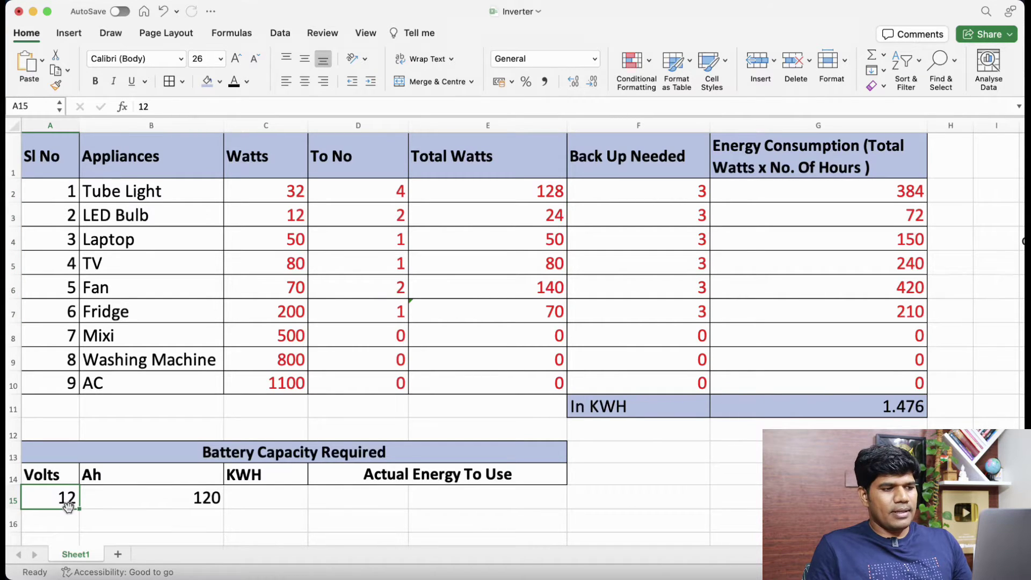
{"action": "left_click", "coordinate": [144, 502]}
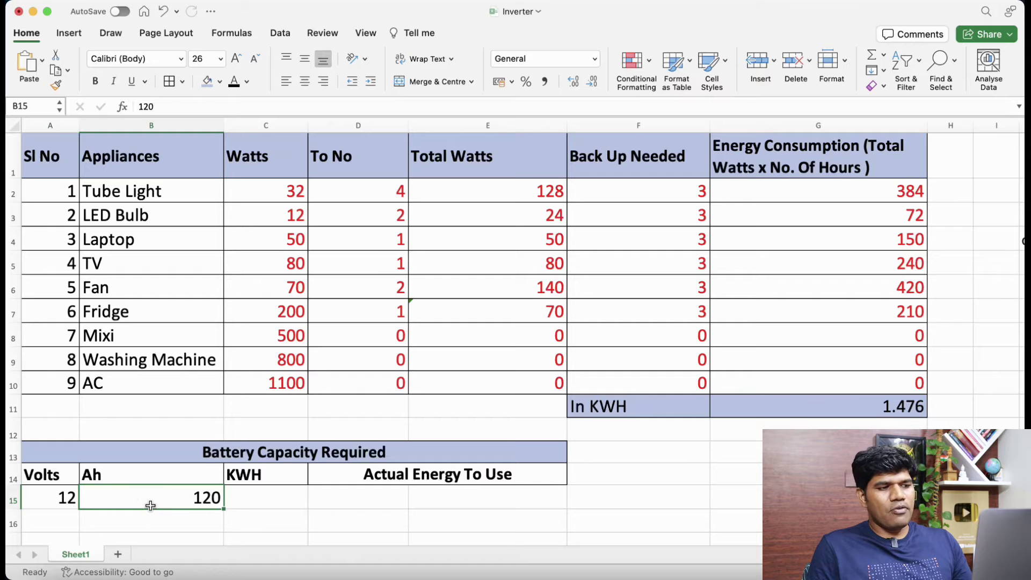
{"action": "left_click", "coordinate": [260, 517]}
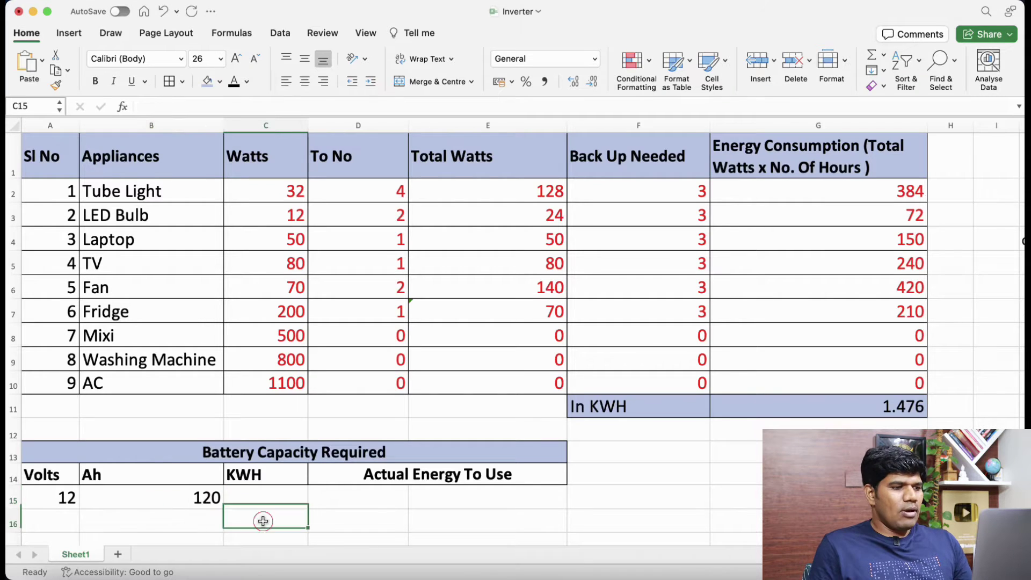
{"action": "left_click", "coordinate": [263, 494]}
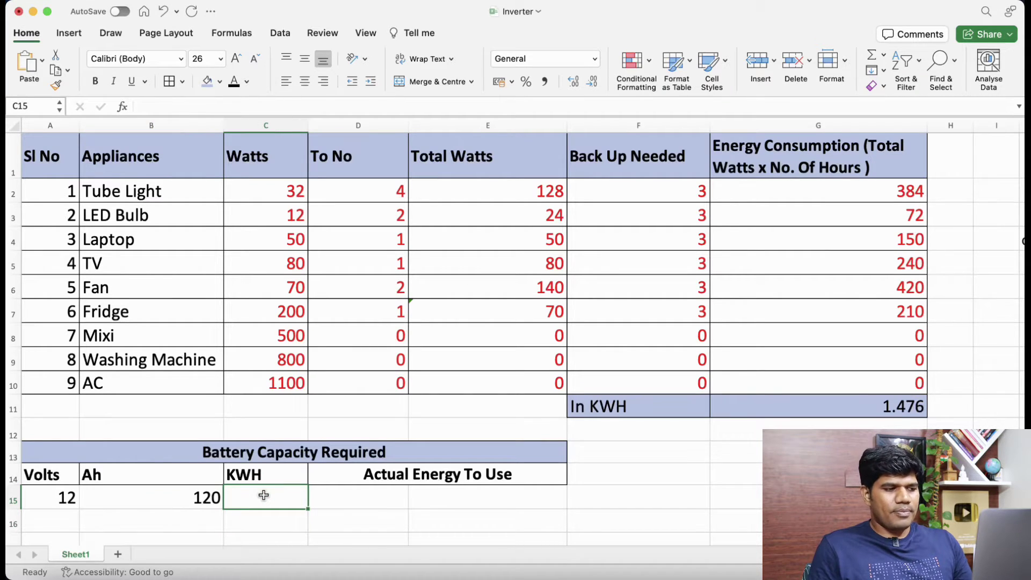
{"action": "type", "text": "=("}
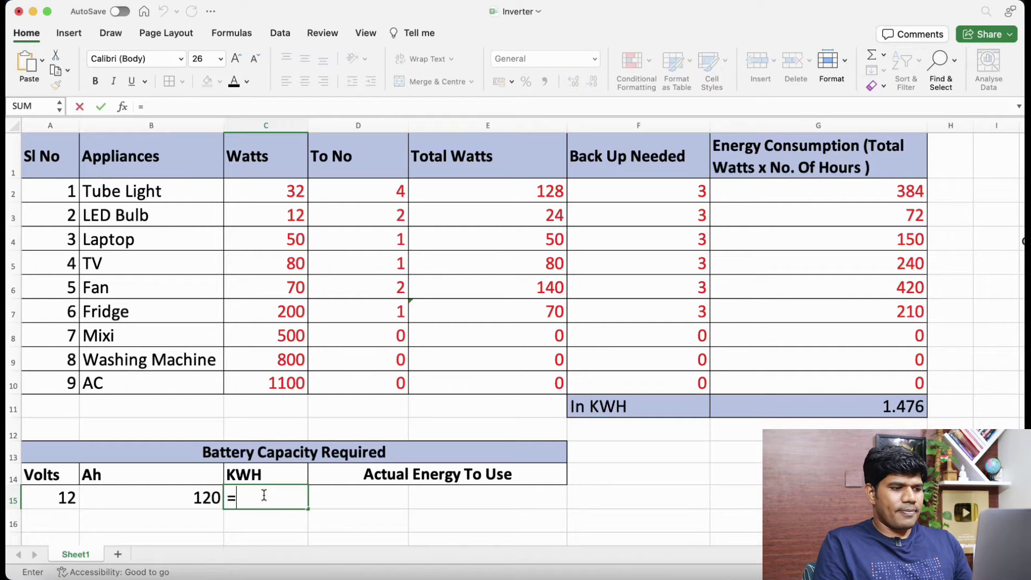
{"action": "key", "text": "Left"}
{"action": "key", "text": "Left"}
{"action": "type", "text": "*"}
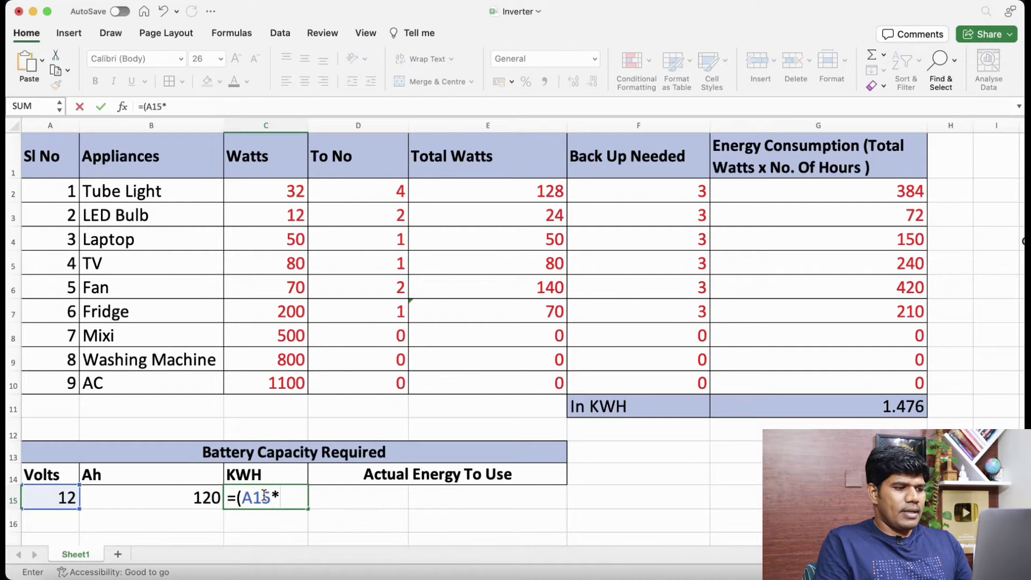
{"action": "key", "text": "Left"}
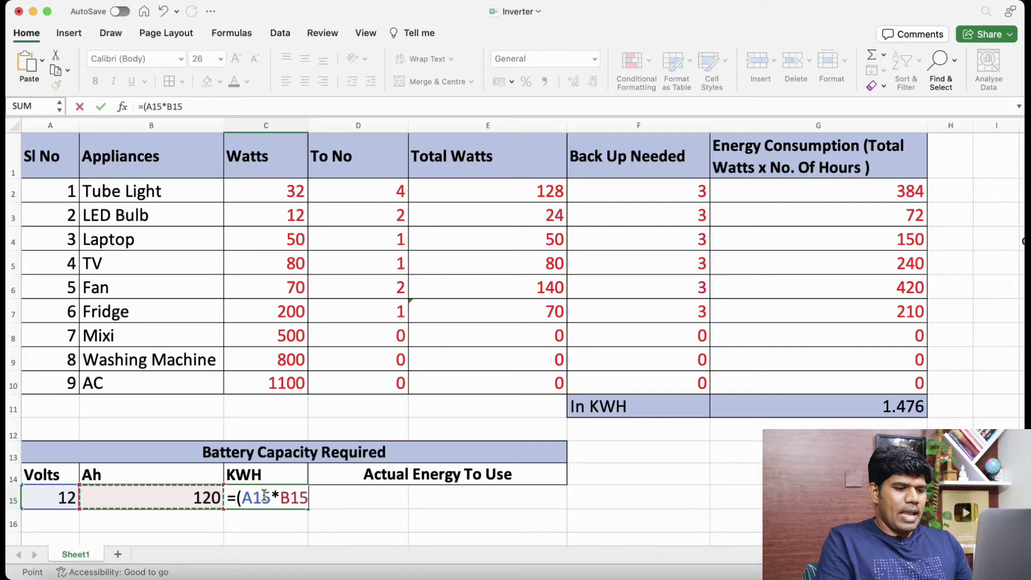
{"action": "type", "text": ")"}
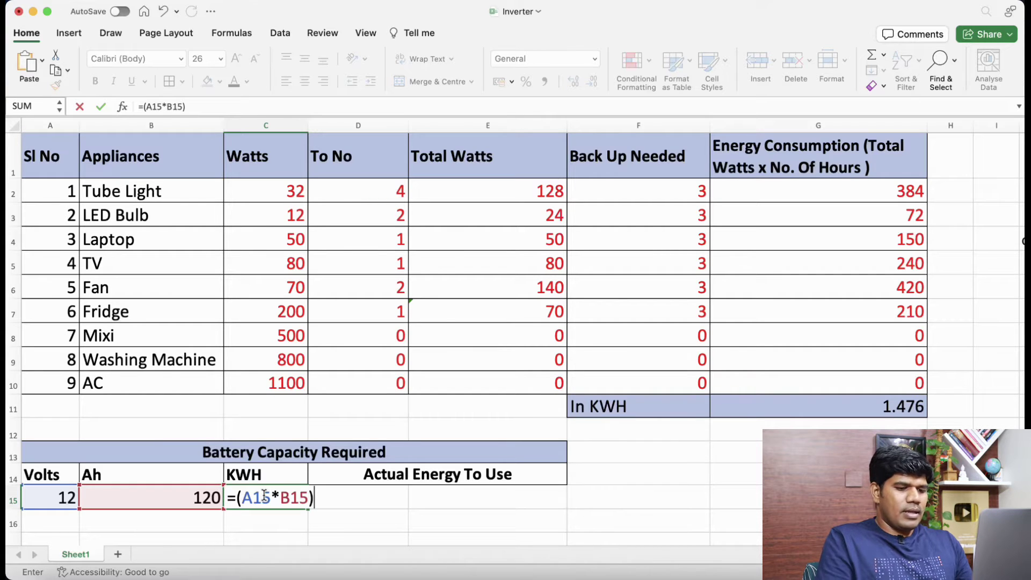
{"action": "type", "text": "/1000"}
{"action": "key", "text": "Return"}
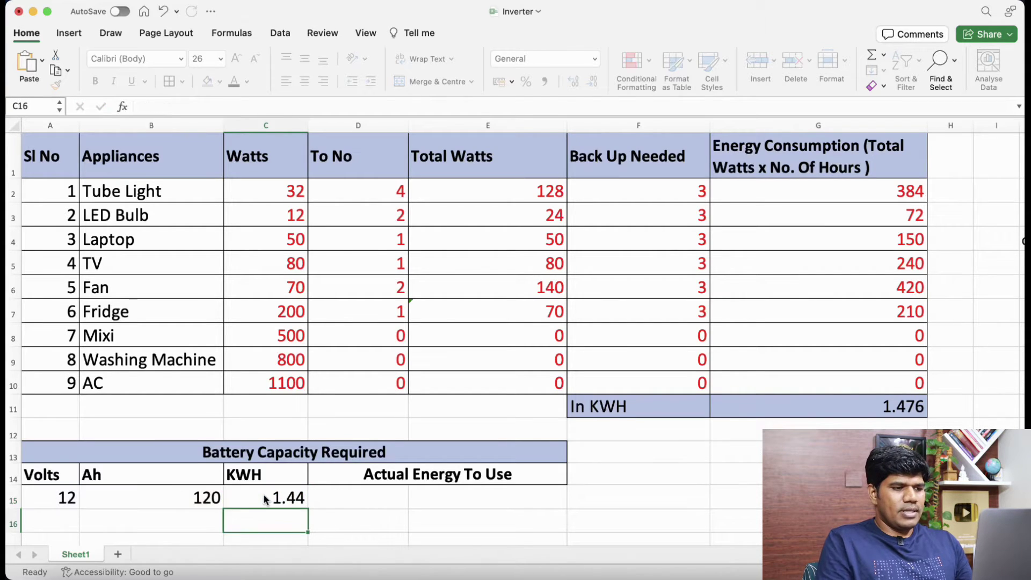
{"action": "left_click", "coordinate": [275, 502]}
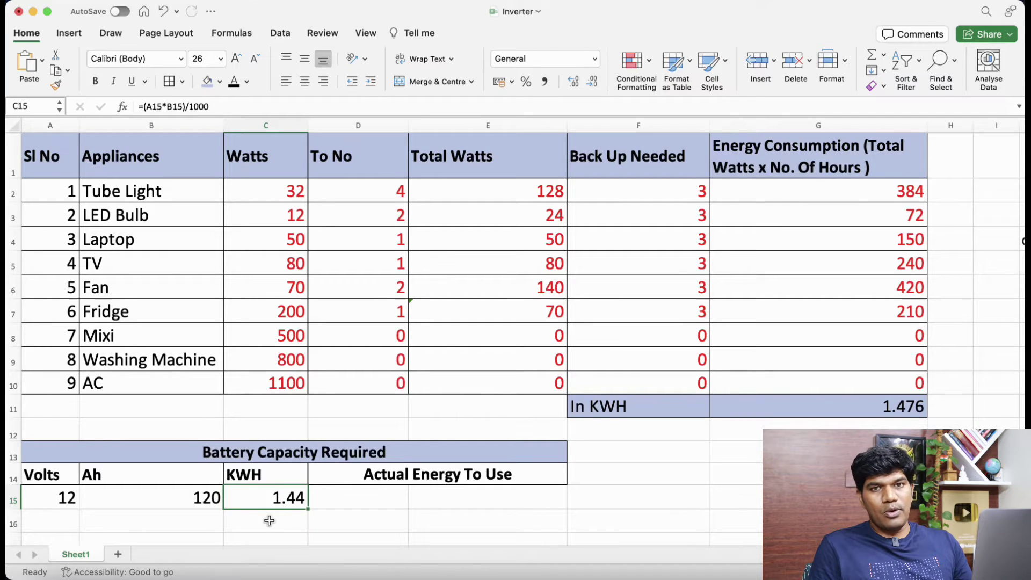
{"action": "left_click", "coordinate": [890, 407]}
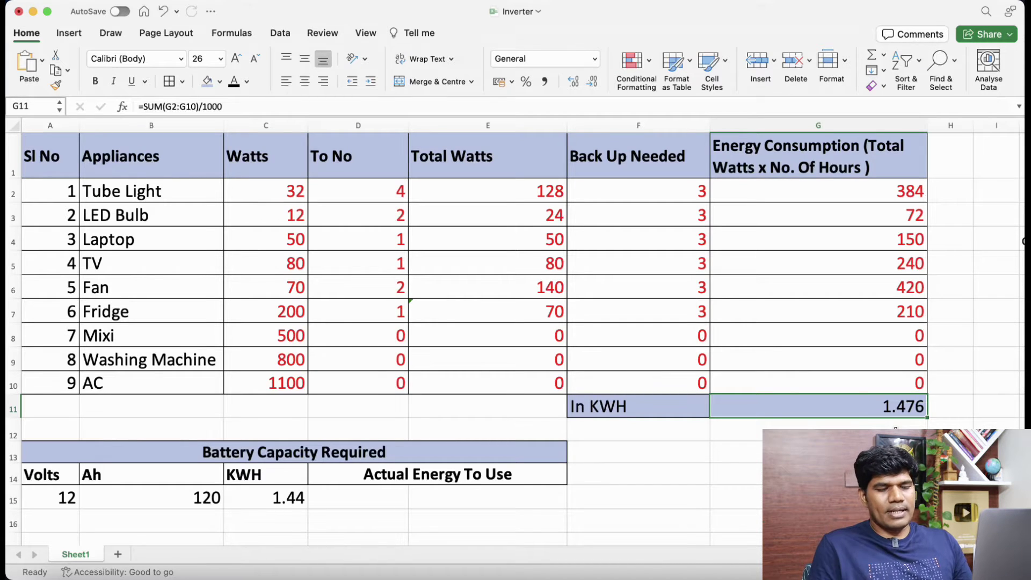
{"action": "left_click", "coordinate": [398, 499]}
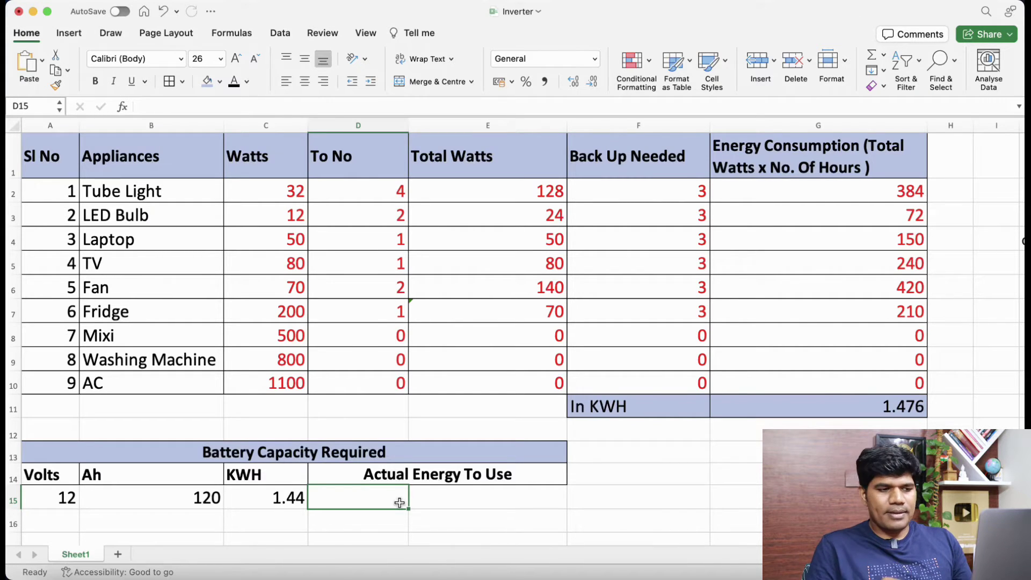
- Enter =C15*.8 in D15 for 1.152 kWh usable energy and verify the formula
{"action": "type", "text": "="}
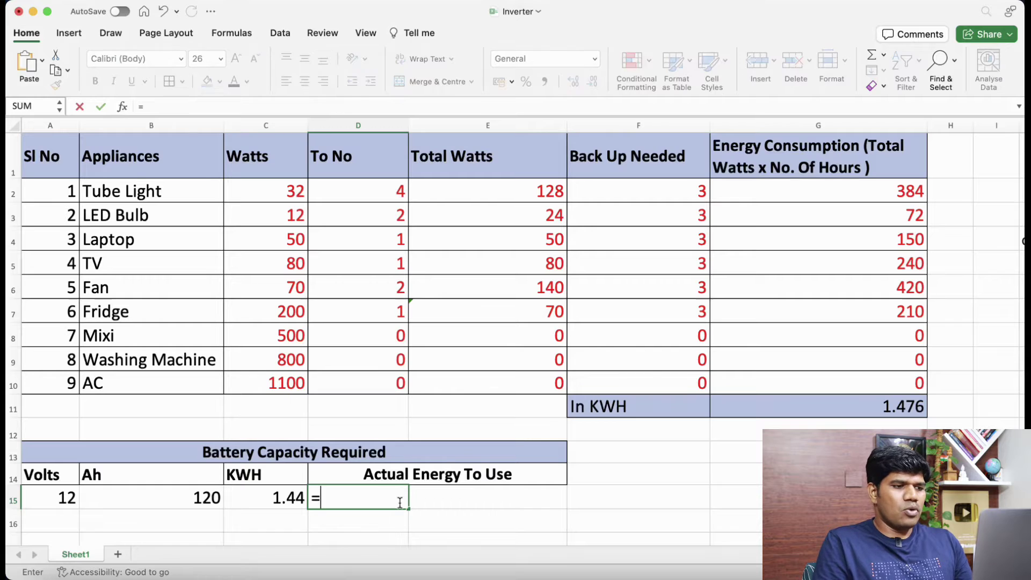
{"action": "key", "text": "Left"}
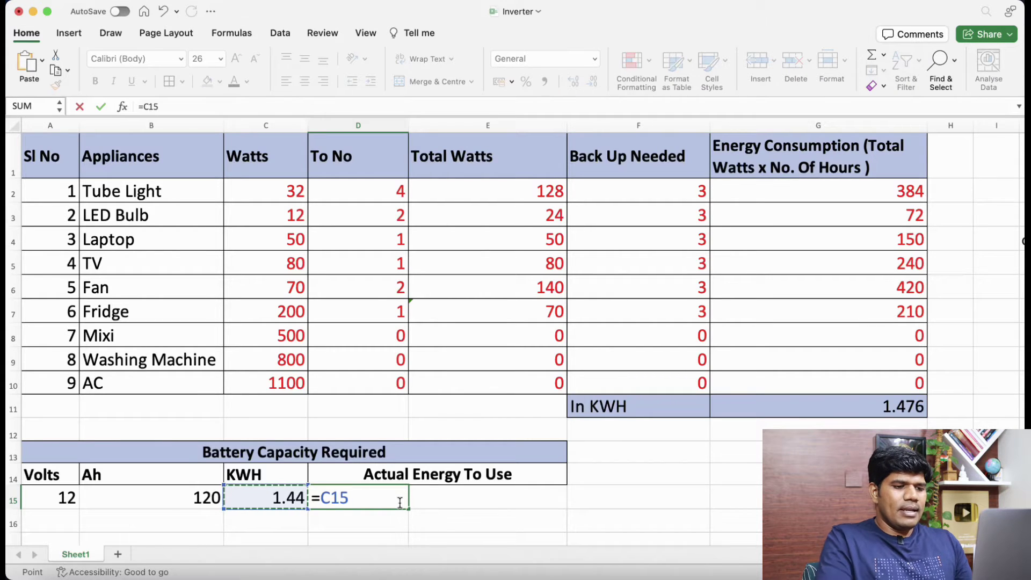
{"action": "type", "text": "*"}
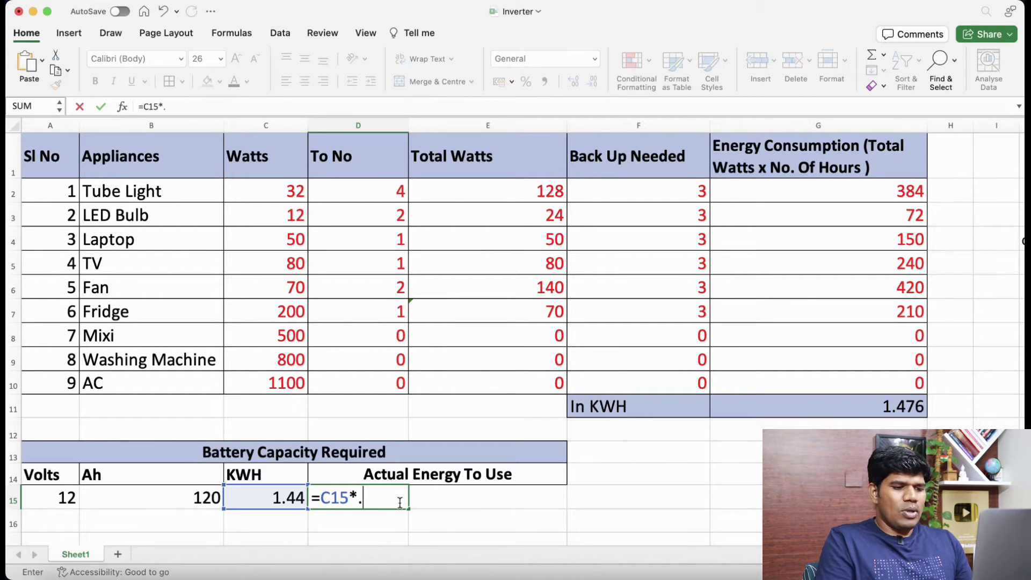
{"action": "type", "text": ".8"}
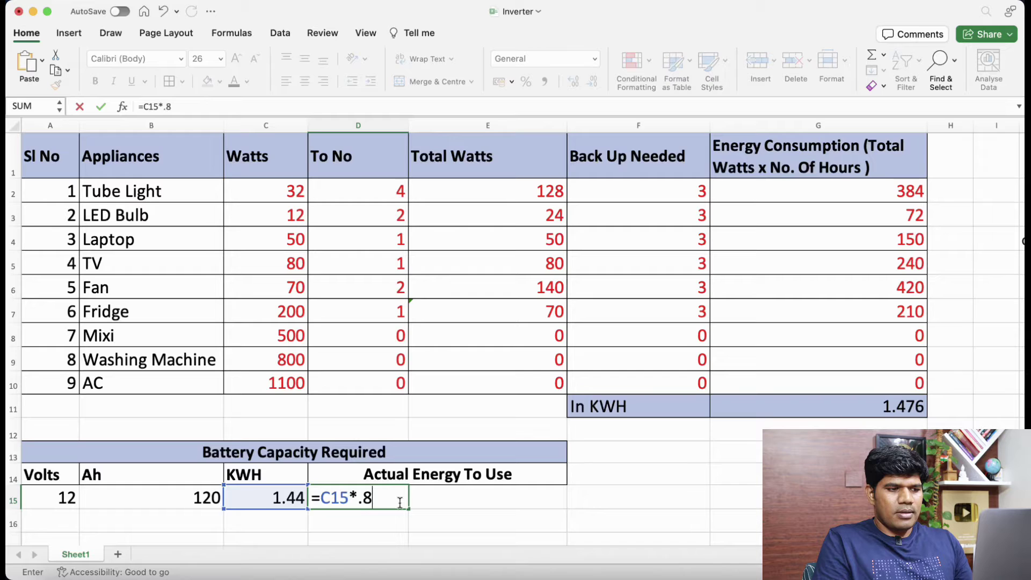
{"action": "key", "text": "Return"}
{"action": "left_click", "coordinate": [459, 493]}
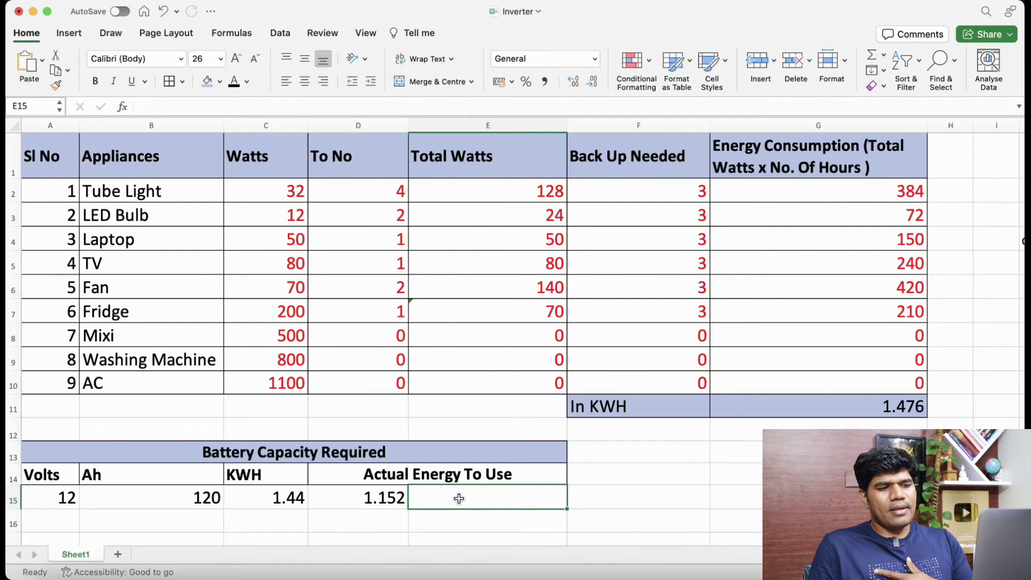
{"action": "left_click", "coordinate": [387, 499]}
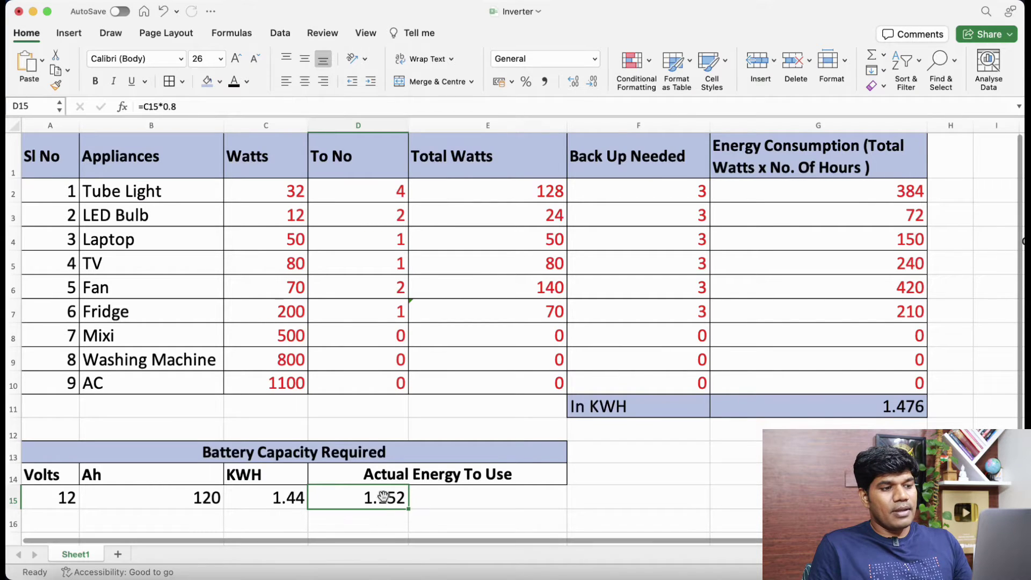
{"action": "left_click", "coordinate": [291, 525]}
{"action": "left_click", "coordinate": [473, 499]}
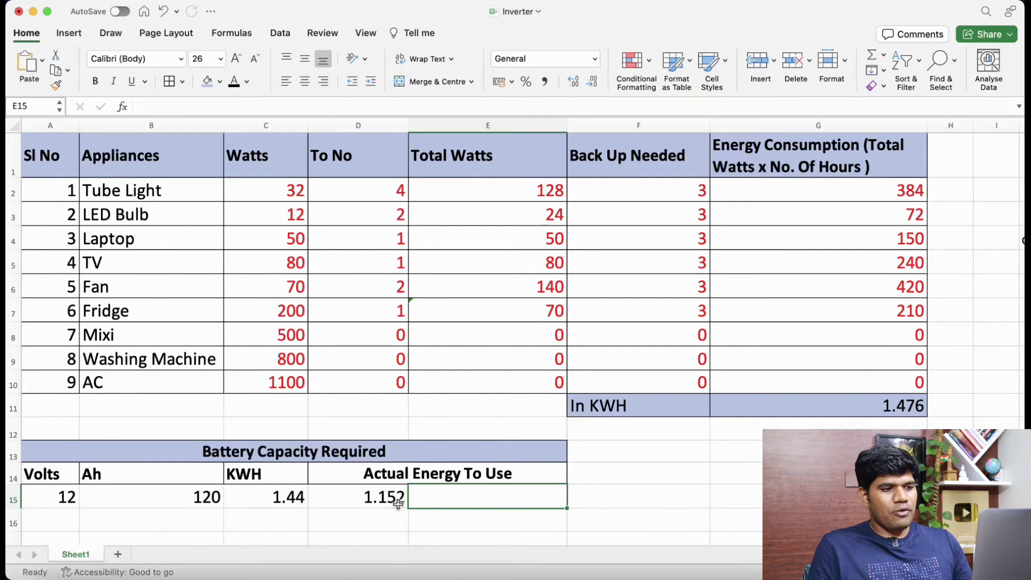
{"action": "left_click", "coordinate": [74, 512]}
- Enter a 12 V, 150 Ah battery in row 16 and fill the kWh and usable-energy formulas down
{"action": "scroll", "coordinate": [146, 510], "scroll_direction": "down", "scroll_amount": 1}
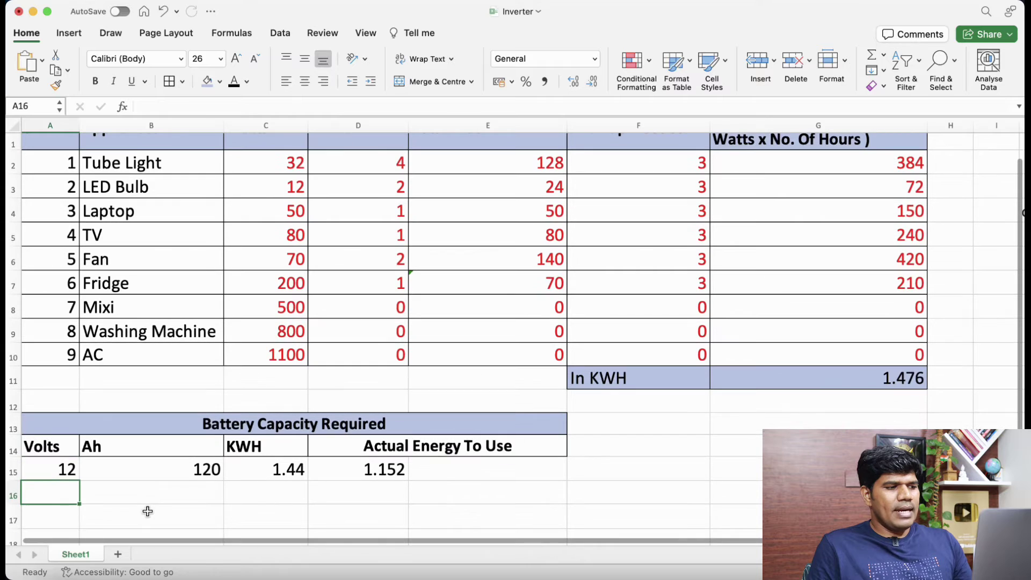
{"action": "type", "text": "12"}
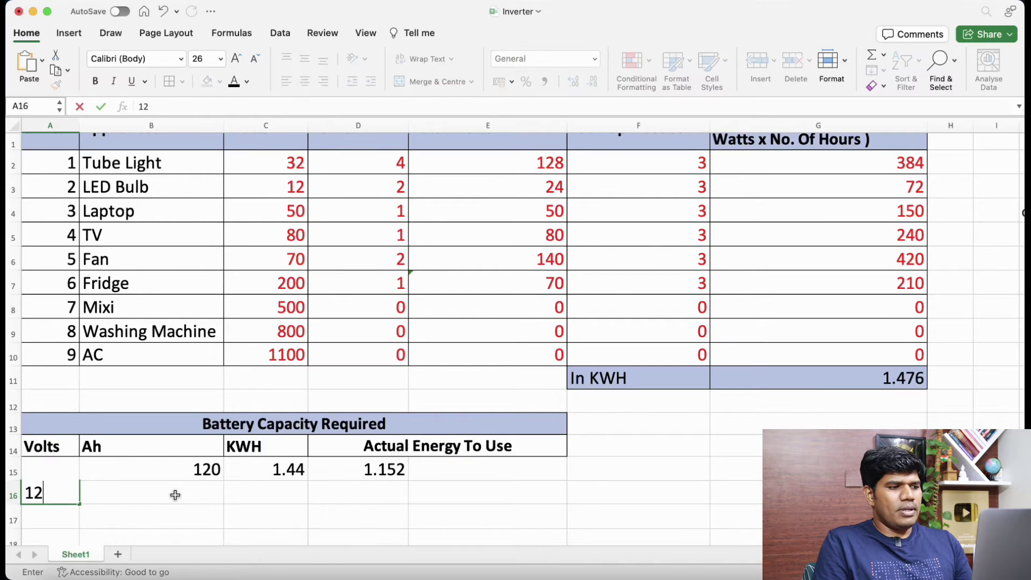
{"action": "left_click", "coordinate": [175, 494]}
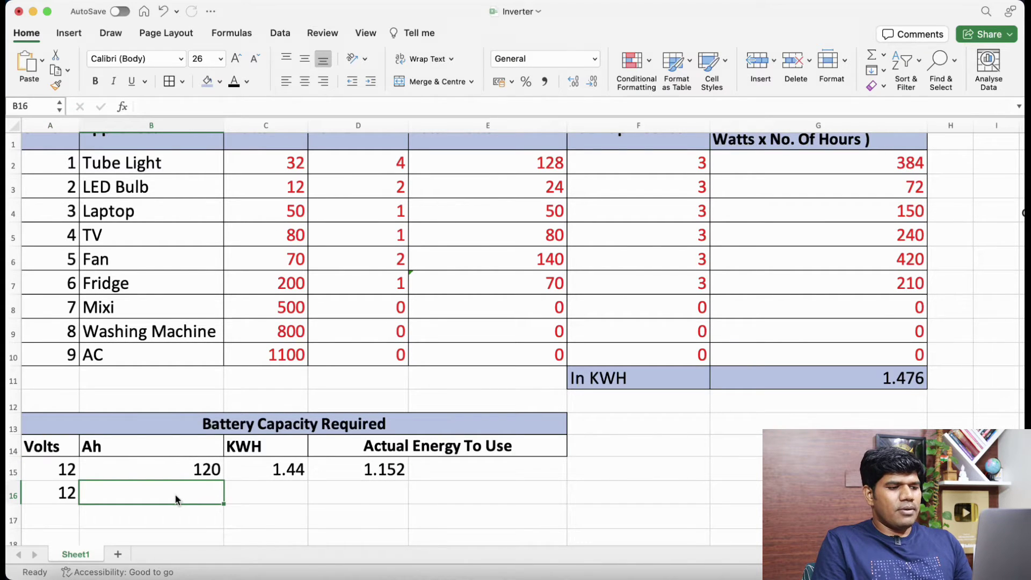
{"action": "type", "text": "150"}
{"action": "key", "text": "Tab"}
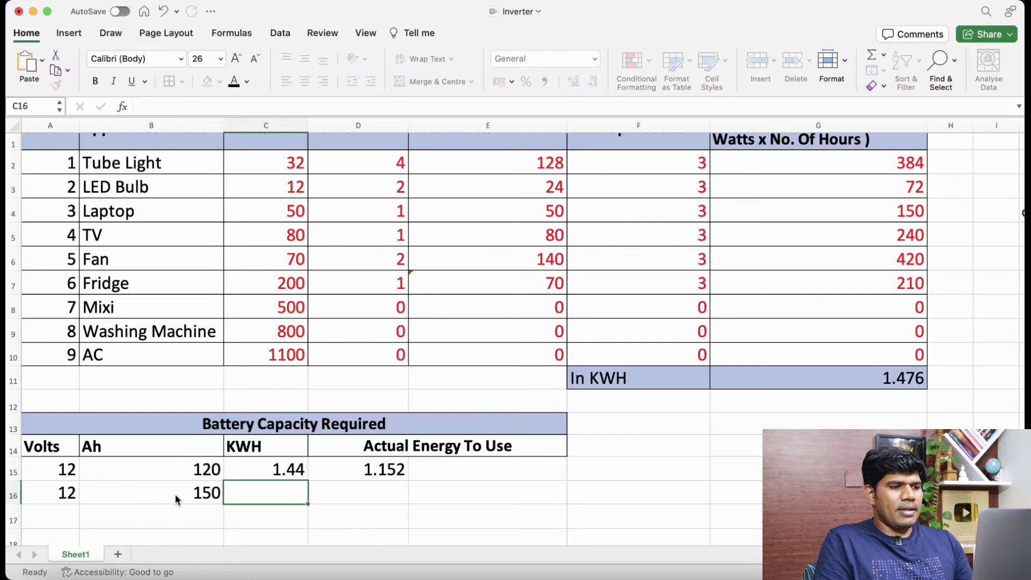
{"action": "key", "text": "Up"}
{"action": "key", "text": "shift+Right"}
{"action": "key", "text": "shift+Down"}
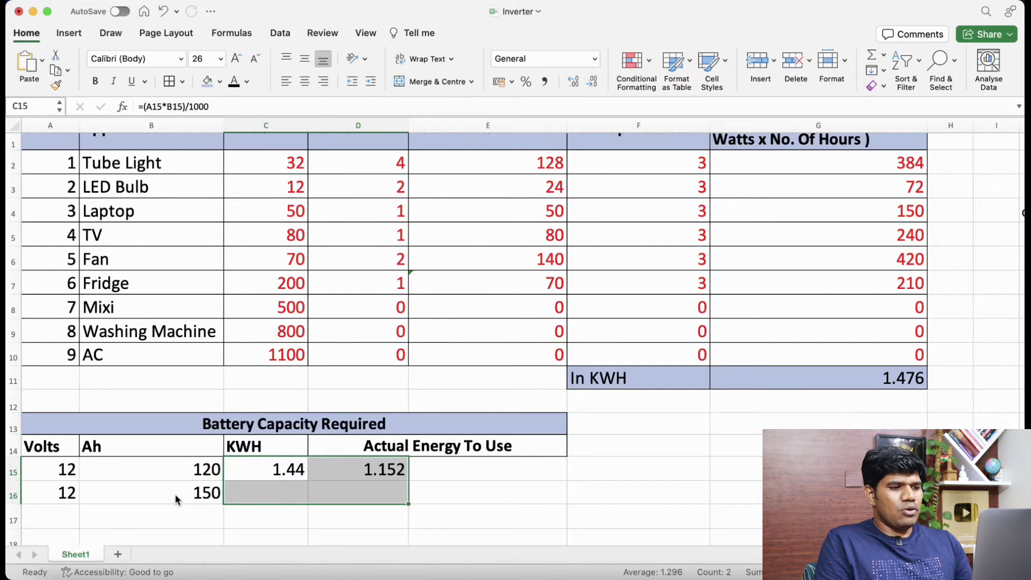
{"action": "key", "text": "super+d"}
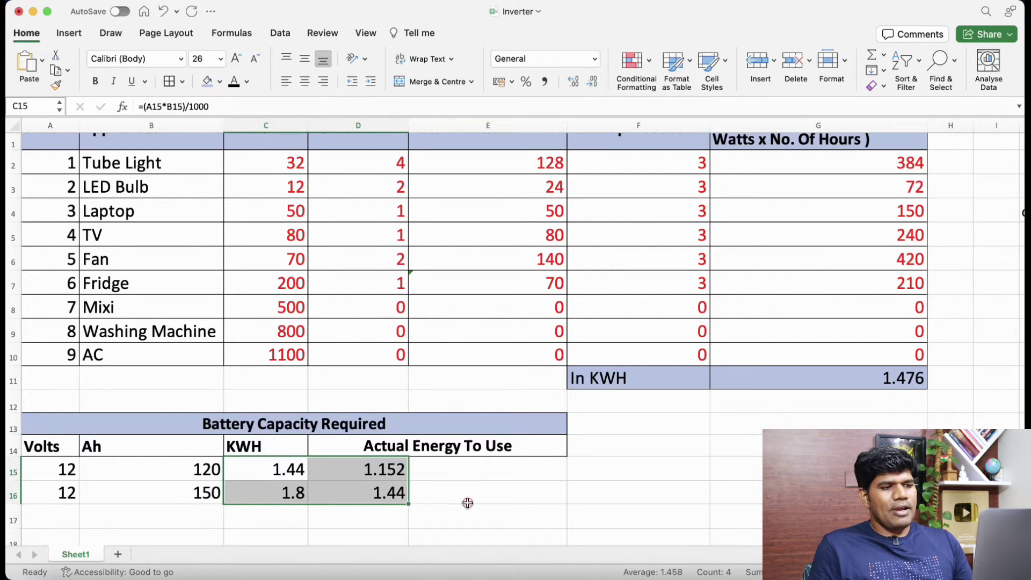
{"action": "left_click", "coordinate": [467, 502]}
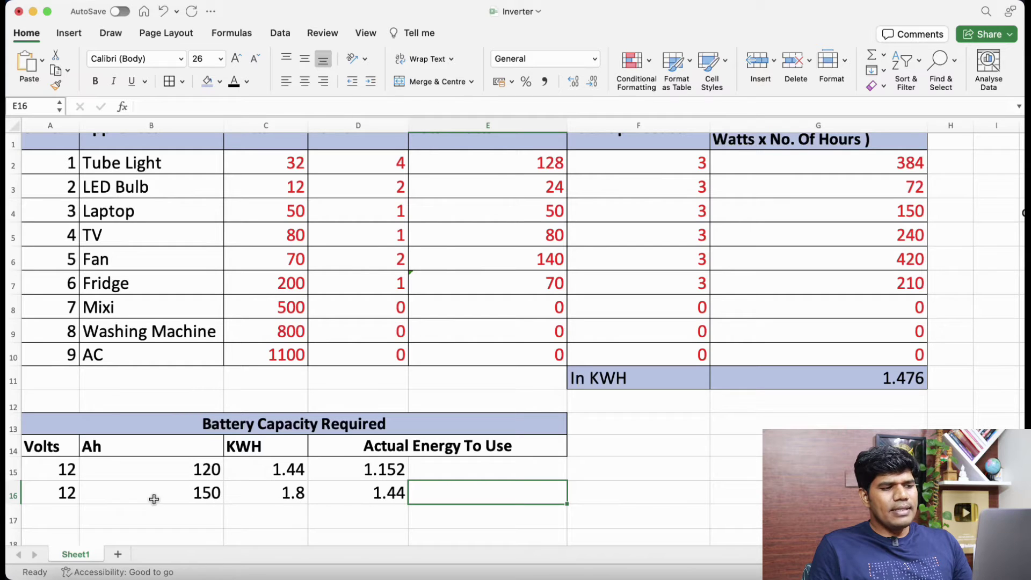
- Compare the 1.44 kWh usable energy with the 1.476 kWh daily total and appliance backup hours
{"action": "left_click", "coordinate": [174, 494]}
{"action": "left_click", "coordinate": [397, 494]}
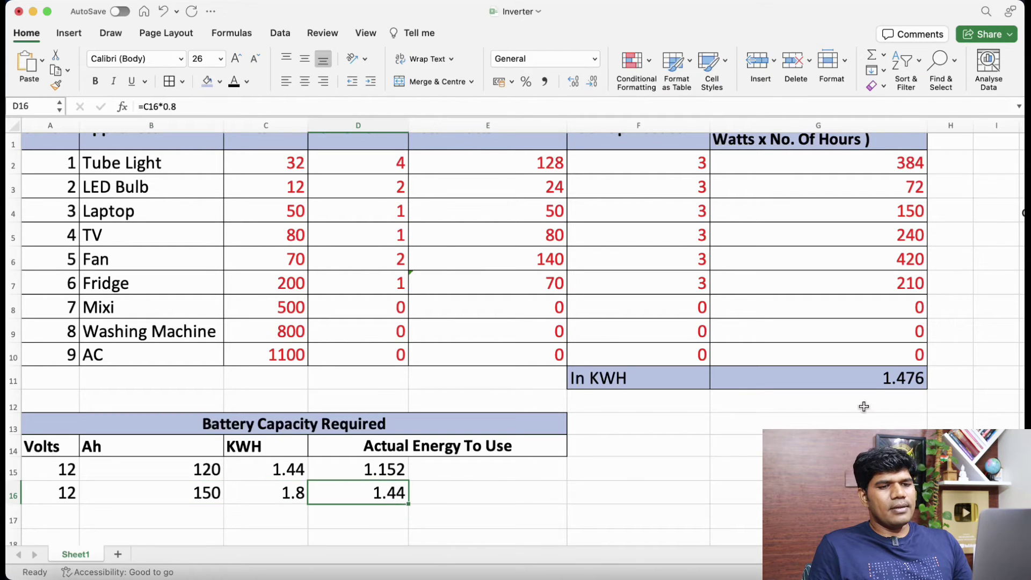
{"action": "left_click", "coordinate": [896, 376], "text": "super"}
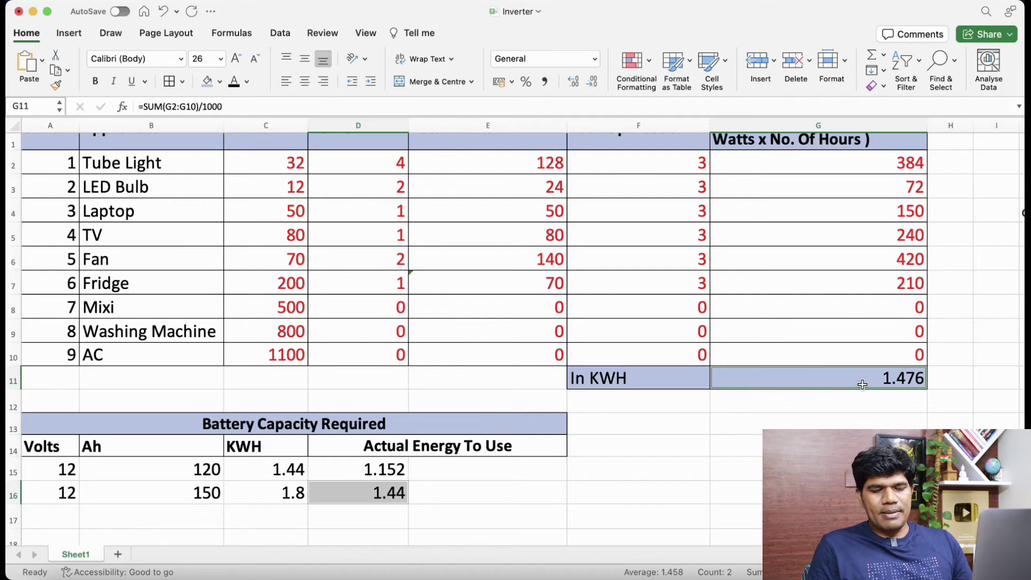
{"action": "left_click", "coordinate": [350, 510]}
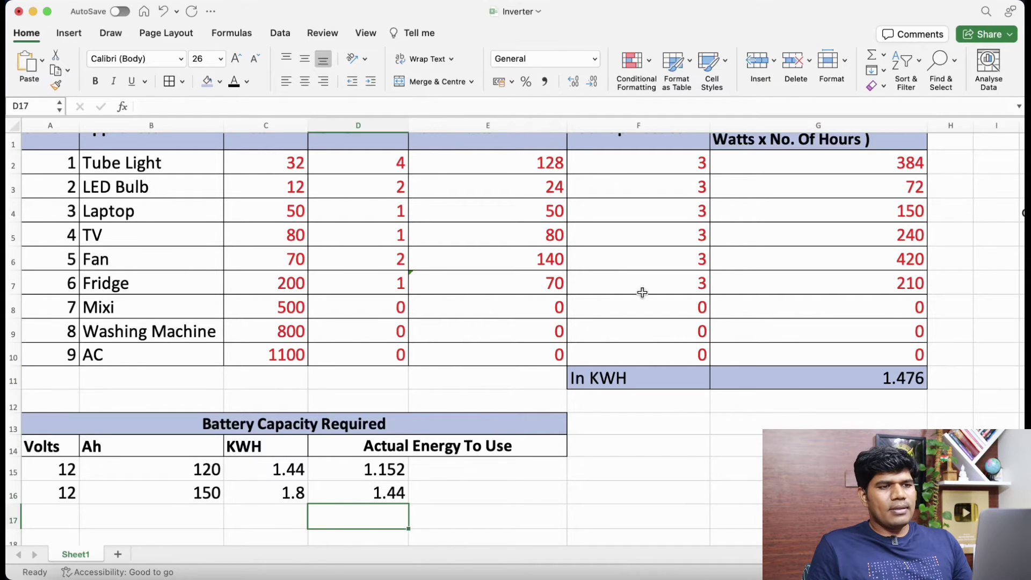
{"action": "left_click_drag", "start_coordinate": [691, 168], "coordinate": [694, 278]}
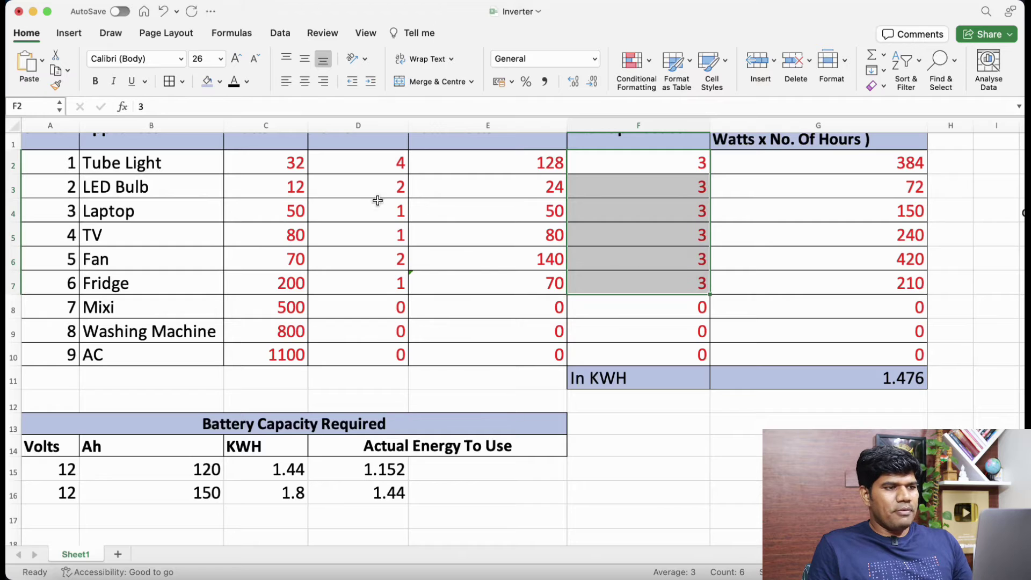
{"action": "left_click_drag", "start_coordinate": [132, 167], "coordinate": [129, 277]}
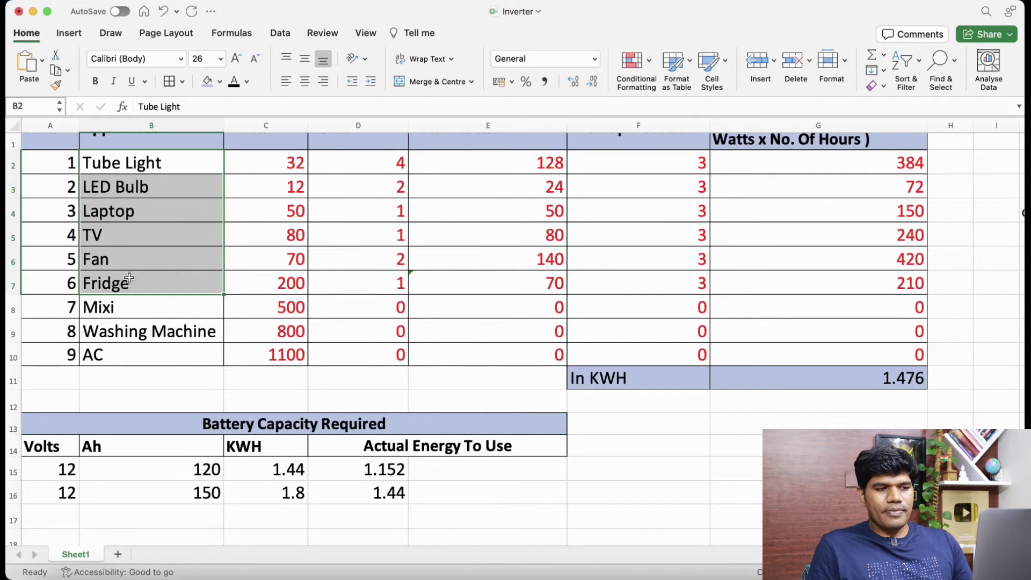
{"action": "scroll", "coordinate": [129, 277], "scroll_direction": "up", "scroll_amount": 1}
{"action": "left_click", "coordinate": [62, 517]}
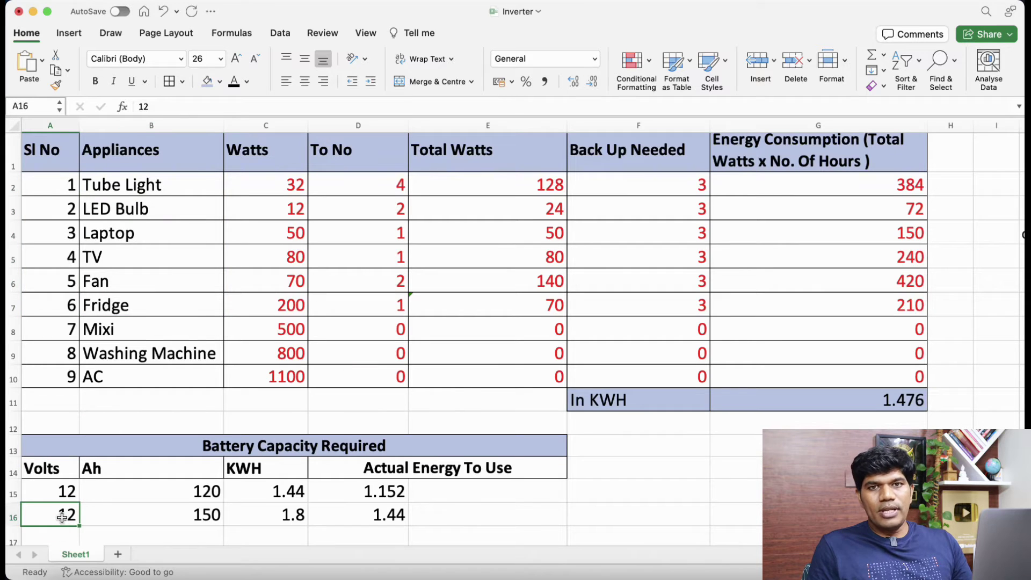
{"action": "left_click", "coordinate": [208, 515]}
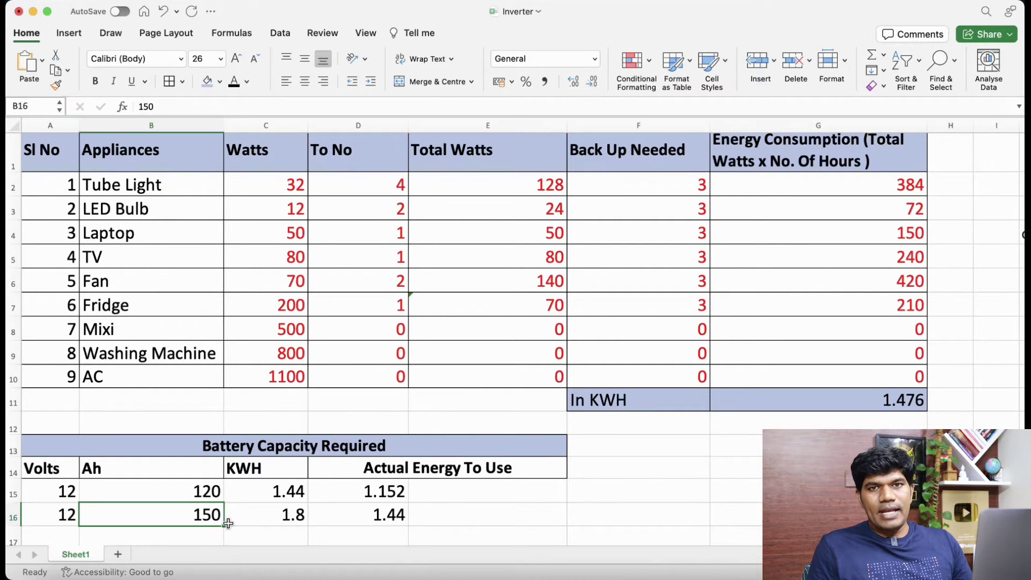
{"action": "left_click", "coordinate": [399, 516]}
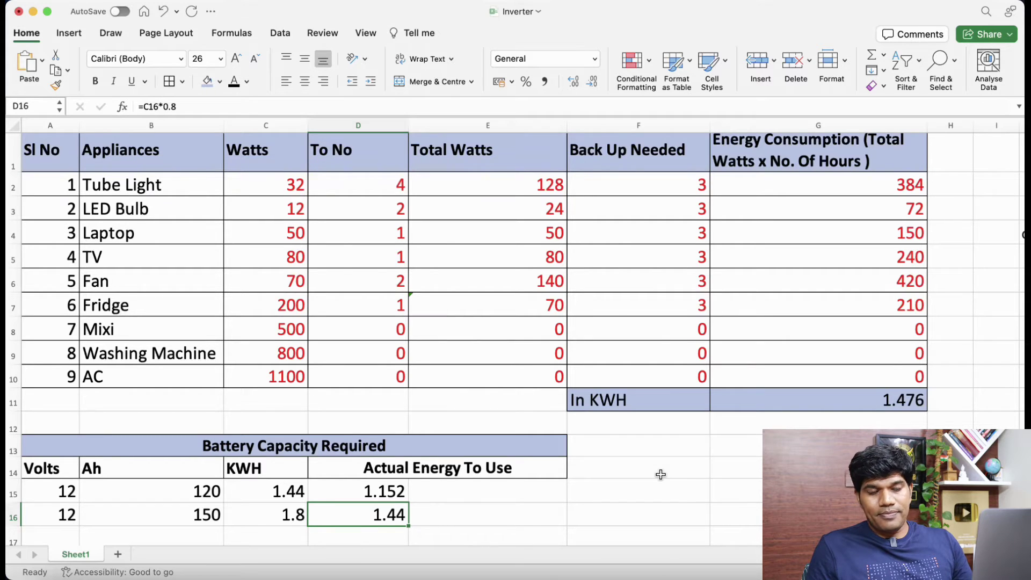
{"action": "left_click", "coordinate": [386, 380]}
- Set the AC quantity to 1 and its backup to 3 hours, checking the 4.776 kWh total
{"action": "type", "text": "1"}
{"action": "key", "text": "Return"}
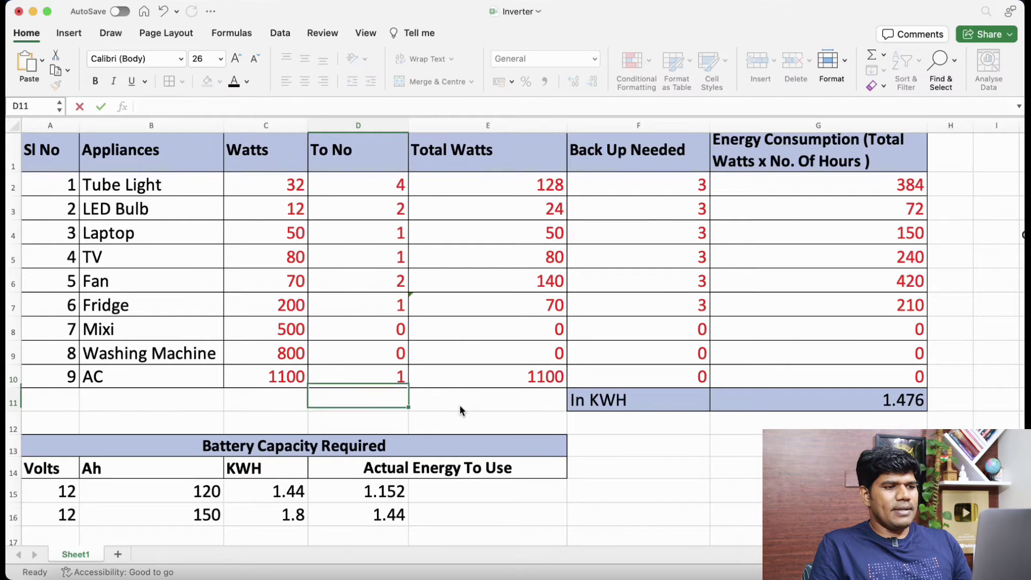
{"action": "key", "text": "Up"}
{"action": "key", "text": "Right"}
{"action": "key", "text": "Right"}
{"action": "key", "text": "Right"}
{"action": "key", "text": "Left"}
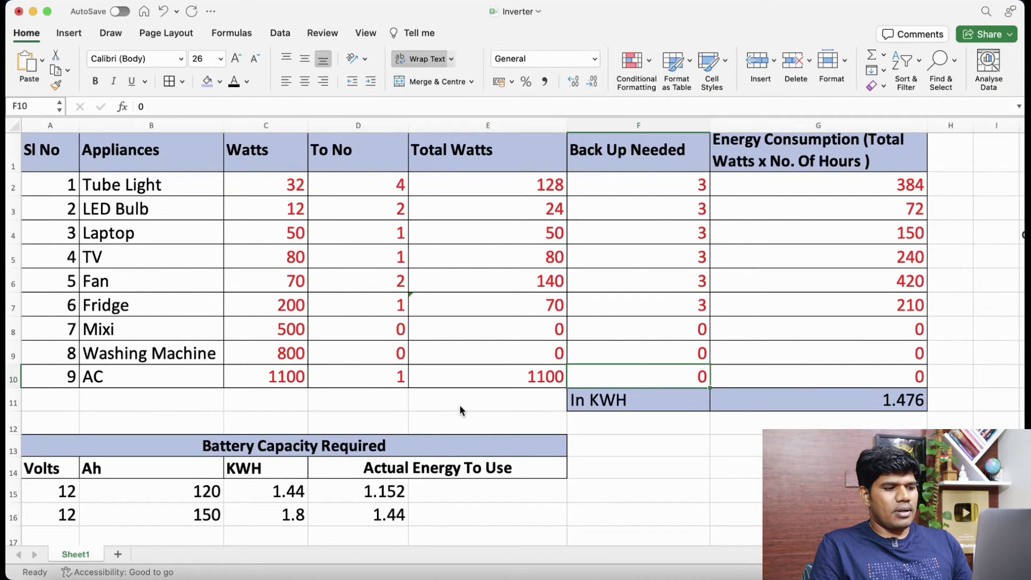
{"action": "type", "text": "3"}
{"action": "key", "text": "Right"}
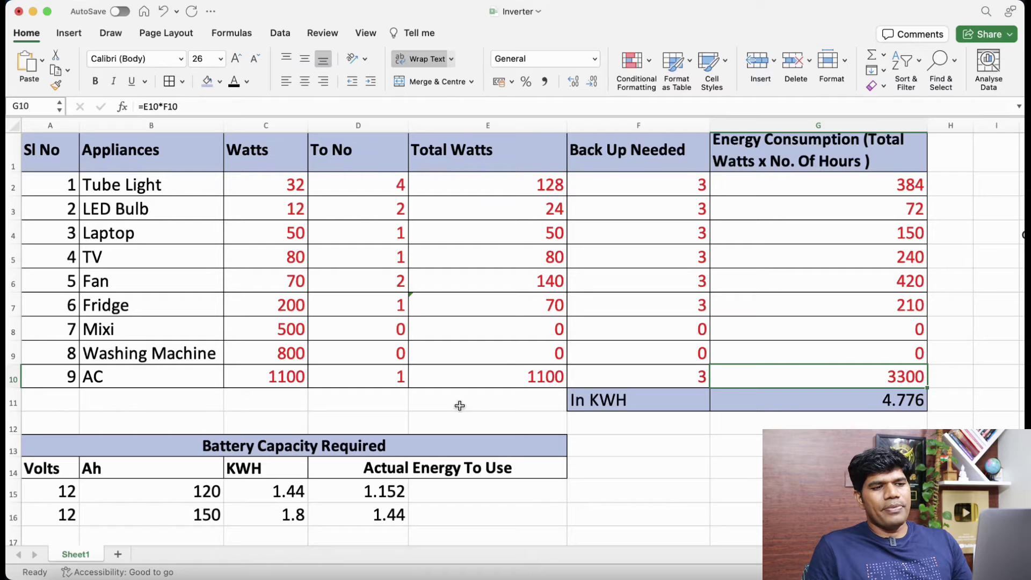
{"action": "left_click", "coordinate": [860, 403]}
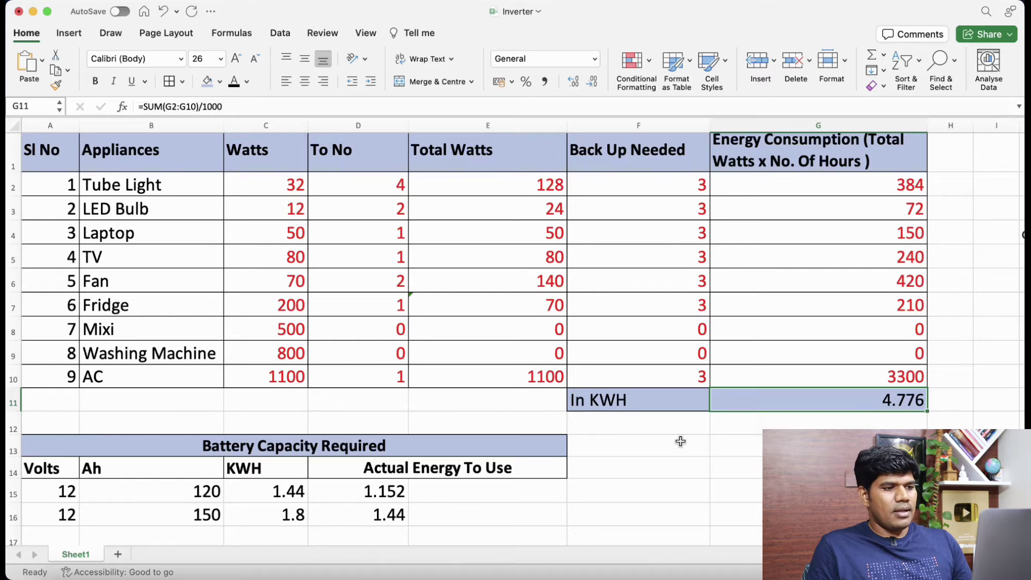
- Add a 12 V, 200 Ah battery row and fill its kWh and usable-energy formulas down
{"action": "scroll", "coordinate": [680, 441], "scroll_direction": "down", "scroll_amount": 3}
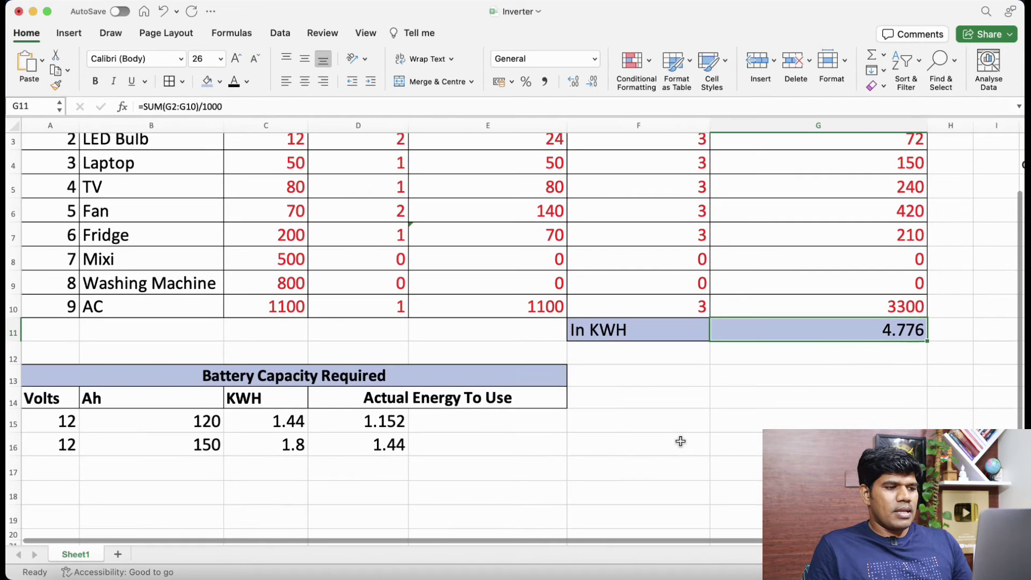
{"action": "left_click", "coordinate": [64, 466]}
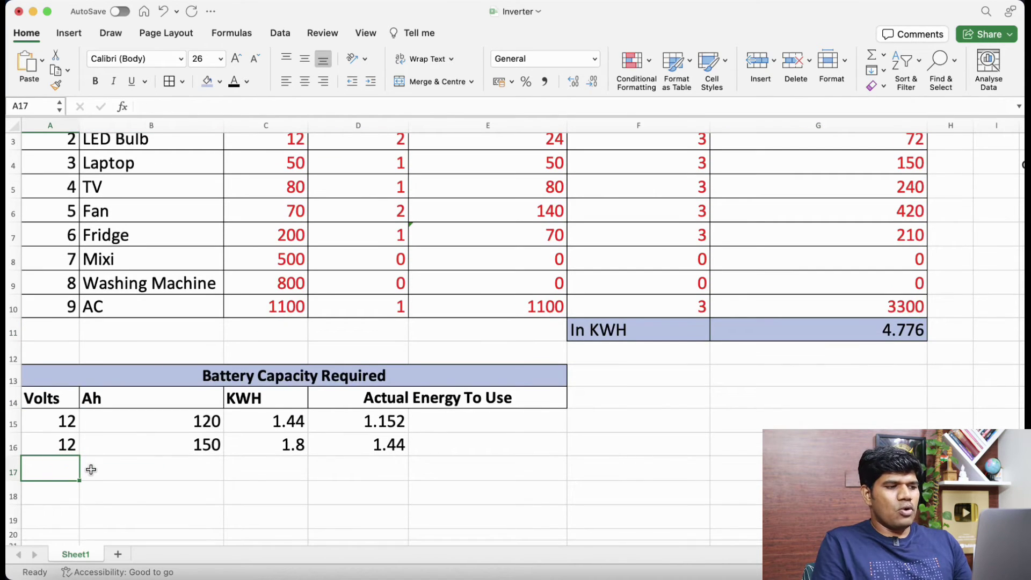
{"action": "type", "text": "12"}
{"action": "left_click", "coordinate": [92, 470]}
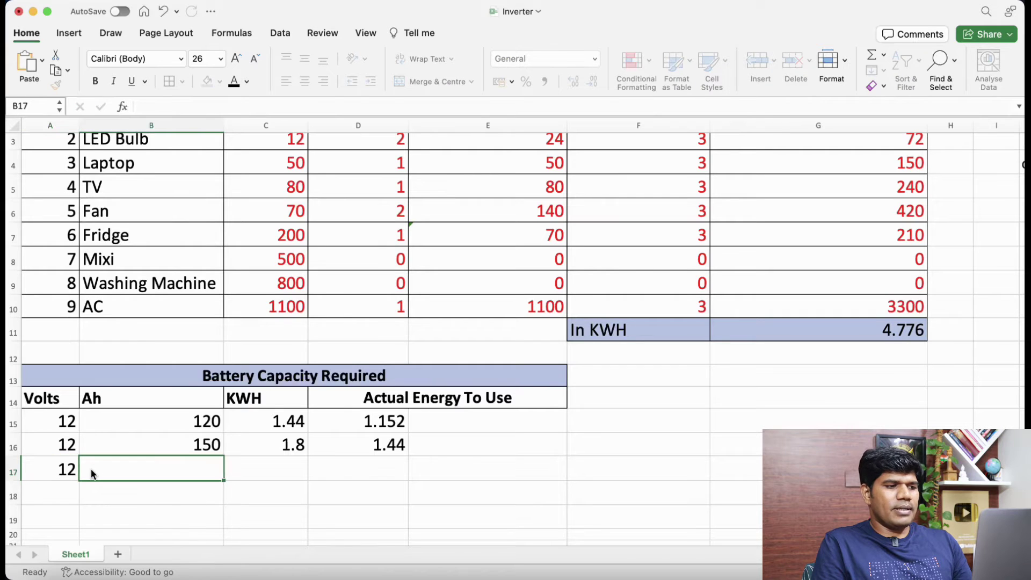
{"action": "type", "text": "200"}
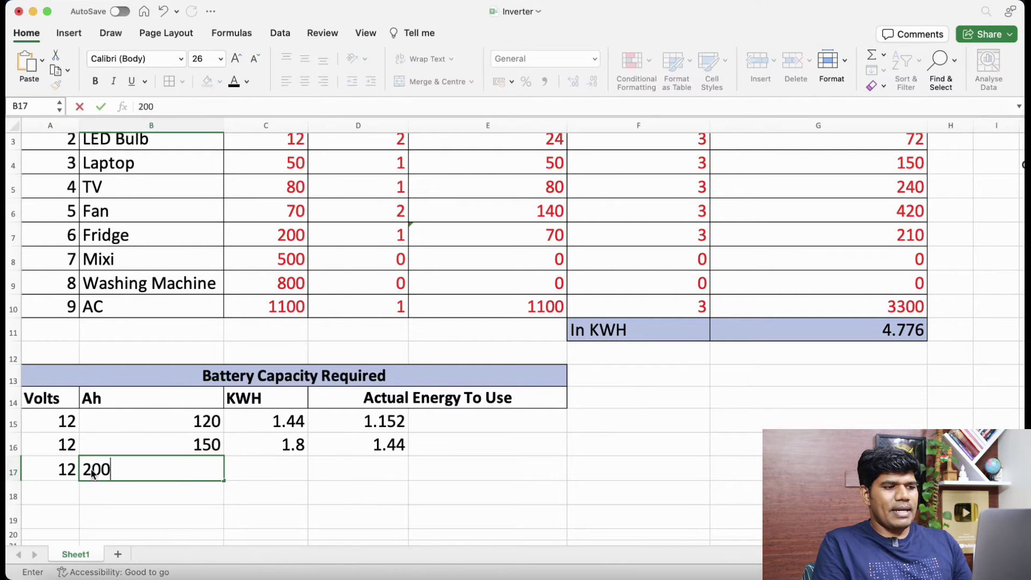
{"action": "key", "text": "Tab"}
{"action": "key", "text": "Up"}
{"action": "key", "text": "shift+Right"}
{"action": "key", "text": "shift+Down"}
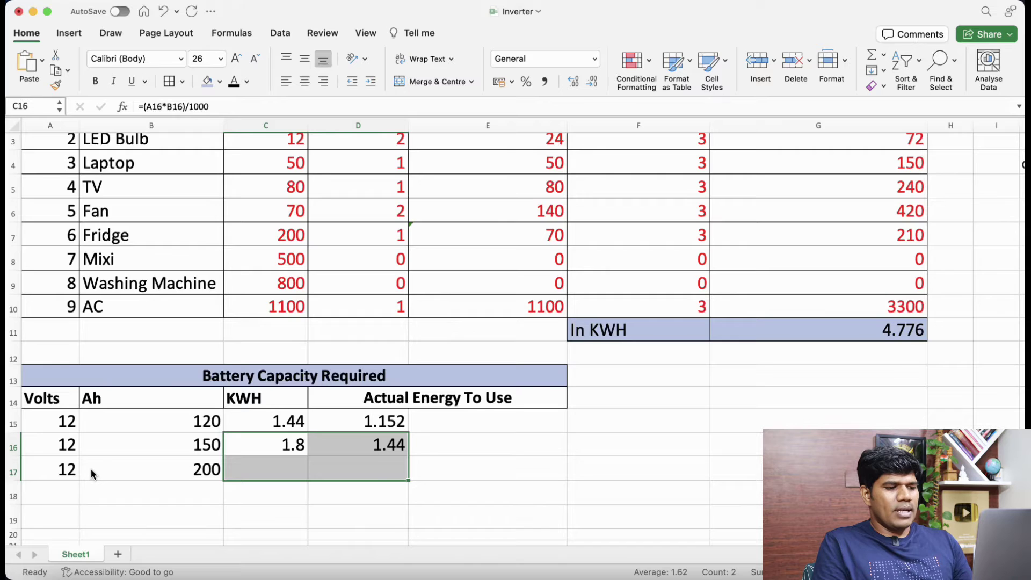
{"action": "key", "text": "ctrl+d"}
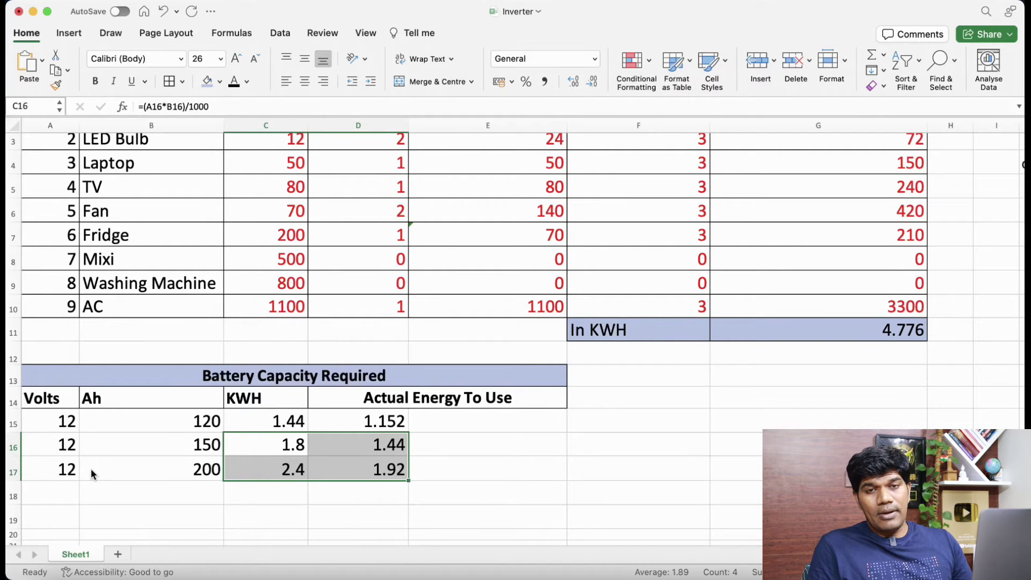
- Add a 24 V, 300 Ah battery row and fill its kWh and usable-energy formulas down
{"action": "left_click", "coordinate": [68, 493]}
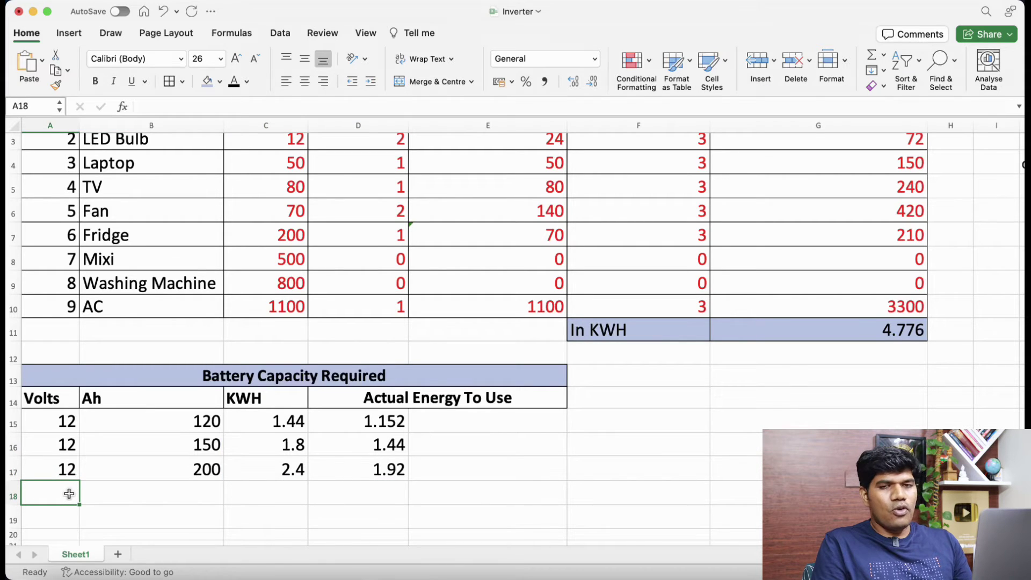
{"action": "type", "text": "24"}
{"action": "key", "text": "Tab"}
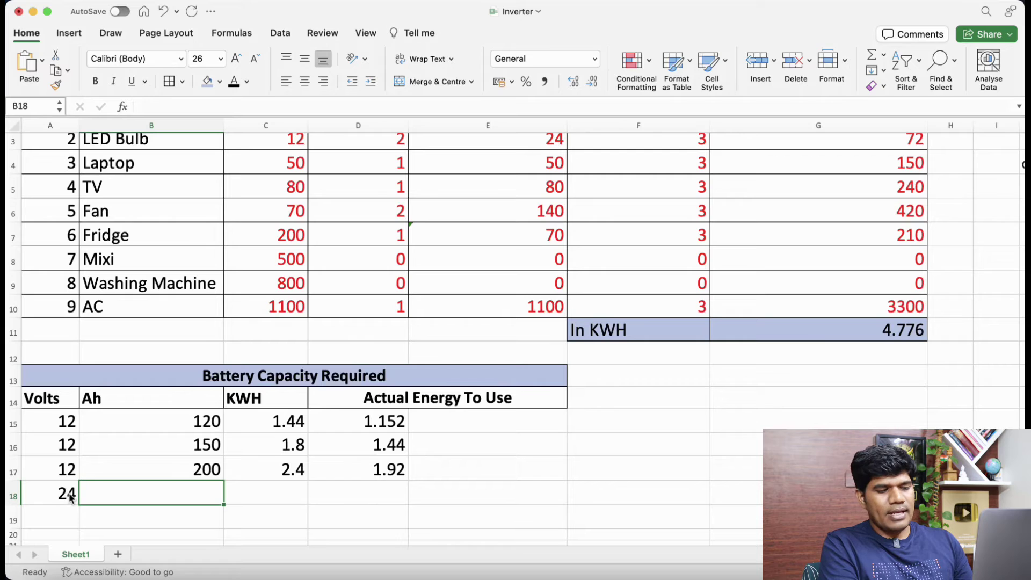
{"action": "type", "text": "300"}
{"action": "key", "text": "Tab"}
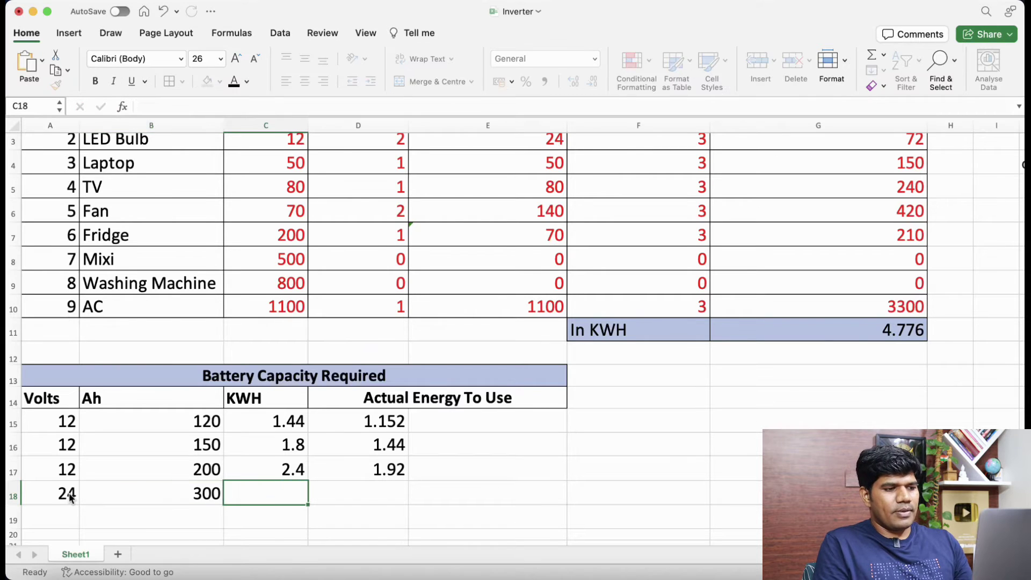
{"action": "key", "text": "Up"}
{"action": "key", "text": "shift+Right"}
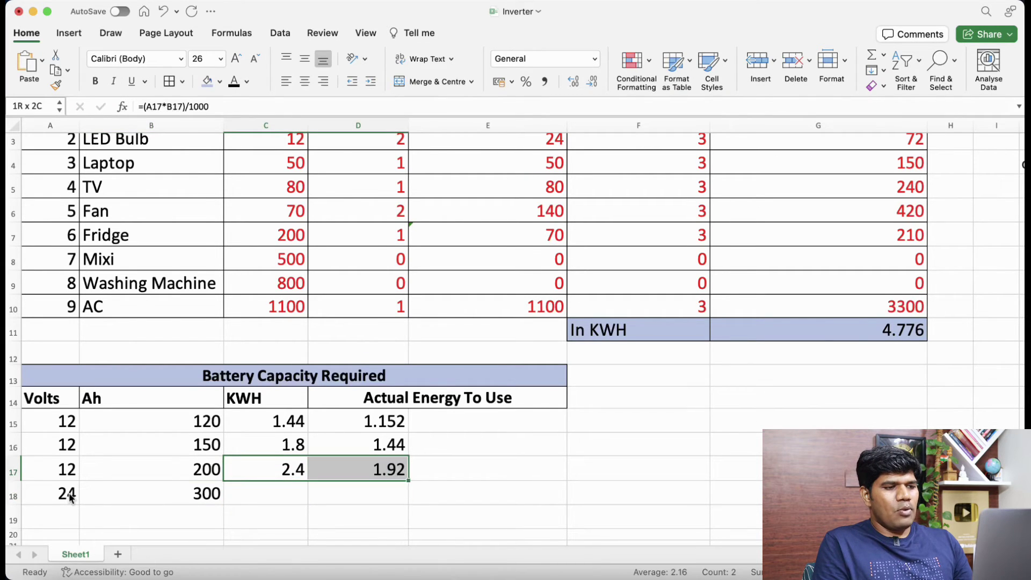
{"action": "key", "text": "shift+Down"}
{"action": "key", "text": "ctrl+d"}
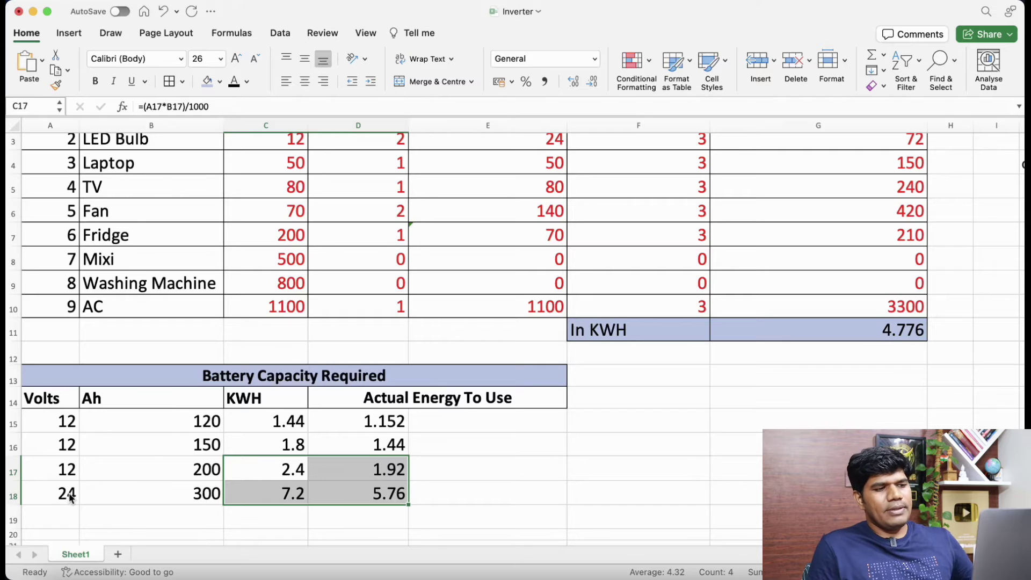
- Check the new row's usable-energy formula against the daily kWh total
{"action": "left_click", "coordinate": [367, 499]}
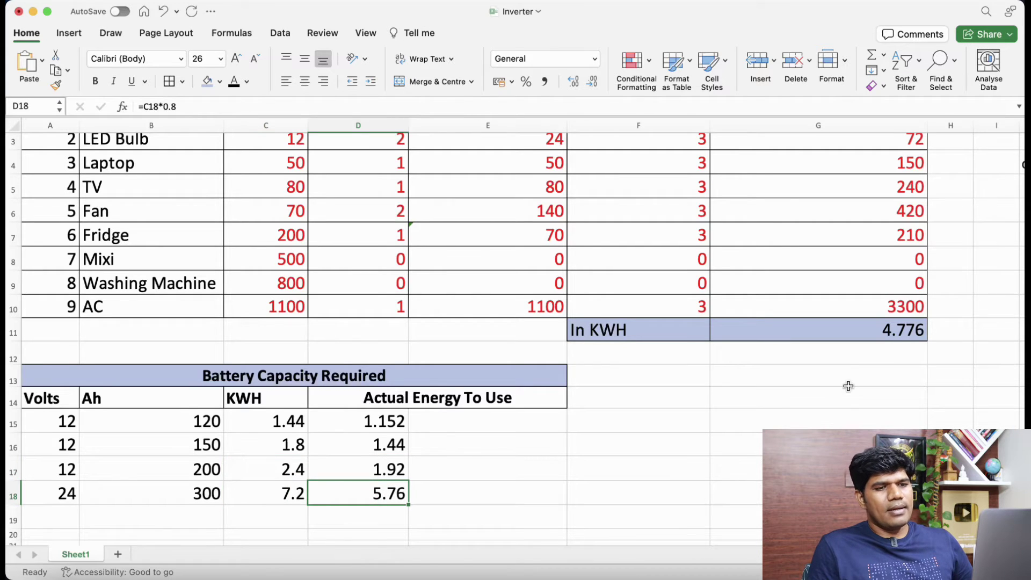
{"action": "left_click", "coordinate": [886, 336]}
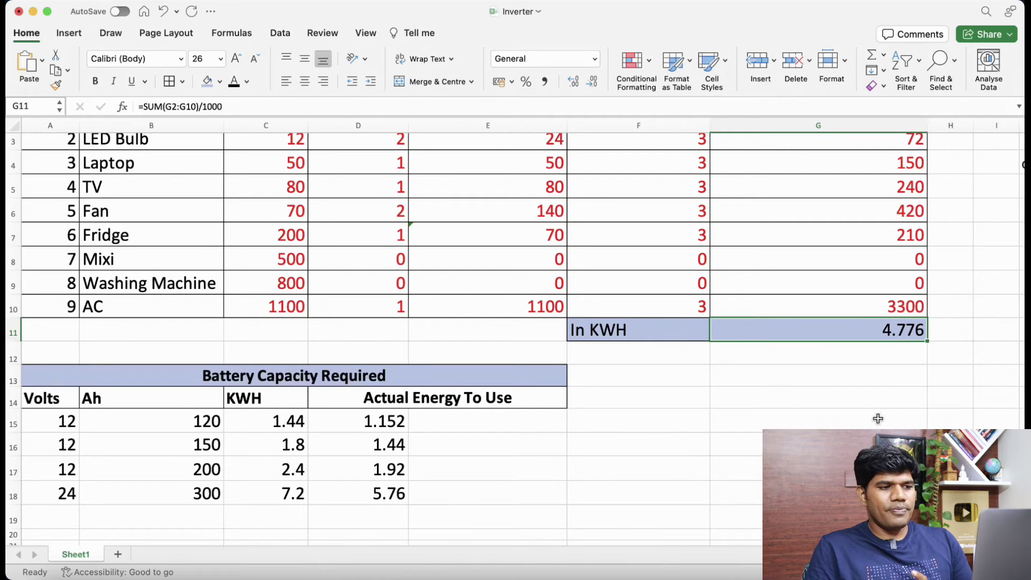
{"action": "scroll", "coordinate": [878, 419], "scroll_direction": "up", "scroll_amount": 2}
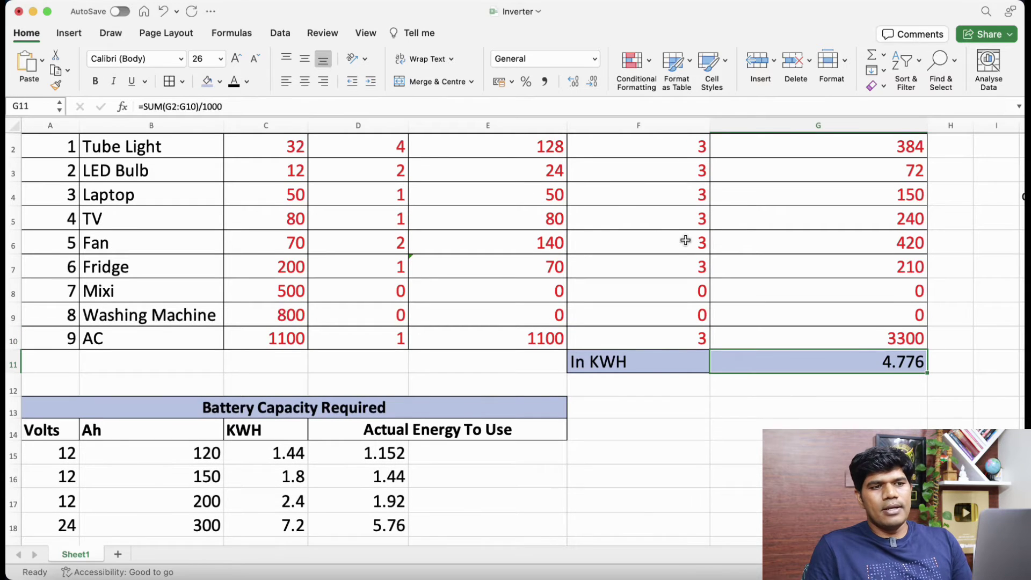
{"action": "scroll", "coordinate": [685, 240], "scroll_direction": "up", "scroll_amount": 1}
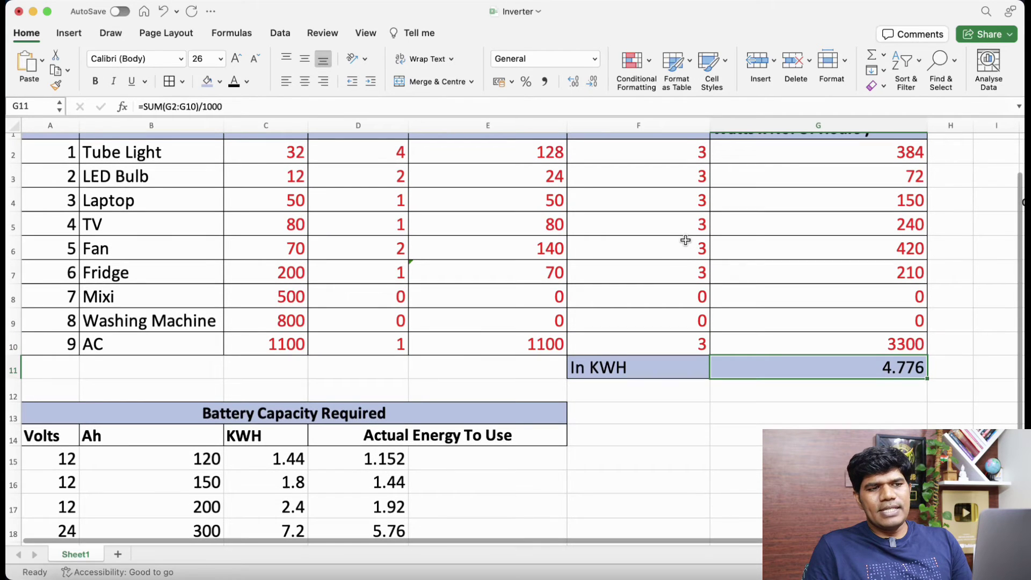
{"action": "left_click", "coordinate": [693, 155]}
- Set 4 hours of use for Tube Light and fill it down through the Fridge row
{"action": "type", "text": "4"}
{"action": "key", "text": "Return"}
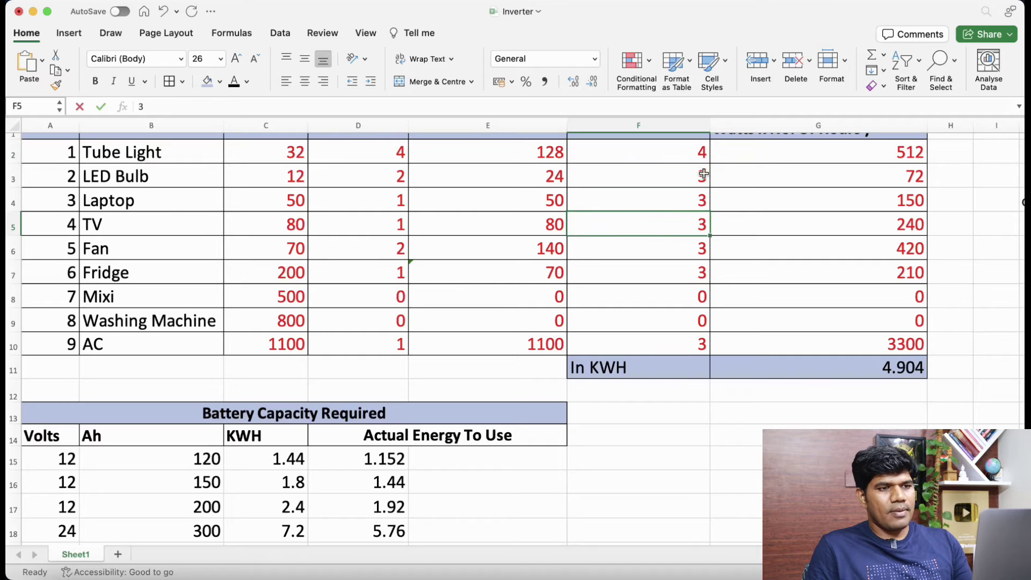
{"action": "left_click_drag", "start_coordinate": [703, 152], "coordinate": [703, 262]}
{"action": "key", "text": "ctrl+d"}
{"action": "left_click", "coordinate": [737, 299]}
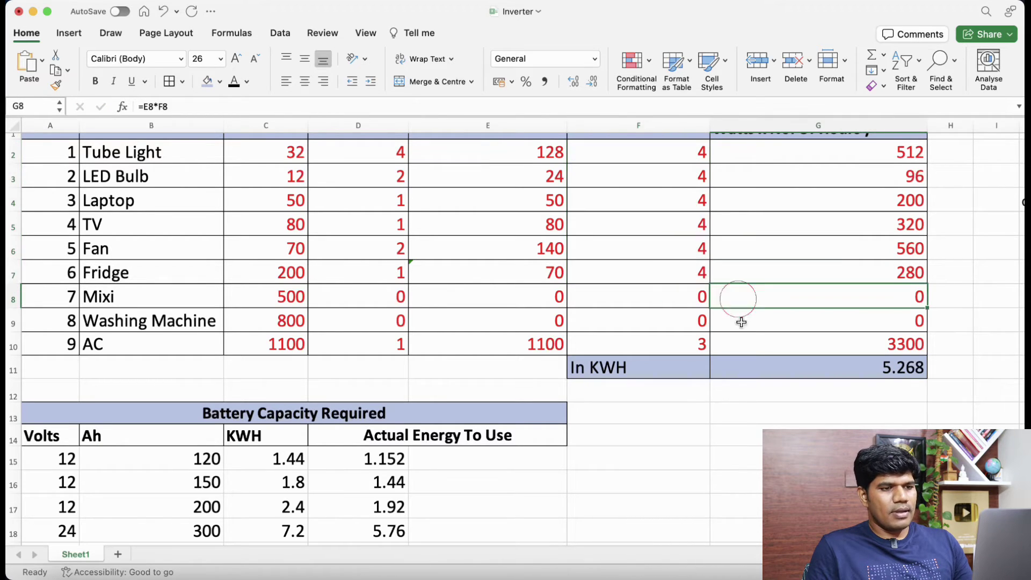
- Zero out the AC's hours and quantity, dropping the daily total to 1.968 kWh
{"action": "left_click", "coordinate": [702, 344]}
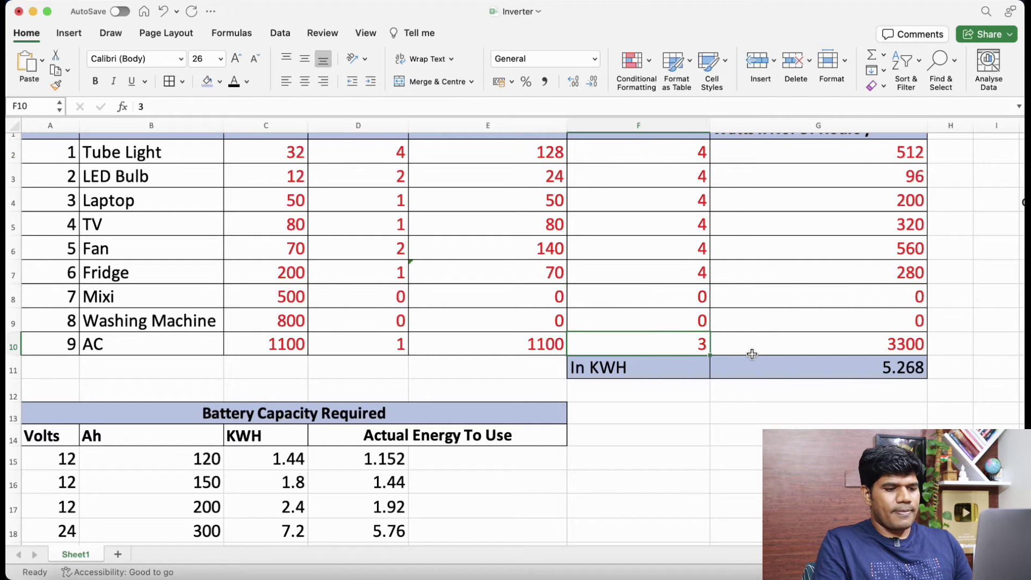
{"action": "type", "text": "0"}
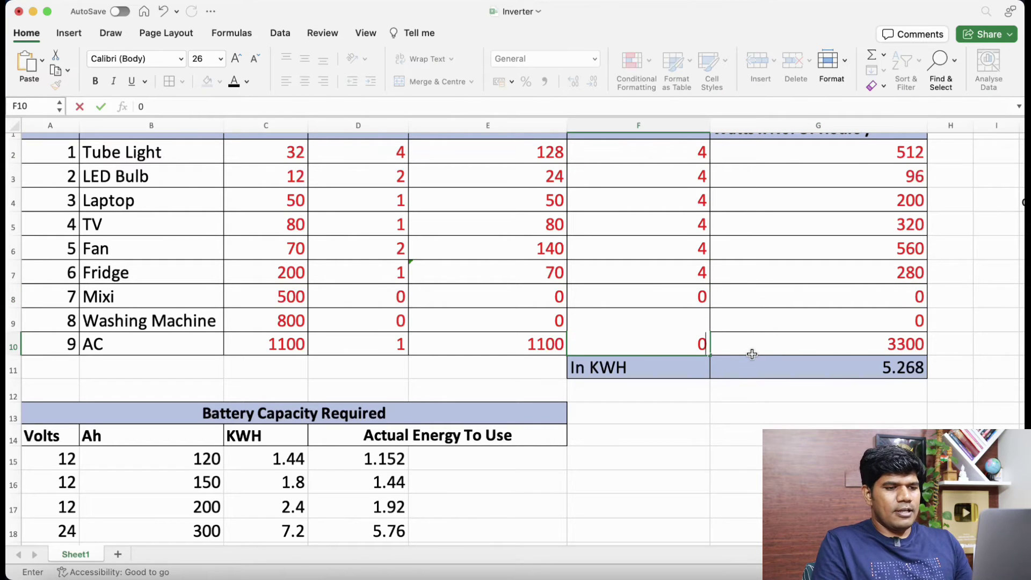
{"action": "key", "text": "Return"}
{"action": "left_click", "coordinate": [407, 350]}
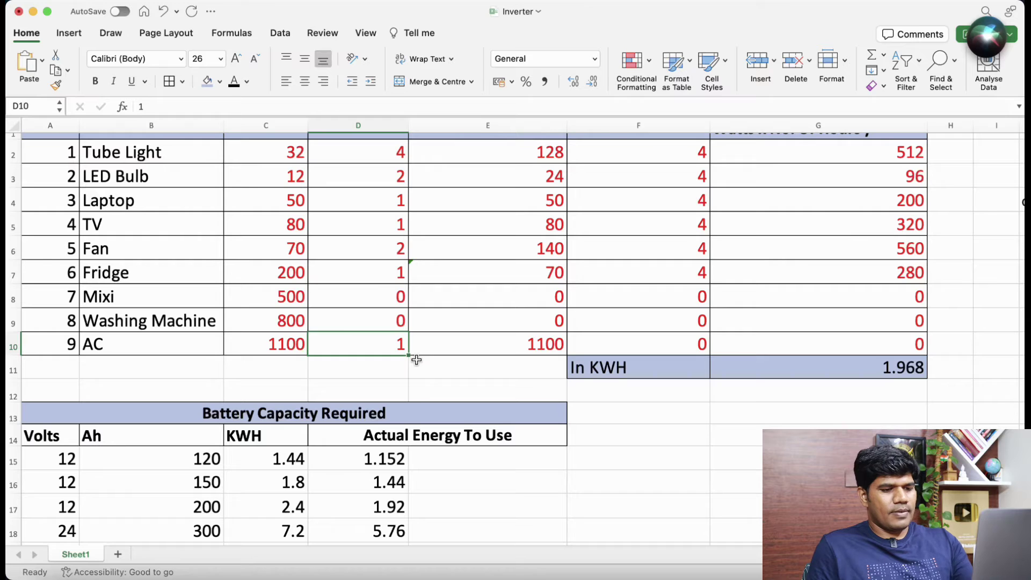
{"action": "type", "text": "0"}
{"action": "left_click", "coordinate": [533, 385]}
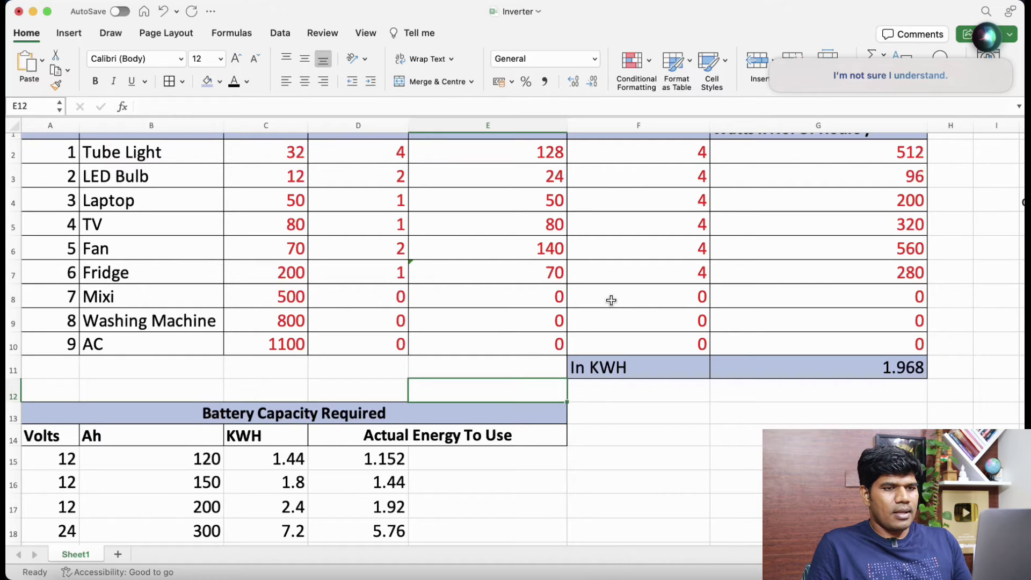
{"action": "scroll", "coordinate": [640, 318], "scroll_direction": "up", "scroll_amount": 1}
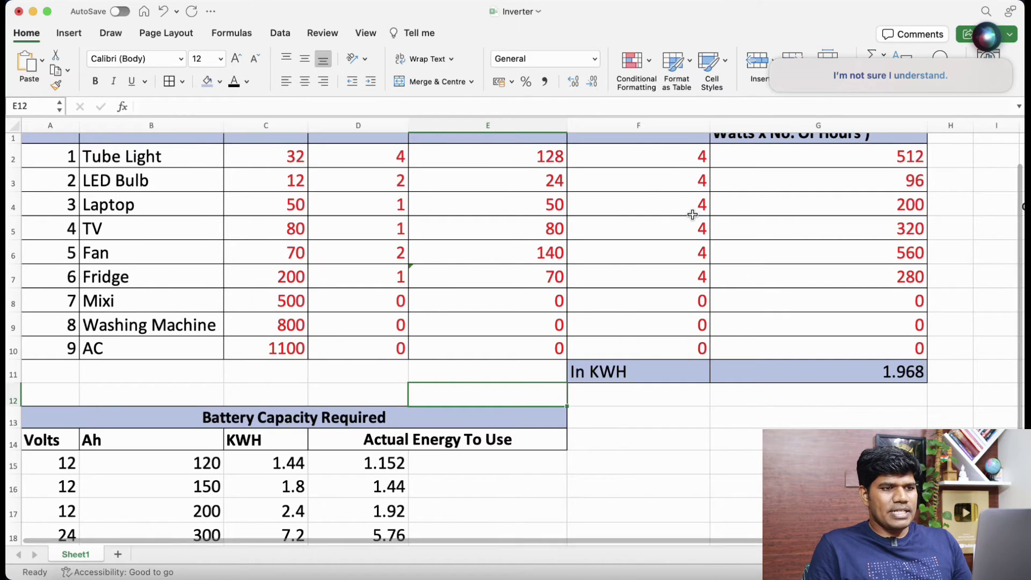
- Review the 12 V, 200 Ah battery row's capacity and usable-energy formula
{"action": "scroll", "coordinate": [690, 253], "scroll_direction": "down", "scroll_amount": 1}
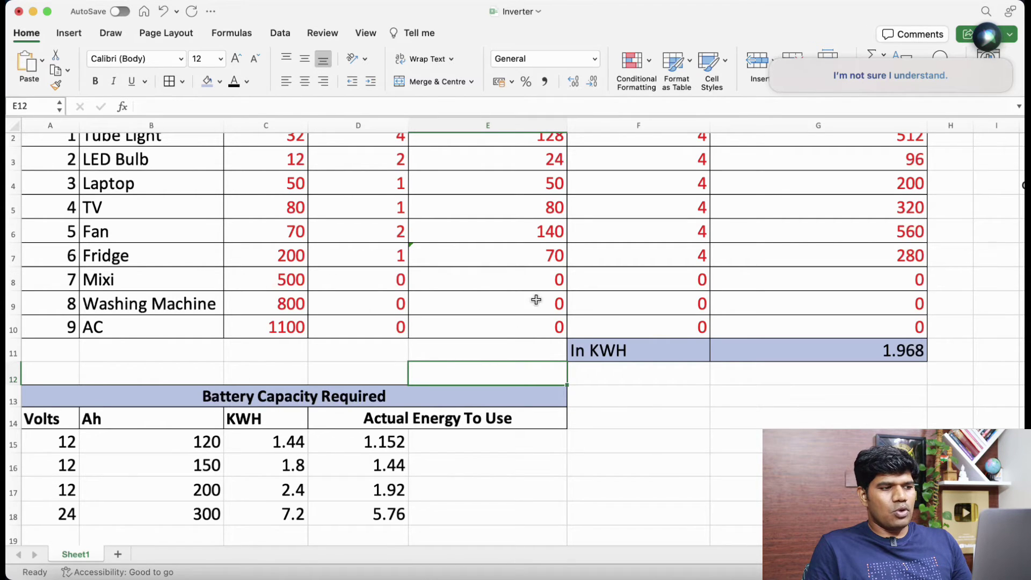
{"action": "left_click", "coordinate": [67, 489]}
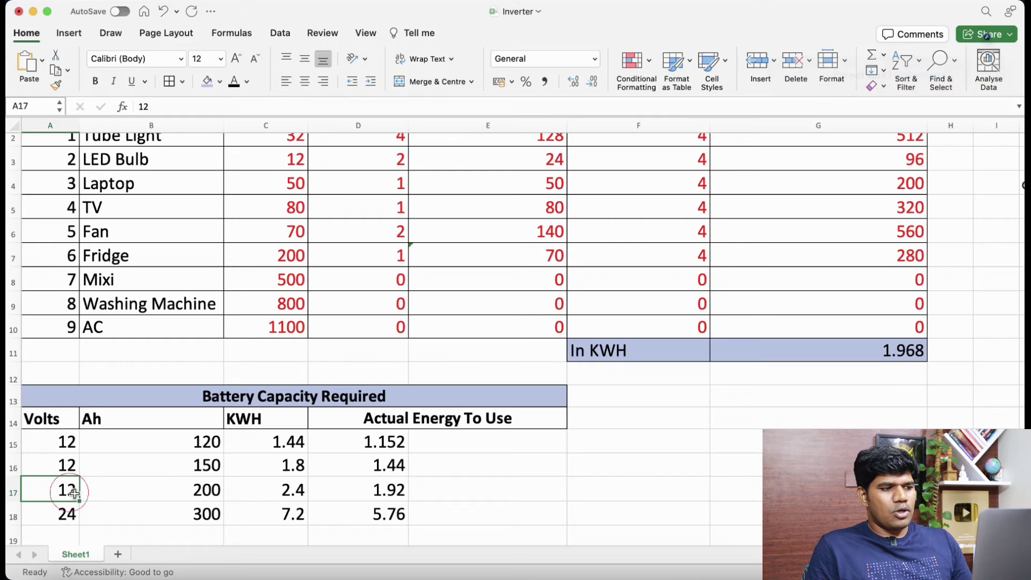
{"action": "left_click", "coordinate": [182, 488]}
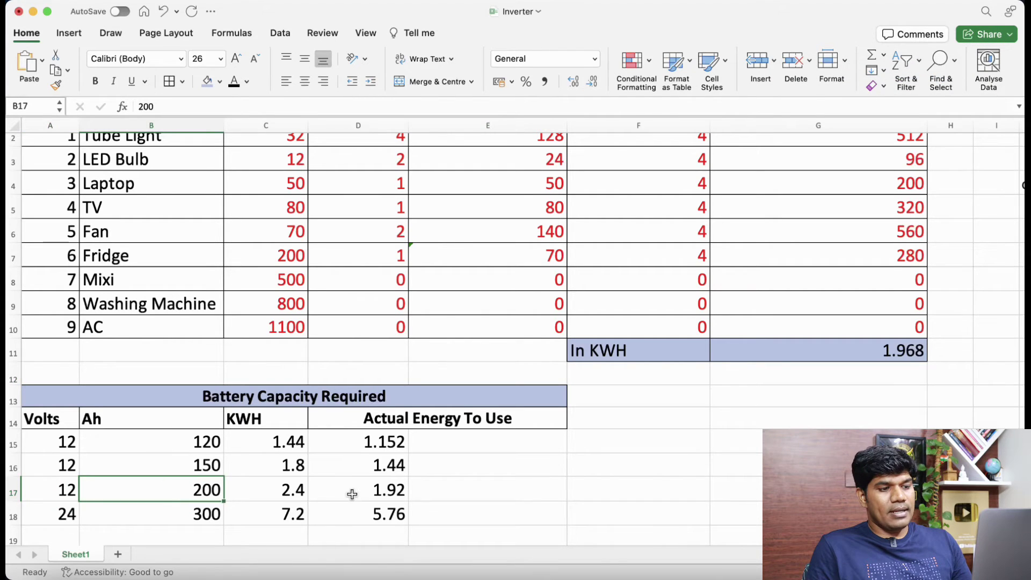
{"action": "left_click", "coordinate": [369, 491]}
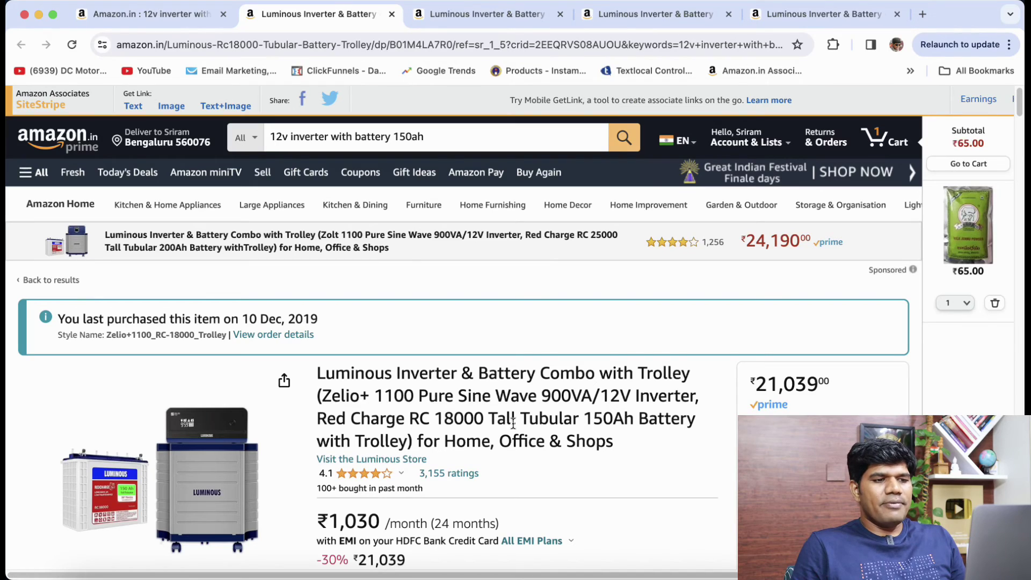
- Inspect the combo's 150Ah battery and Pure Sine Wave details, then open its EMI plans
{"action": "left_click_drag", "start_coordinate": [583, 419], "coordinate": [626, 419]}
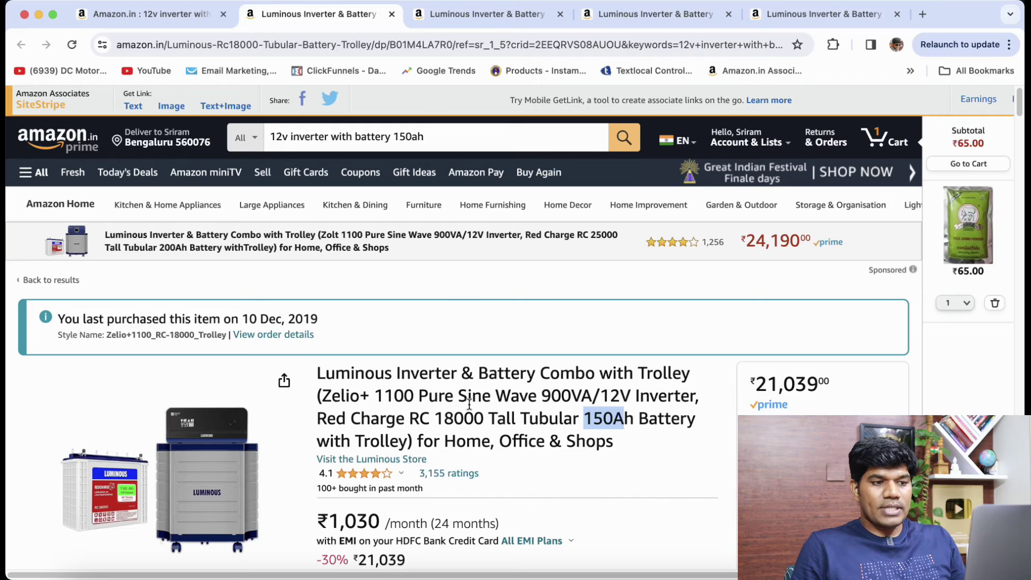
{"action": "left_click_drag", "start_coordinate": [419, 397], "coordinate": [486, 397]}
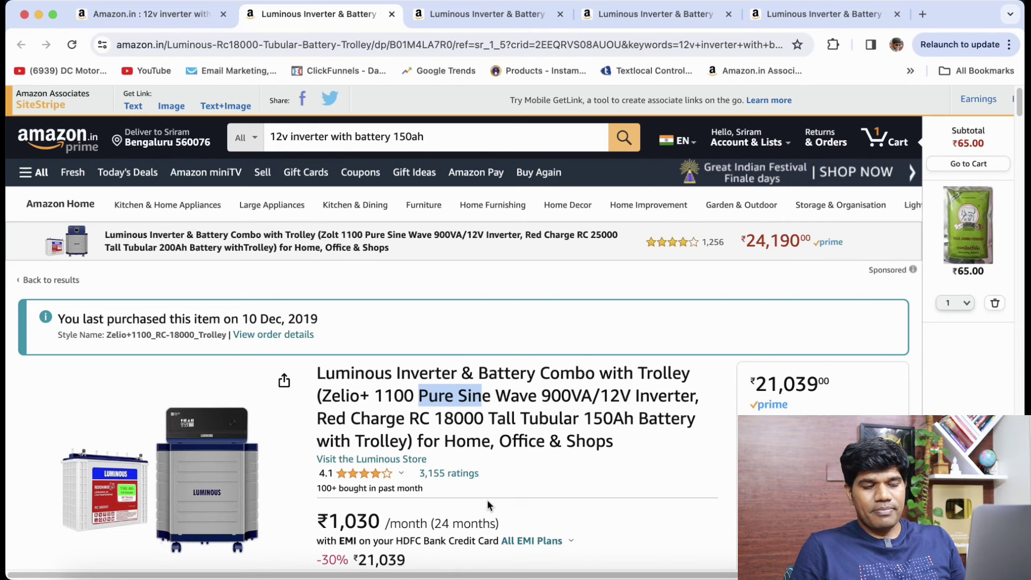
{"action": "scroll", "coordinate": [503, 487], "scroll_direction": "down", "scroll_amount": 2}
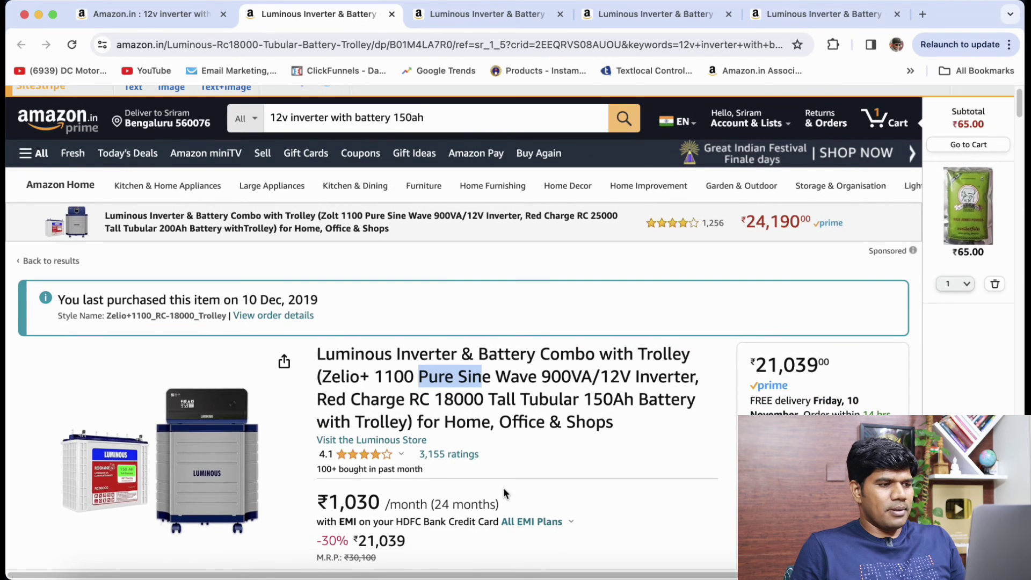
{"action": "scroll", "coordinate": [521, 437], "scroll_direction": "down", "scroll_amount": 1}
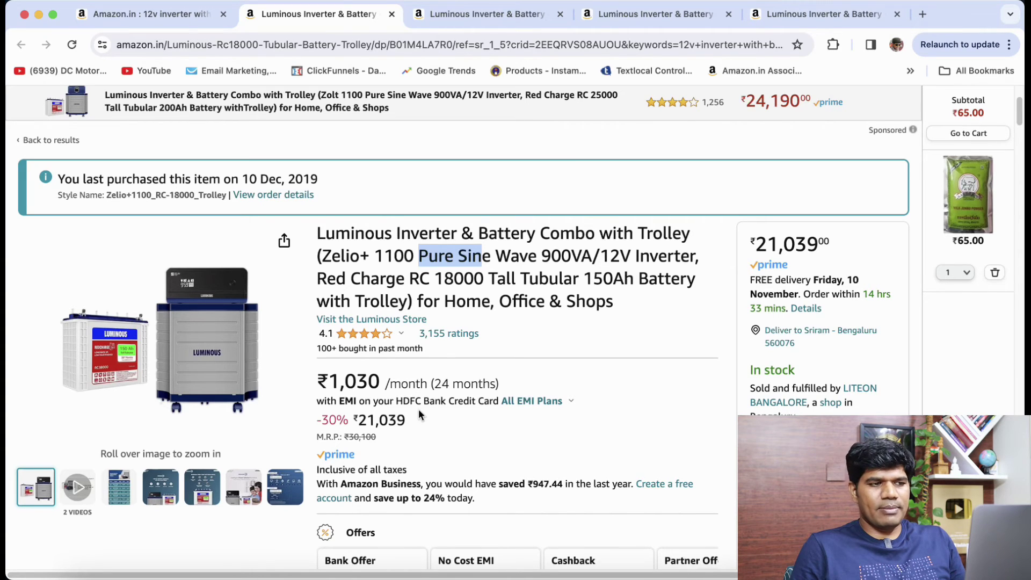
{"action": "left_click", "coordinate": [532, 401]}
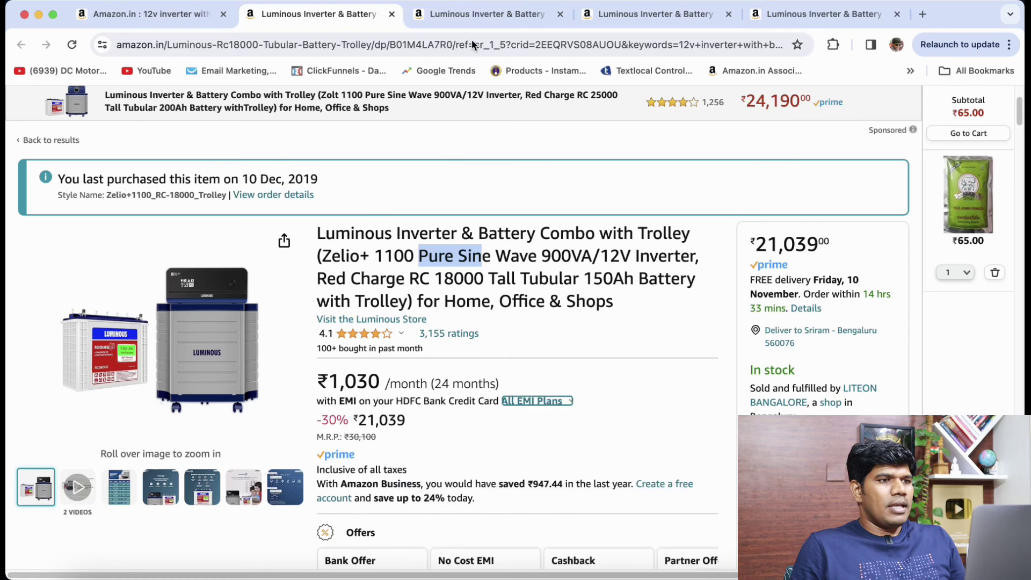
{"action": "left_click", "coordinate": [477, 15]}
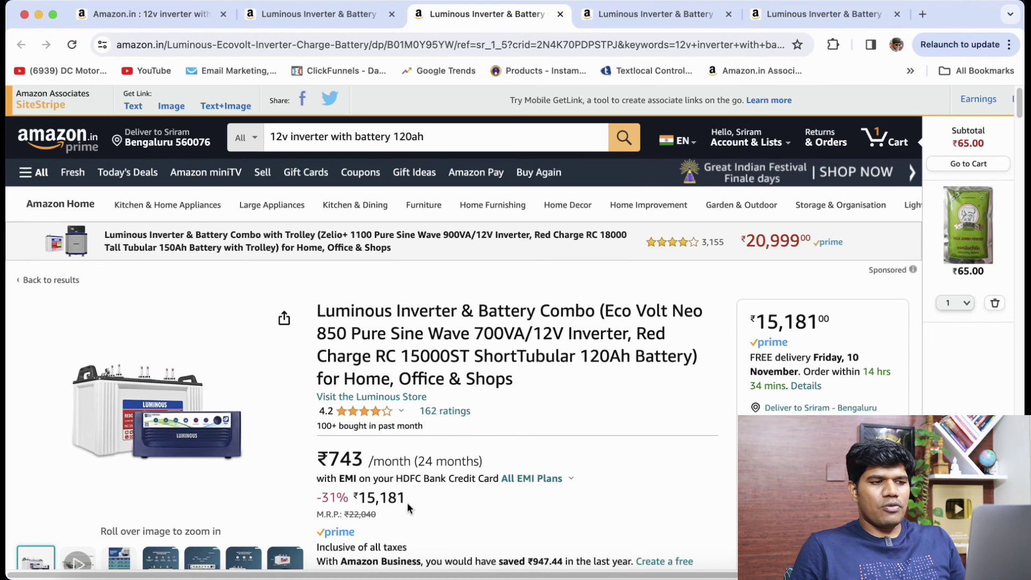
- Highlight the Eco Volt Neo 850's ₹15,181 price and the Zolt 1100 120Ah's ₹16,958 price and 900VA rating
{"action": "left_click_drag", "start_coordinate": [407, 505], "coordinate": [362, 498]}
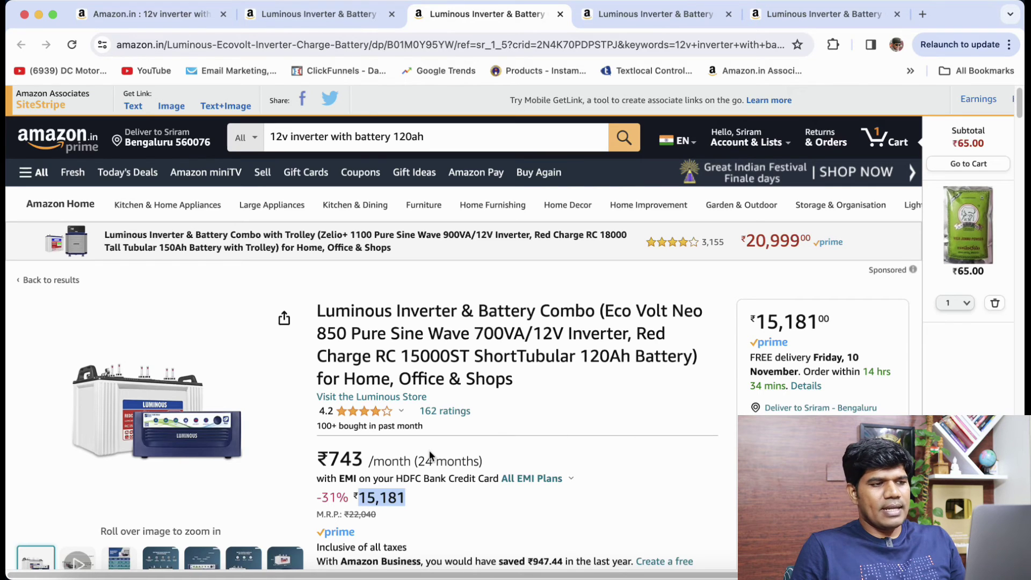
{"action": "left_click", "coordinate": [655, 15]}
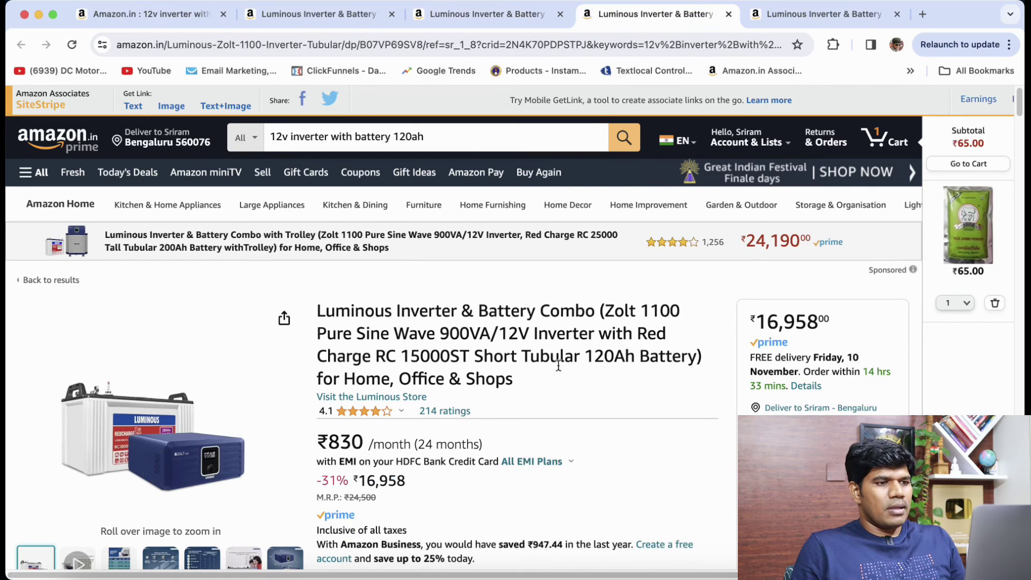
{"action": "left_click_drag", "start_coordinate": [584, 357], "coordinate": [635, 357]}
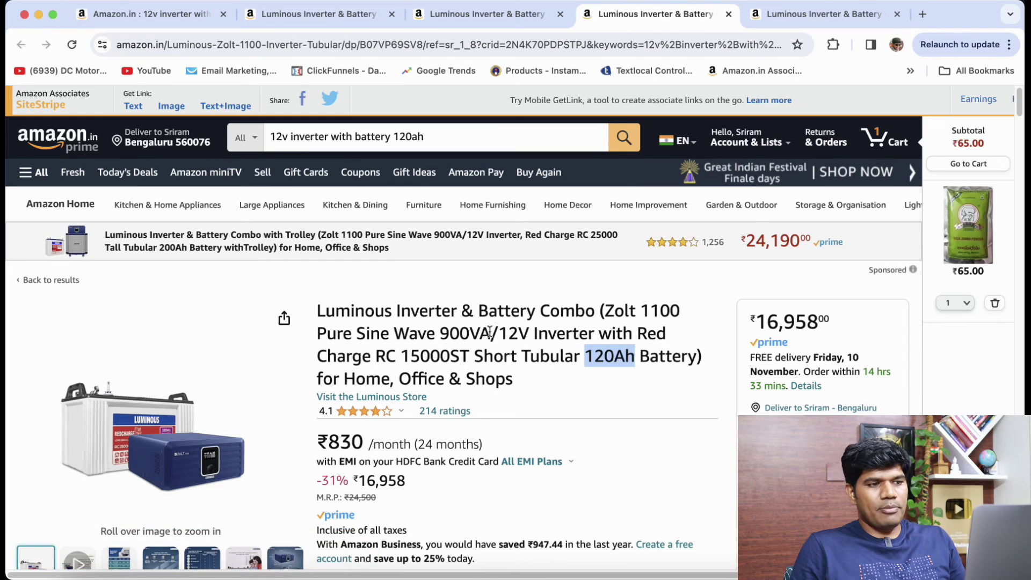
{"action": "left_click_drag", "start_coordinate": [394, 335], "coordinate": [417, 331]}
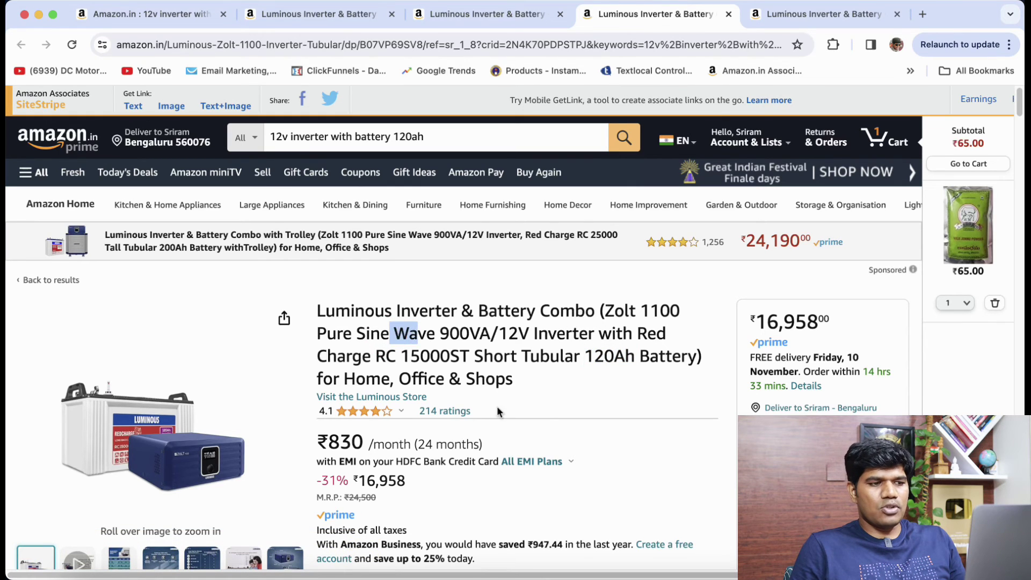
{"action": "left_click", "coordinate": [408, 484]}
{"action": "left_click_drag", "start_coordinate": [408, 484], "coordinate": [366, 478]}
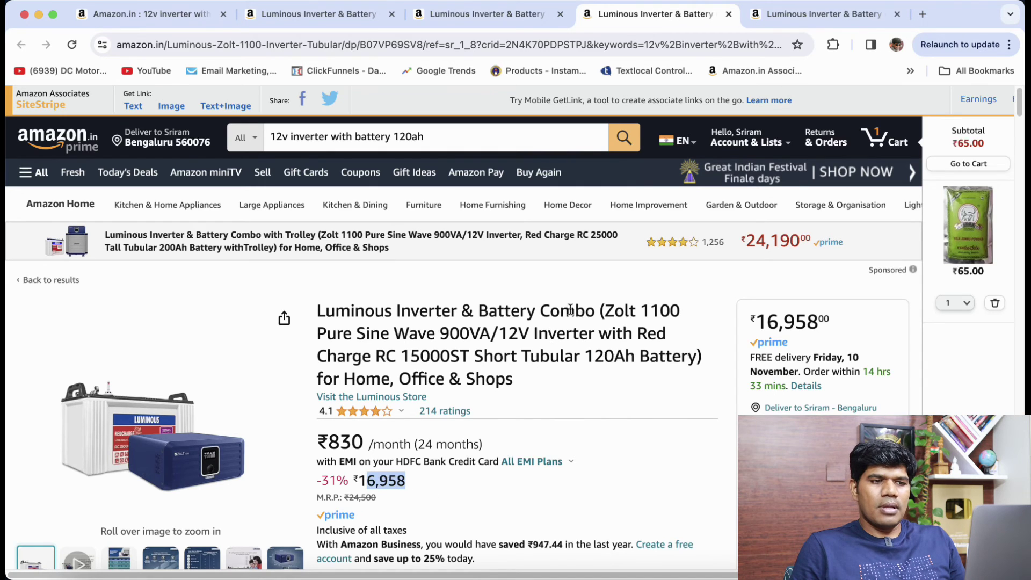
{"action": "left_click_drag", "start_coordinate": [570, 310], "coordinate": [607, 334]}
{"action": "left_click", "coordinate": [490, 17]}
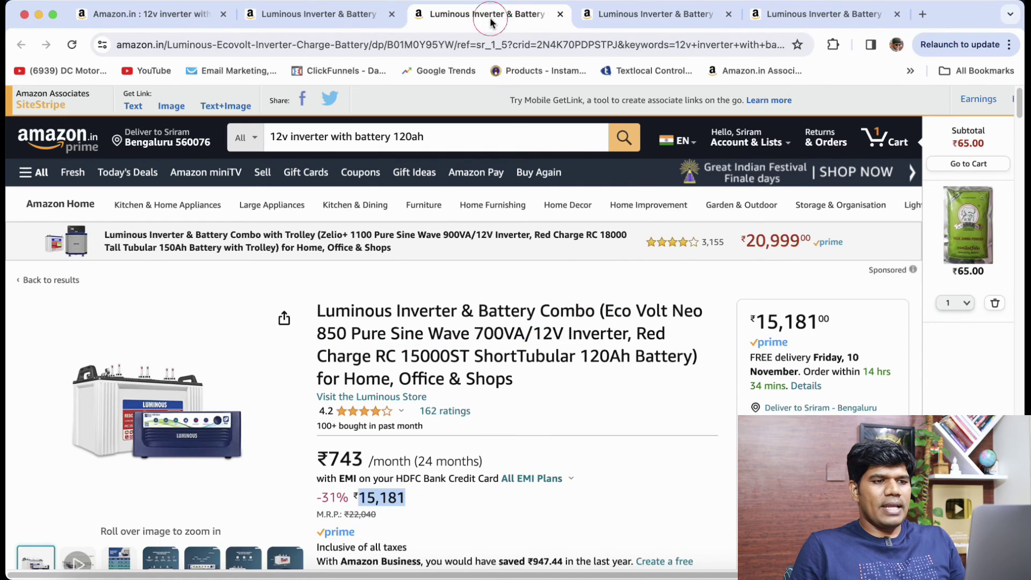
{"action": "left_click", "coordinate": [634, 16]}
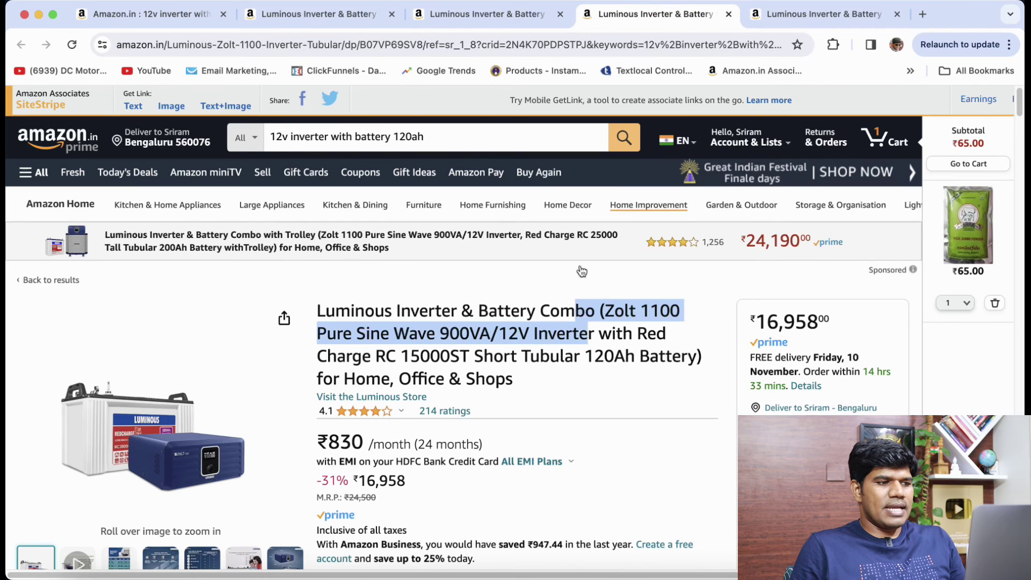
{"action": "left_click", "coordinate": [567, 383]}
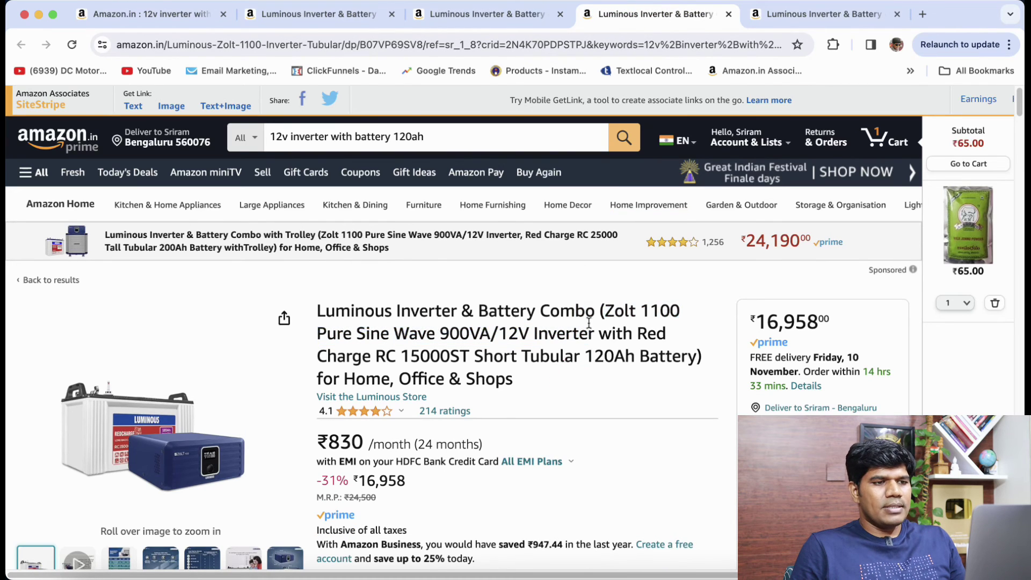
{"action": "left_click_drag", "start_coordinate": [439, 334], "coordinate": [490, 333]}
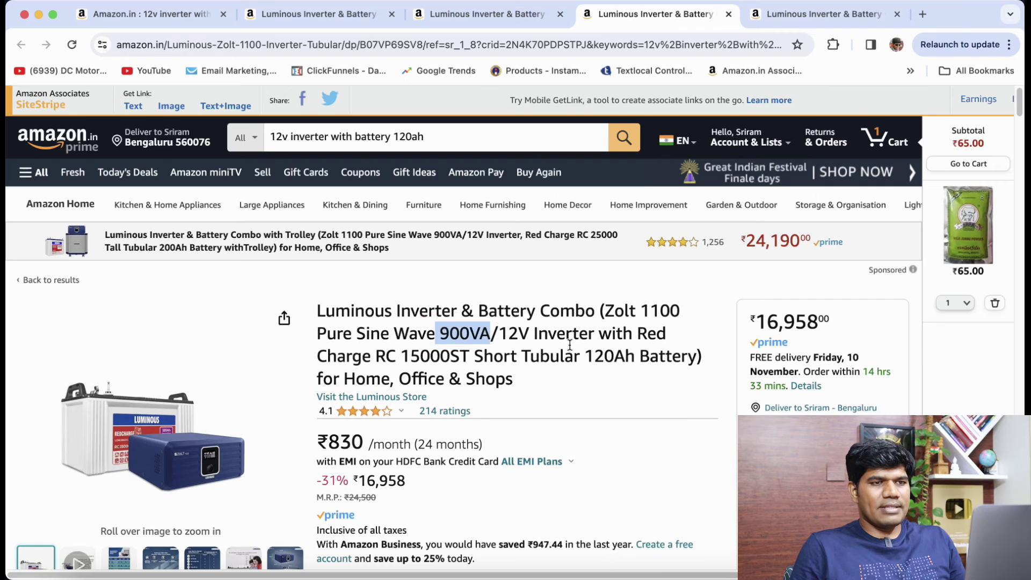
{"action": "left_click", "coordinate": [786, 19]}
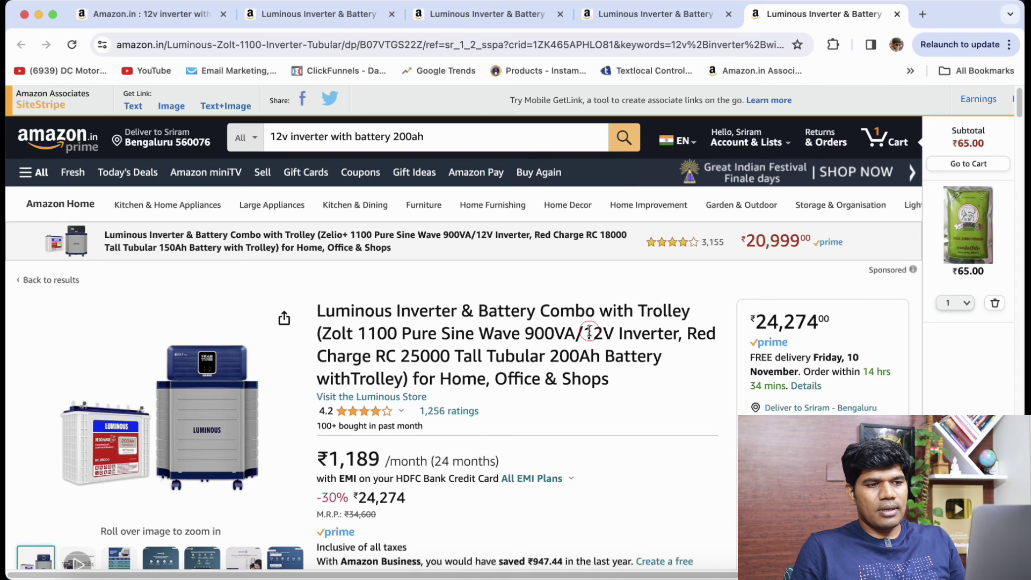
- Highlight the 200Ah combo's 12V rating, Zolt 1100 model name and ₹24,274 price
{"action": "left_click_drag", "start_coordinate": [593, 334], "coordinate": [603, 335]}
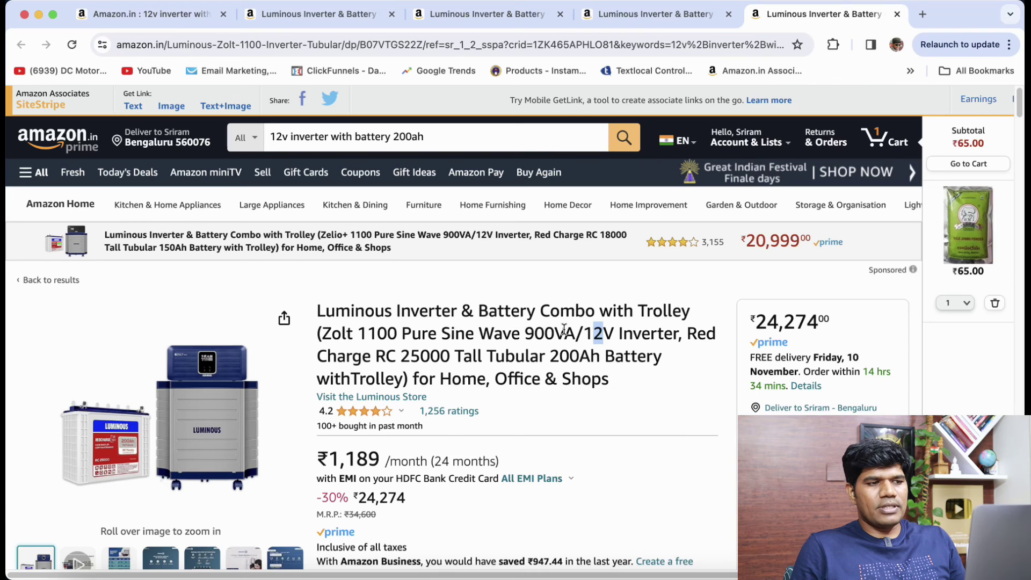
{"action": "left_click_drag", "start_coordinate": [331, 336], "coordinate": [499, 336]}
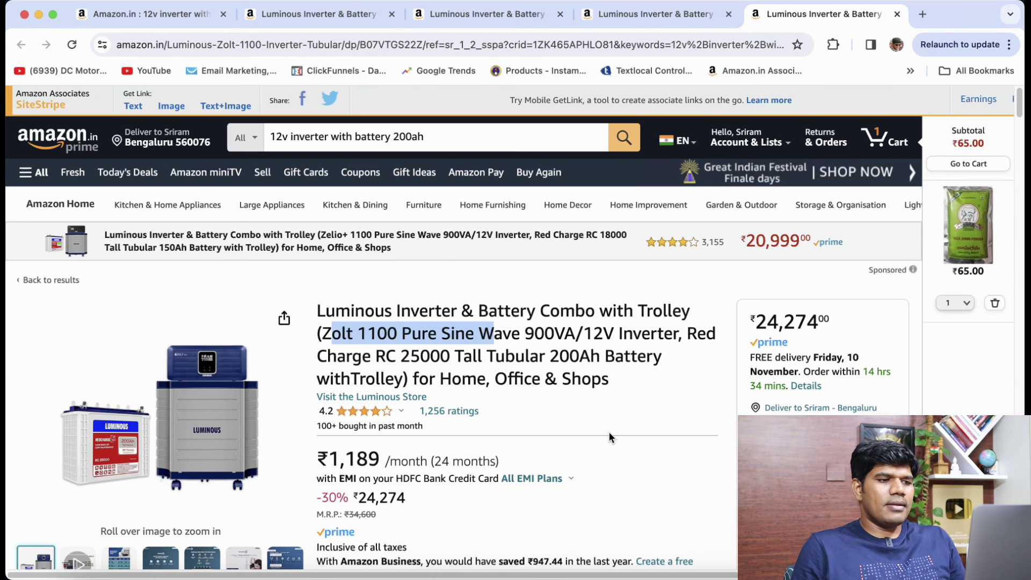
{"action": "left_click", "coordinate": [409, 504]}
{"action": "left_click_drag", "start_coordinate": [410, 504], "coordinate": [364, 499]}
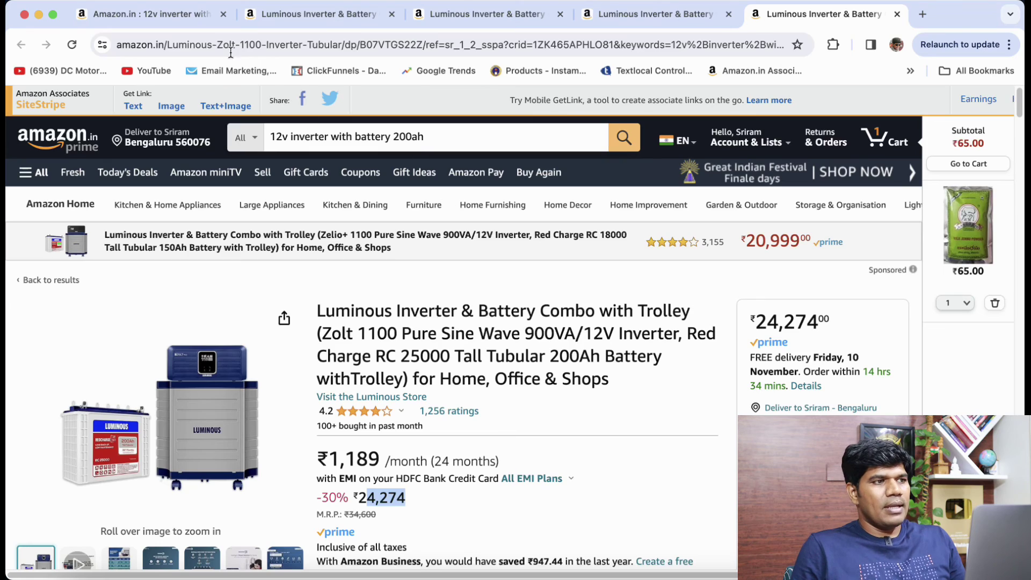
{"action": "left_click", "coordinate": [196, 16]}
- Open the Genus 165Ah battery from the 150Ah results, then return to the Zolt 1100 200Ah combo
{"action": "scroll", "coordinate": [543, 390], "scroll_direction": "up", "scroll_amount": 10}
{"action": "scroll", "coordinate": [543, 390], "scroll_direction": "down", "scroll_amount": 15}
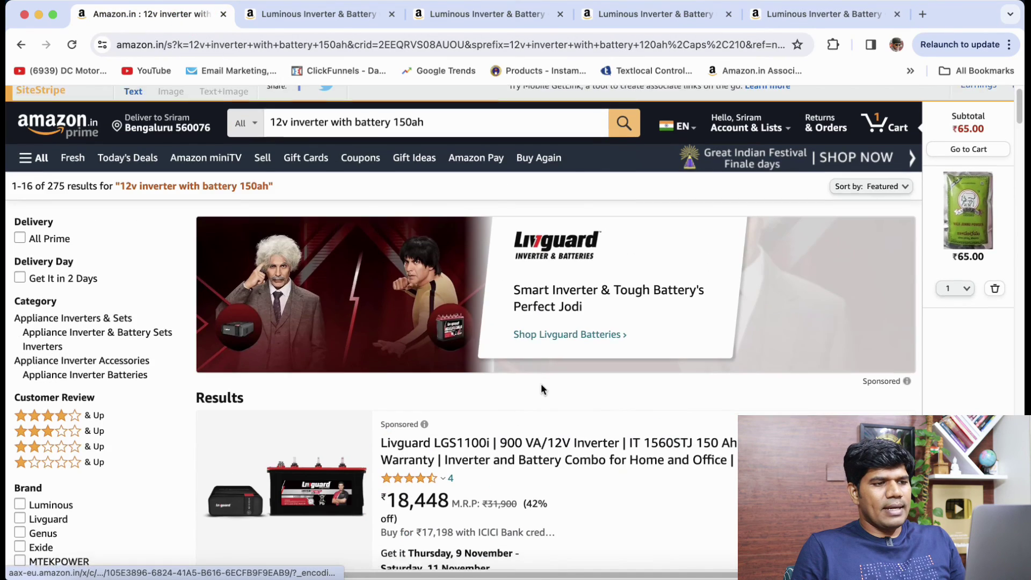
{"action": "scroll", "coordinate": [541, 385], "scroll_direction": "down", "scroll_amount": 10}
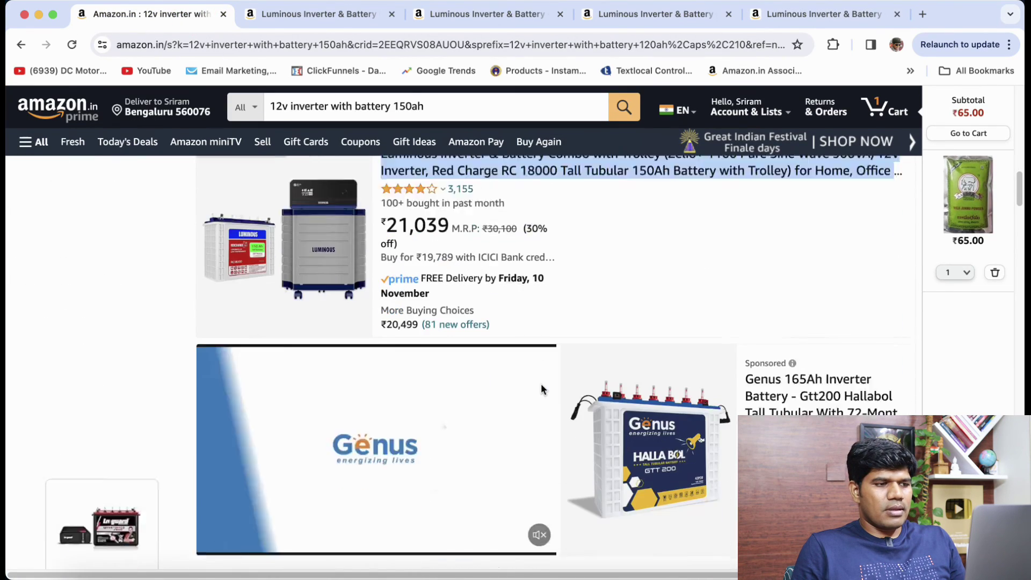
{"action": "scroll", "coordinate": [653, 424], "scroll_direction": "up", "scroll_amount": 5}
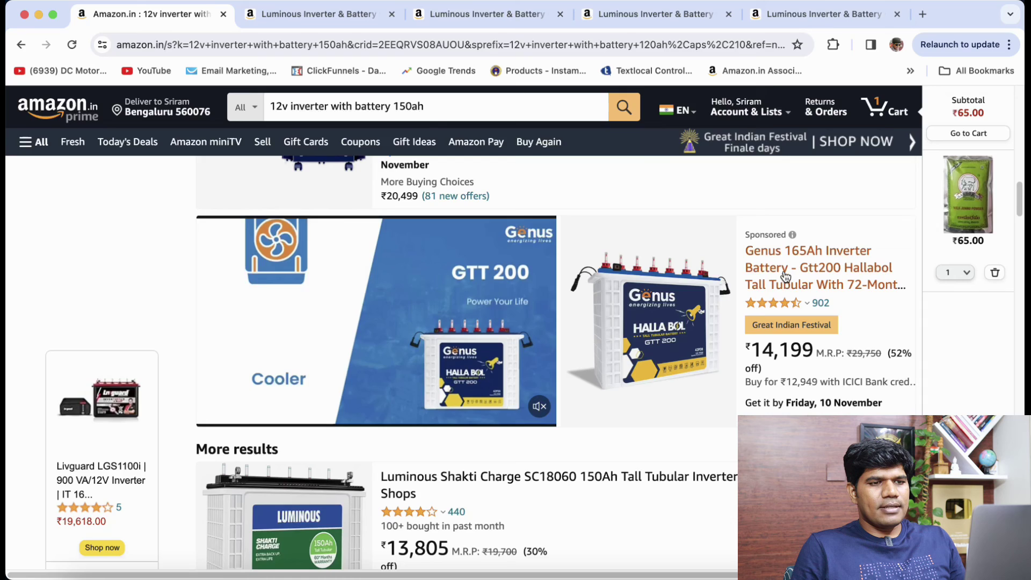
{"action": "left_click", "coordinate": [784, 269]}
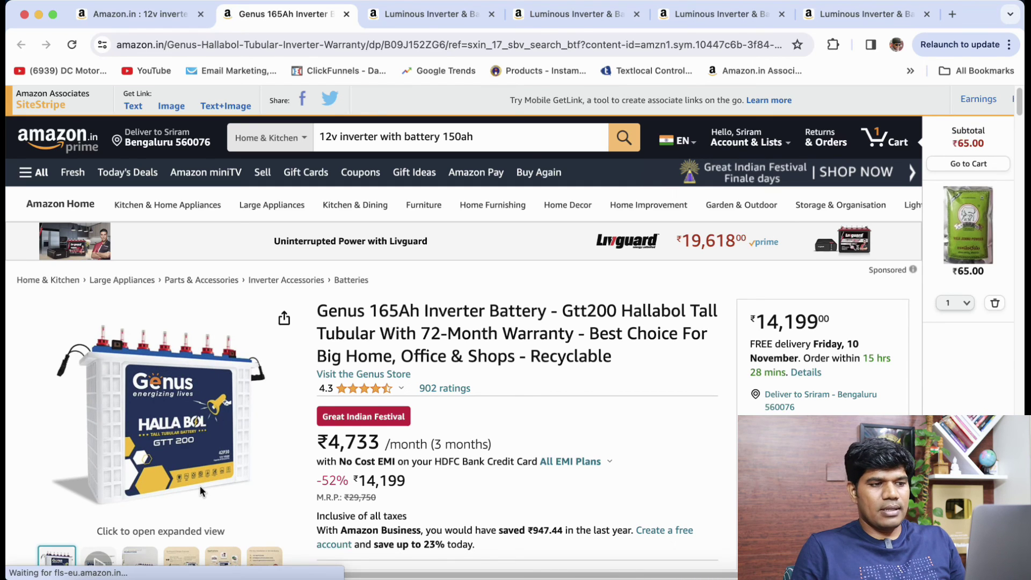
{"action": "left_click", "coordinate": [137, 14]}
{"action": "scroll", "coordinate": [633, 497], "scroll_direction": "up", "scroll_amount": 5}
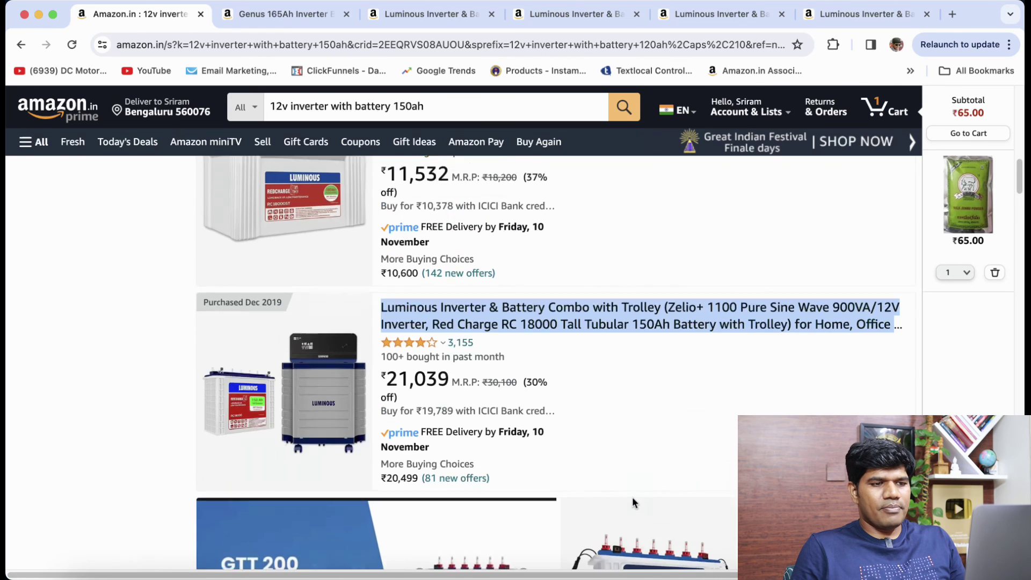
{"action": "scroll", "coordinate": [623, 396], "scroll_direction": "up", "scroll_amount": 6}
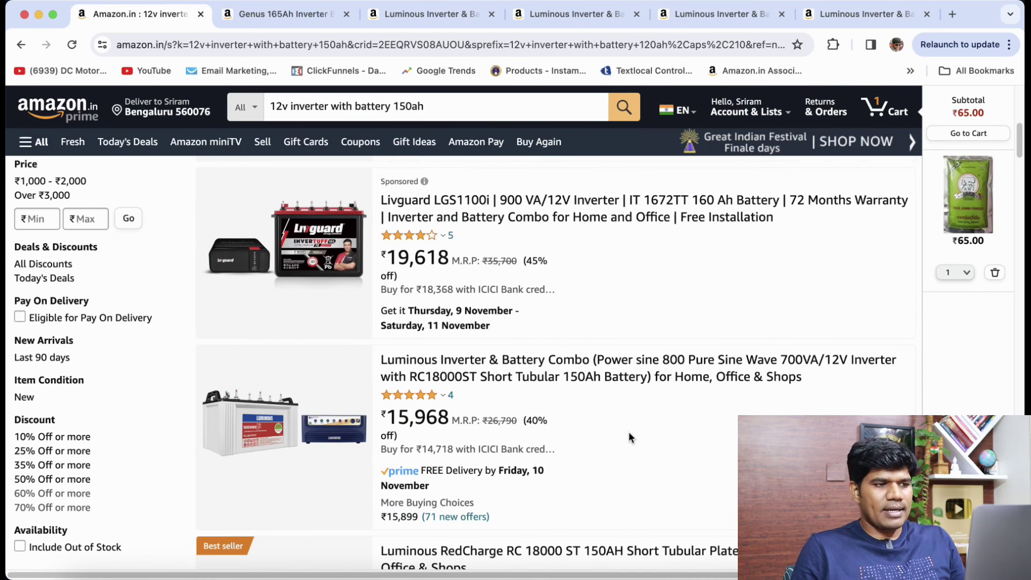
{"action": "key", "text": "ctrl+shift+Tab"}
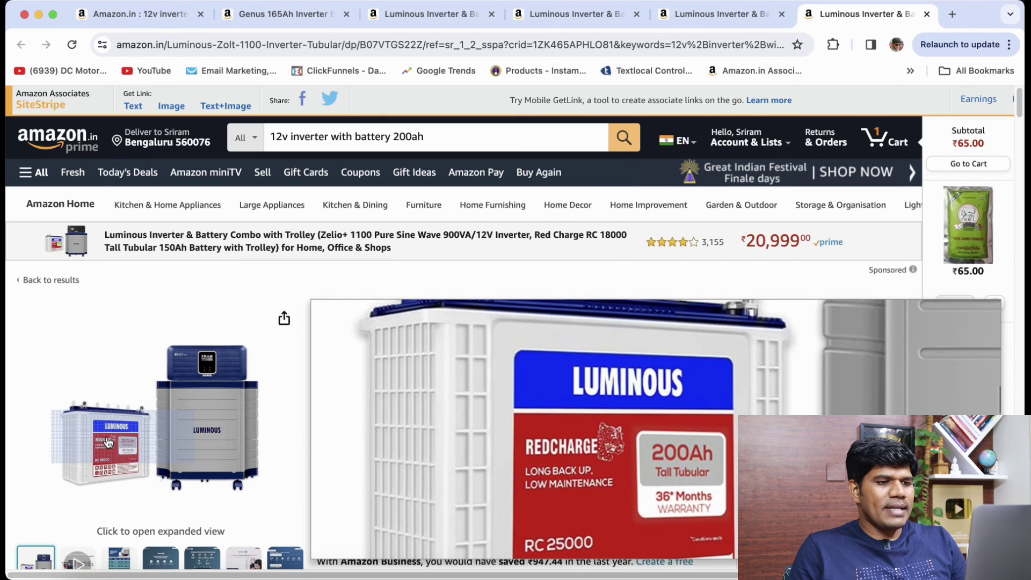